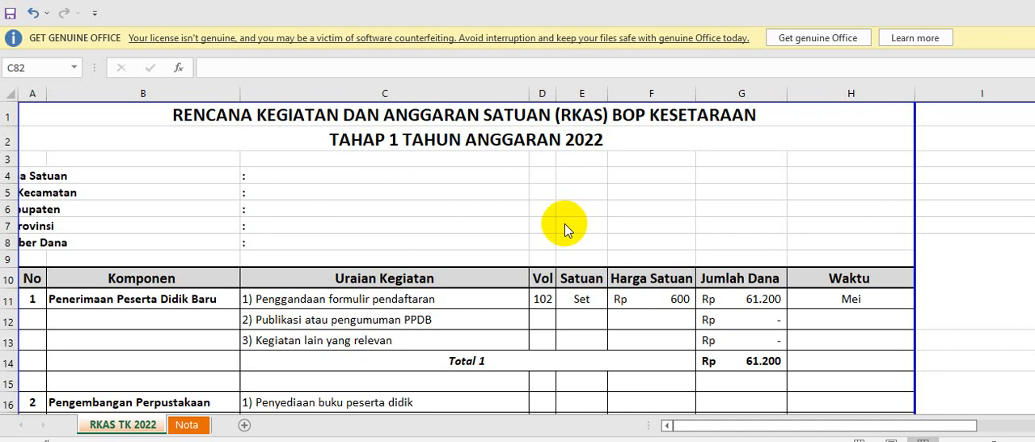
In the "Penggandaan formulir pendaftaran" row, set the volume to 500 and the unit to "lembar".
{"action": "scroll", "coordinate": [565, 223], "scroll_direction": "down", "scroll_amount": 3}
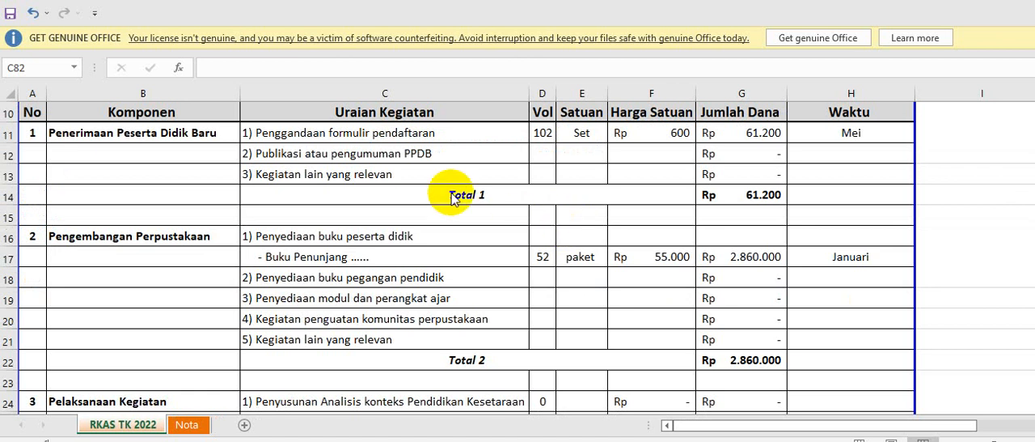
{"action": "scroll", "coordinate": [421, 182], "scroll_direction": "up", "scroll_amount": 1}
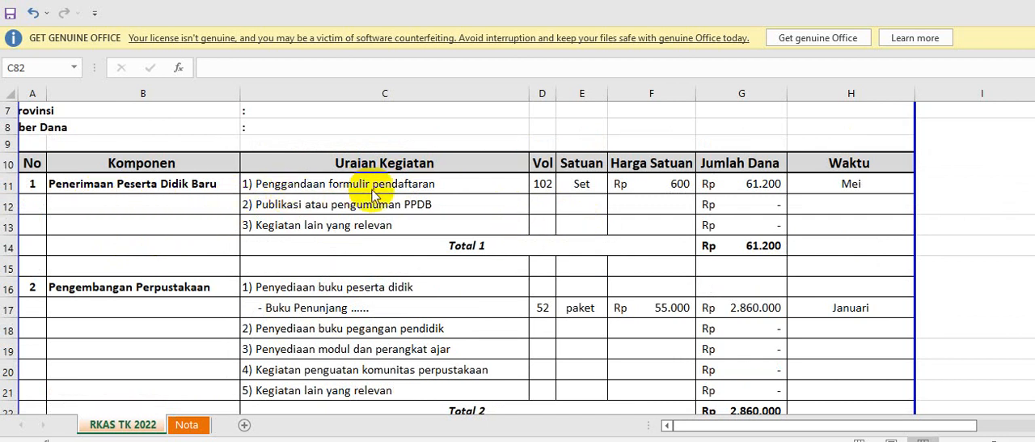
{"action": "left_click", "coordinate": [547, 187]}
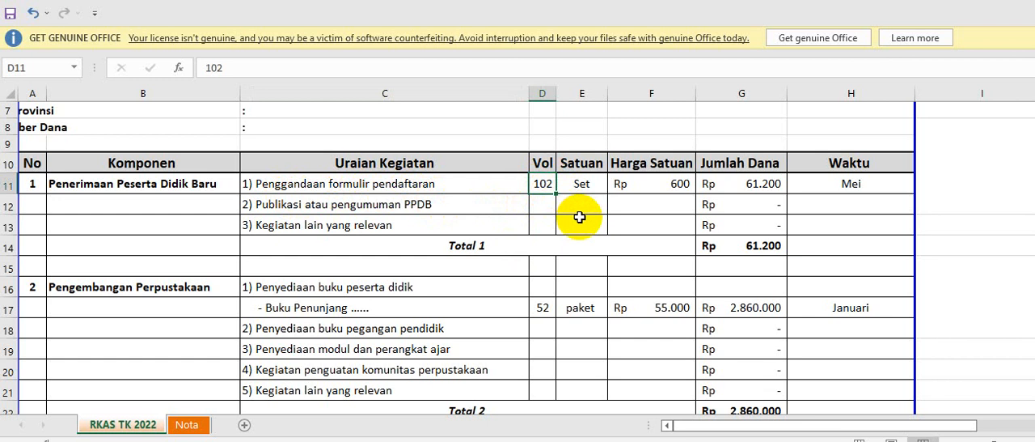
{"action": "type", "text": "500"}
{"action": "key", "text": "Return"}
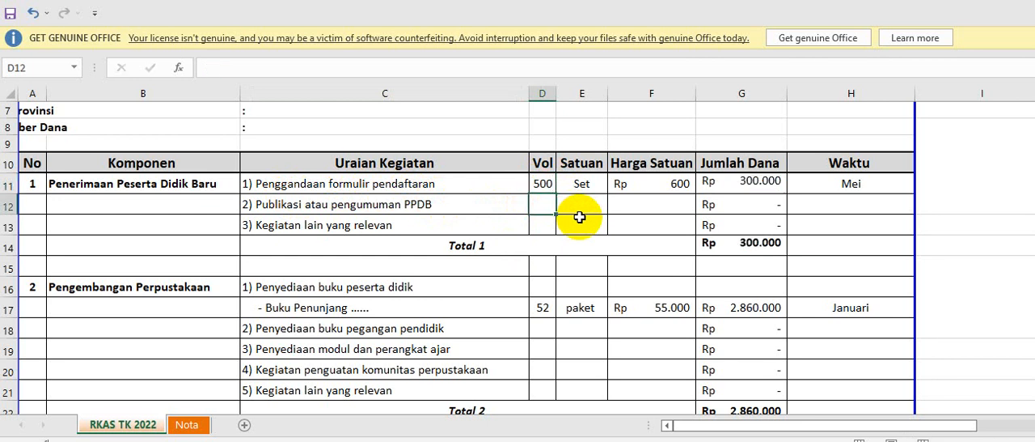
{"action": "key", "text": "Up"}
{"action": "key", "text": "Right"}
{"action": "type", "text": "lembar"}
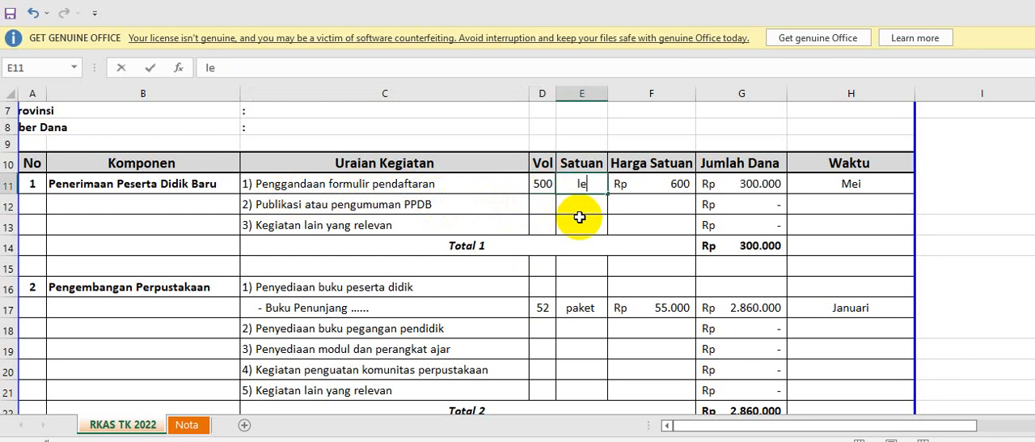
{"action": "key", "text": "Return"}
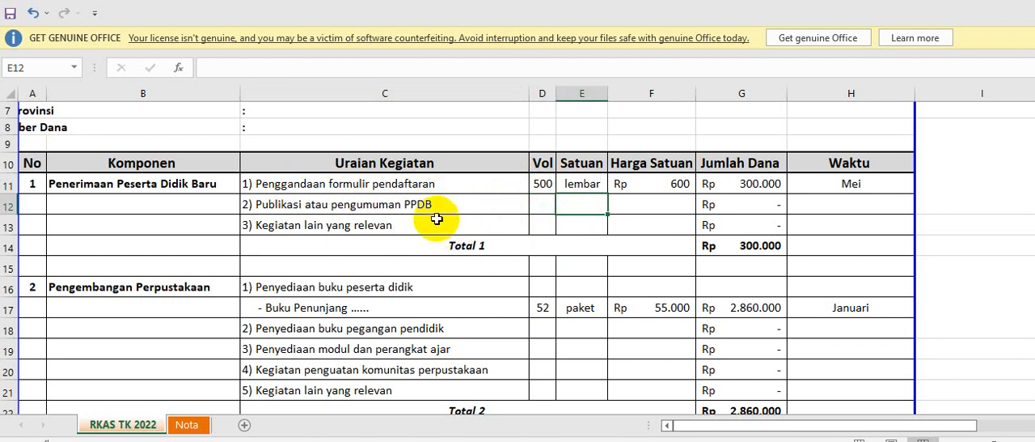
Fill in the "Publikasi atau pengumuman PPDB" row with volume 1, unit "buah" and unit price 200000.
{"action": "left_click", "coordinate": [547, 211]}
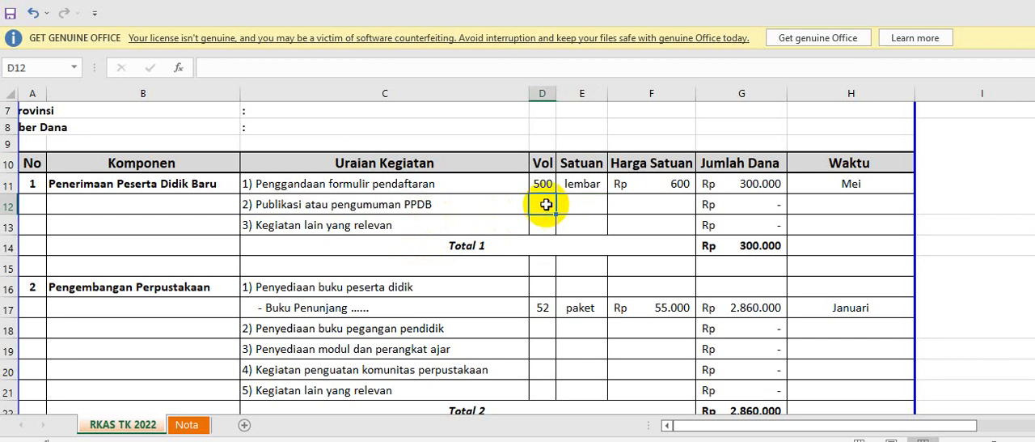
{"action": "type", "text": "1"}
{"action": "left_click", "coordinate": [593, 206]}
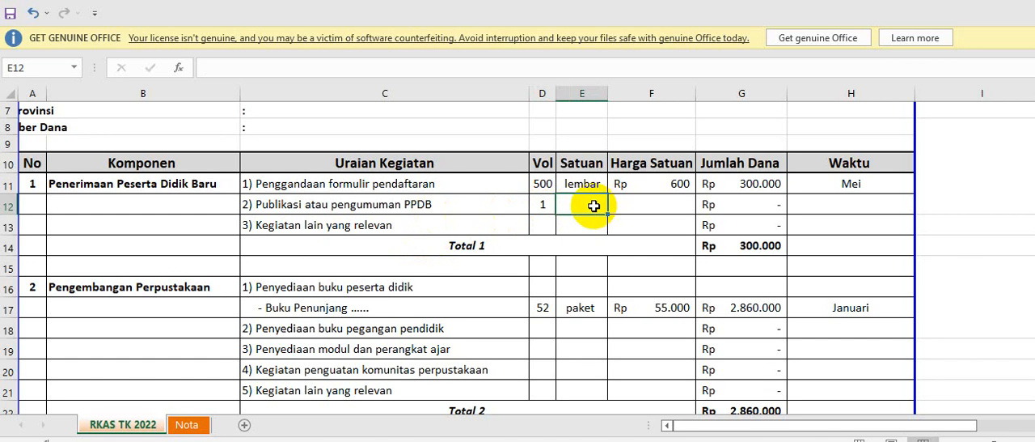
{"action": "type", "text": "buah"}
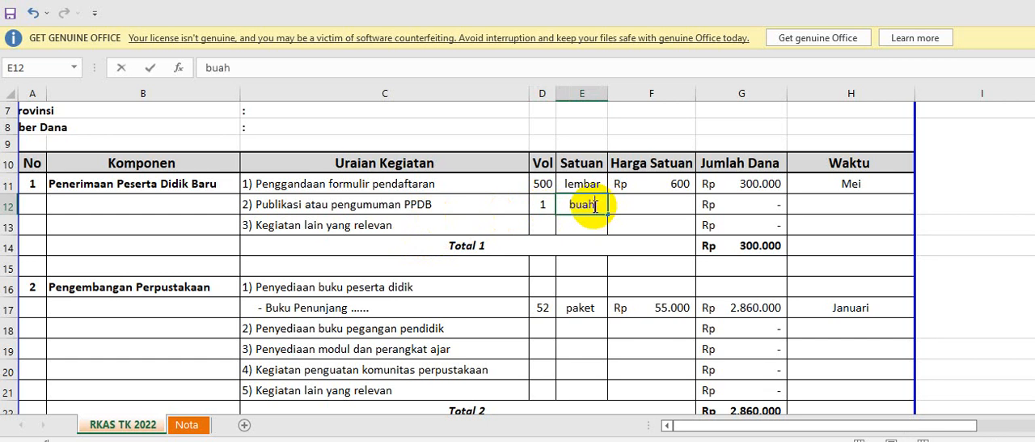
{"action": "key", "text": "Tab"}
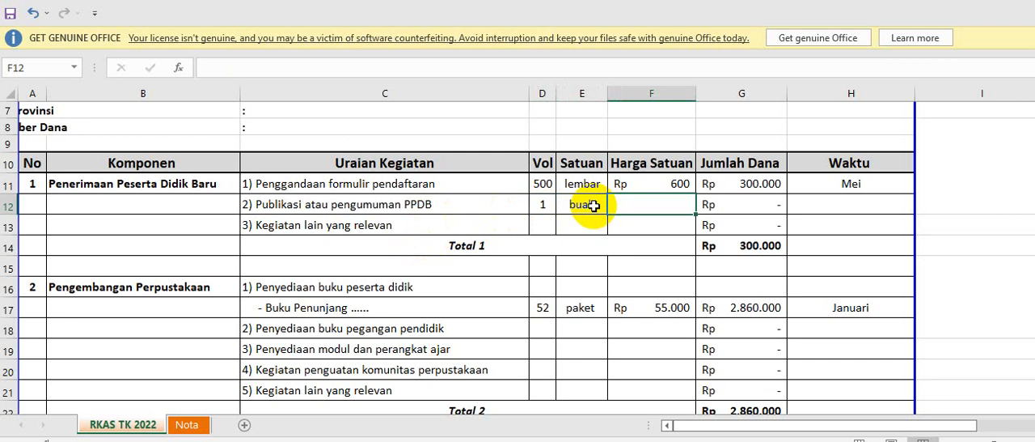
{"action": "type", "text": "200000"}
{"action": "key", "text": "Return"}
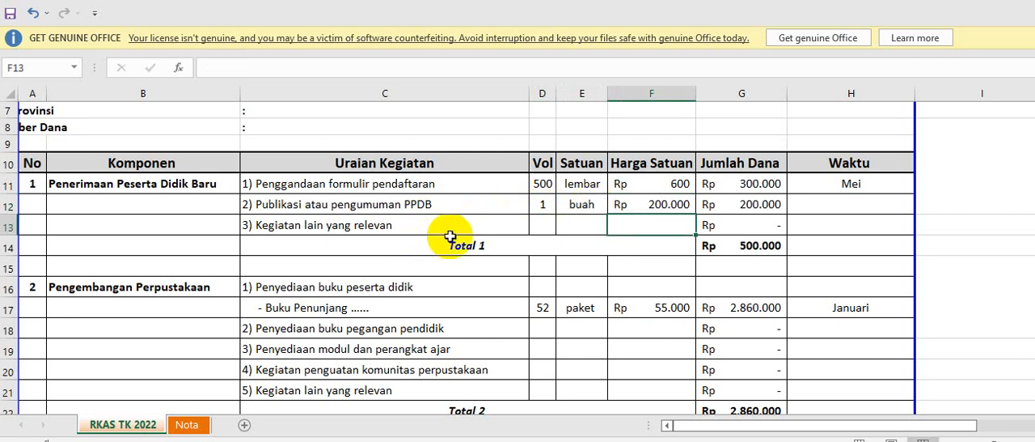
{"action": "left_click", "coordinate": [836, 188]}
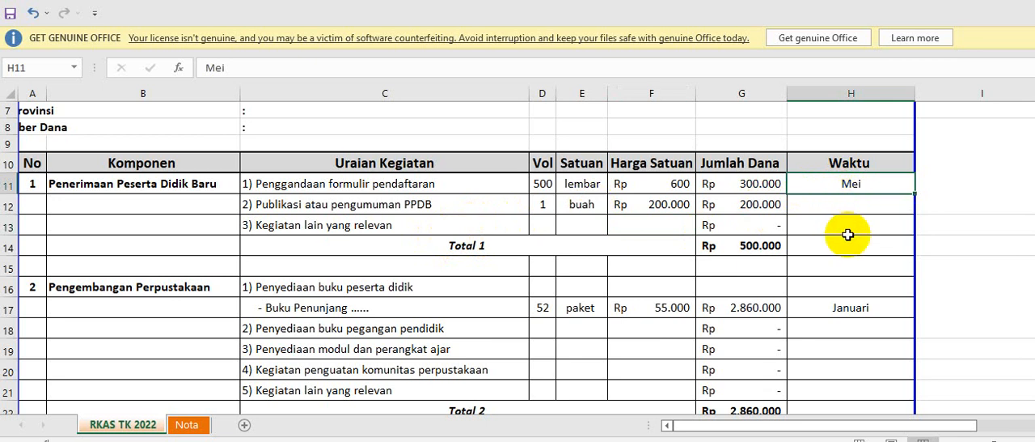
Set the volume of the "Buku Penunjang" item under Pengembangan Perpustakaan to 100.
{"action": "scroll", "coordinate": [474, 324], "scroll_direction": "down", "scroll_amount": 1}
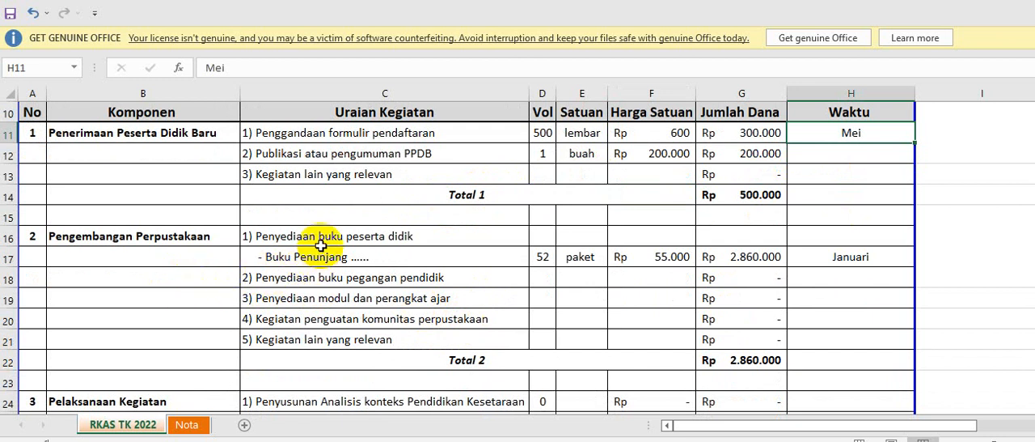
{"action": "left_click", "coordinate": [378, 256]}
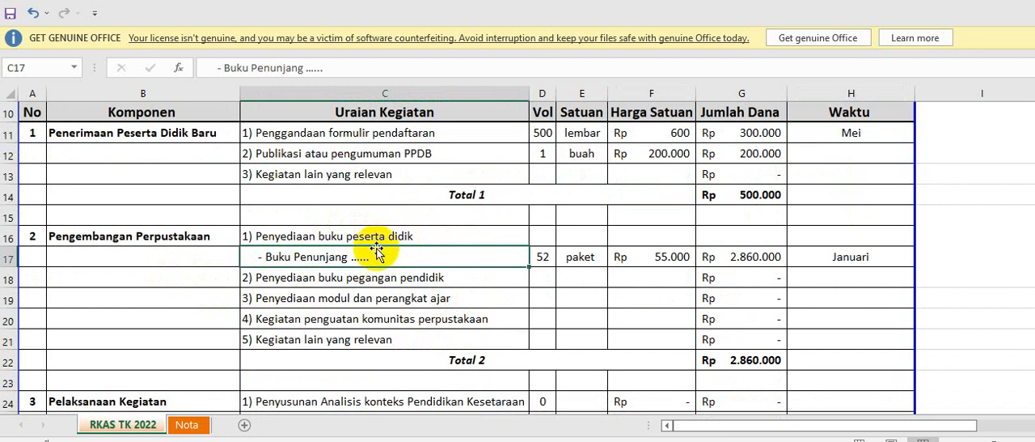
{"action": "left_click", "coordinate": [545, 258]}
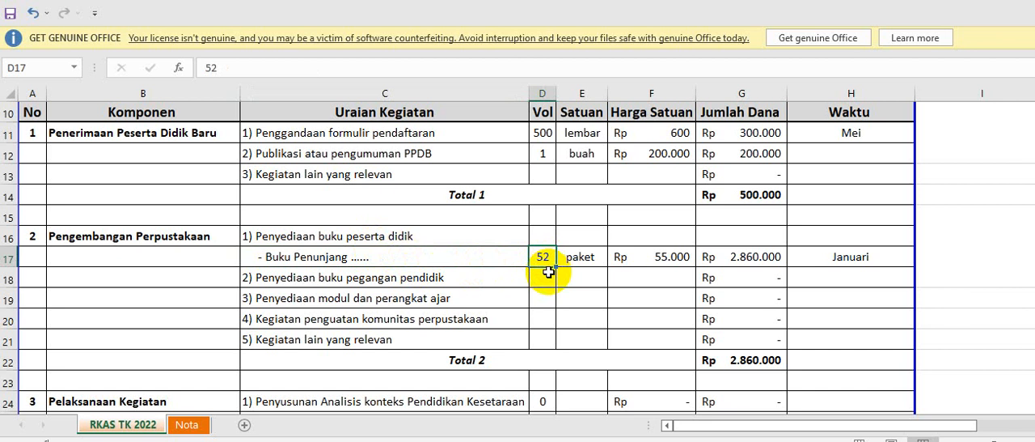
{"action": "type", "text": "100"}
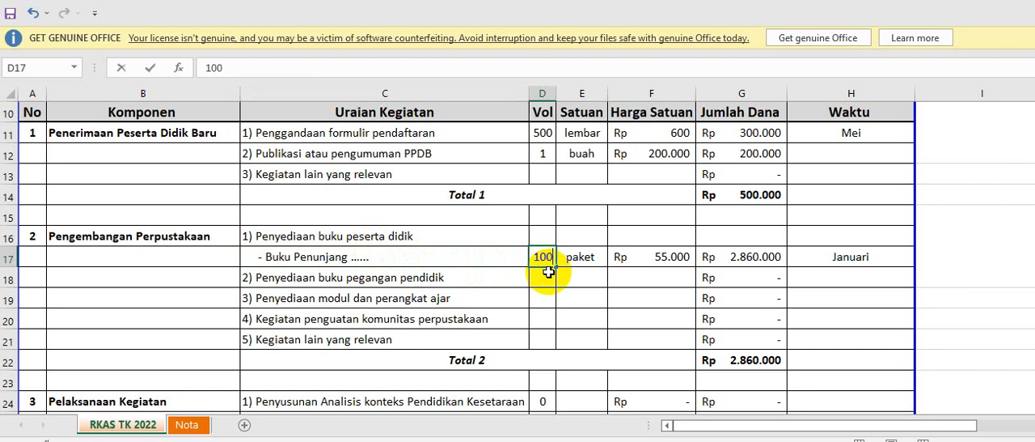
{"action": "key", "text": "Tab"}
{"action": "key", "text": "Tab"}
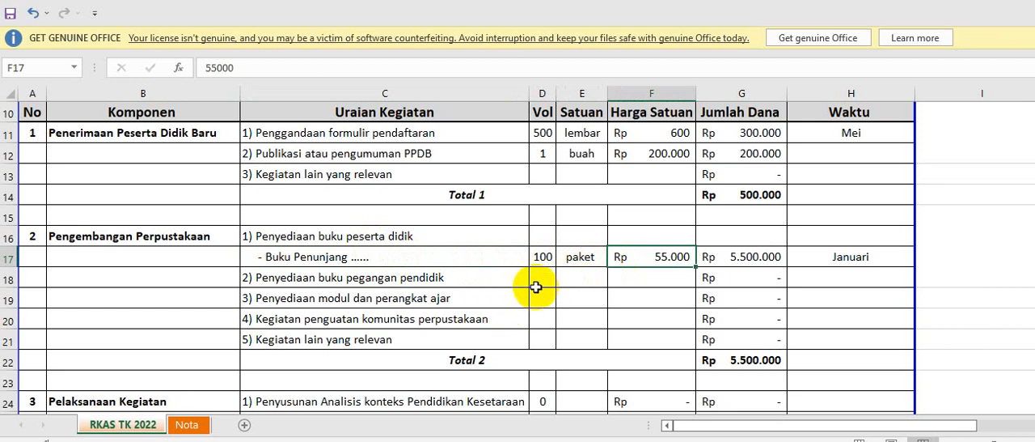
Fill in the "Penyediaan buku pegangan pendidik" row with volume 3, unit "kelas" and unit price 250000.
{"action": "left_click", "coordinate": [544, 281]}
{"action": "type", "text": "1"}
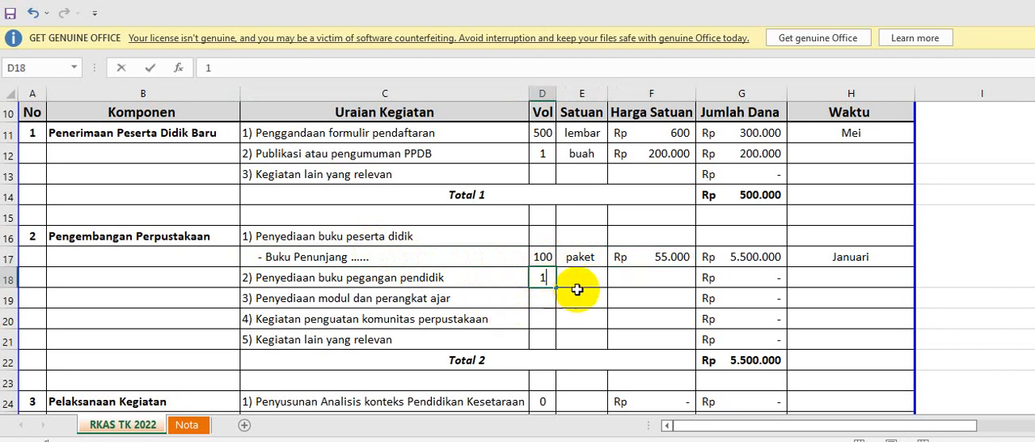
{"action": "double_click", "coordinate": [546, 281]}
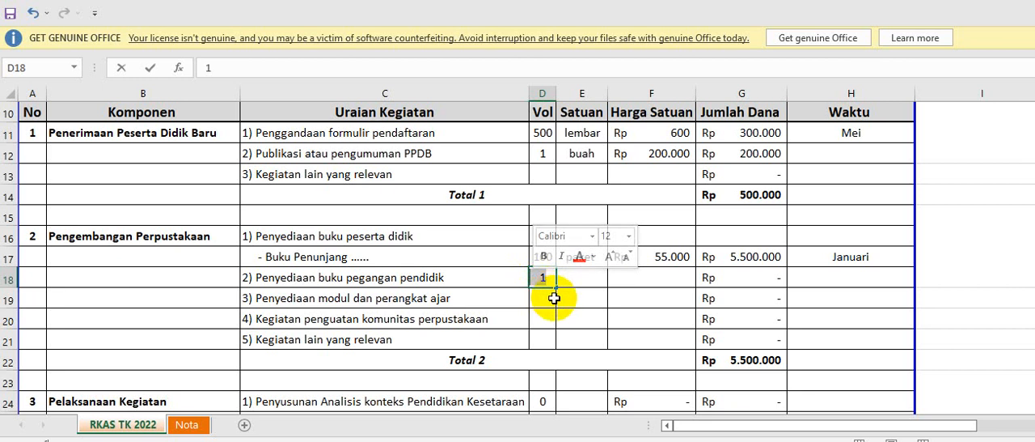
{"action": "type", "text": "3"}
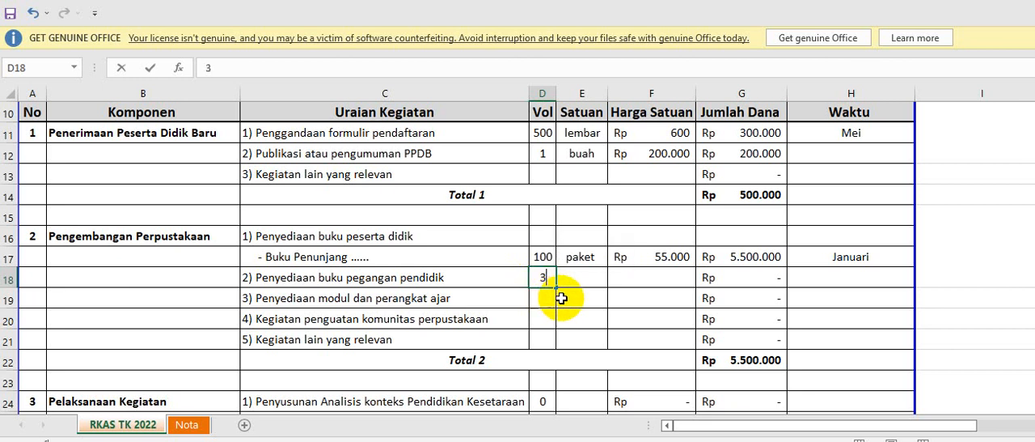
{"action": "left_click", "coordinate": [583, 282]}
{"action": "type", "text": "kertas"}
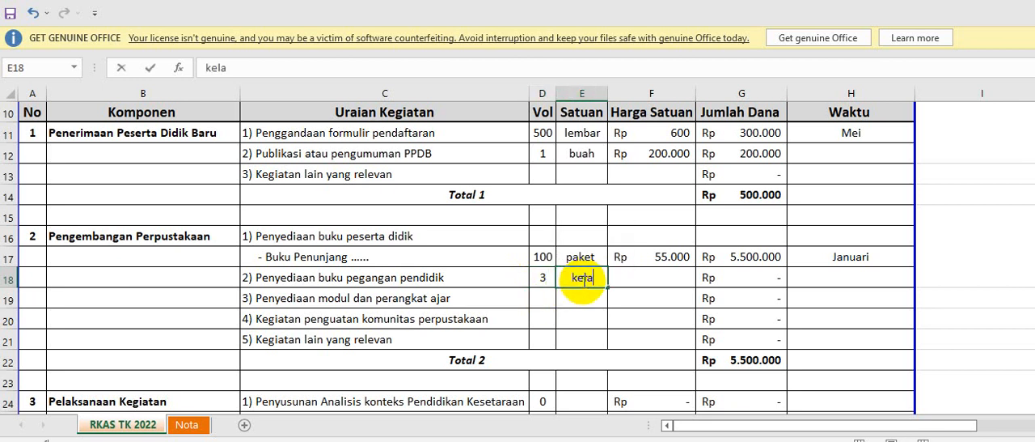
{"action": "key", "text": "Tab"}
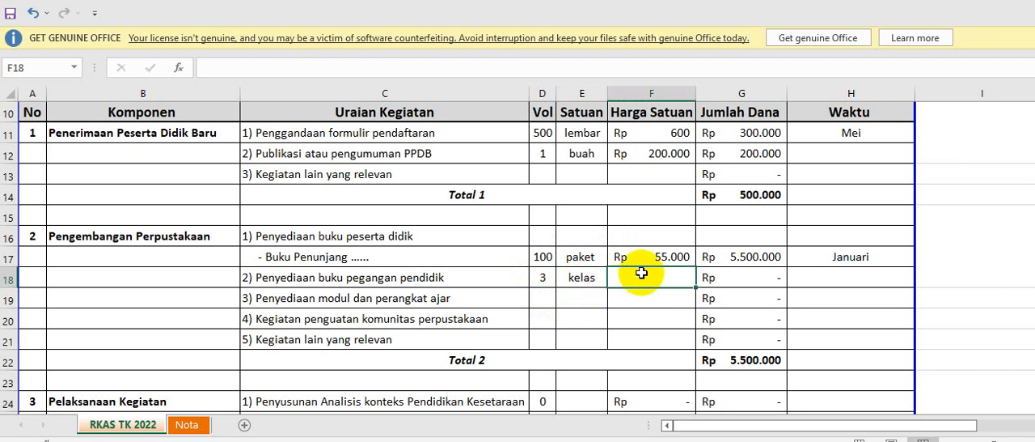
{"action": "left_click", "coordinate": [663, 259]}
{"action": "left_click", "coordinate": [674, 280]}
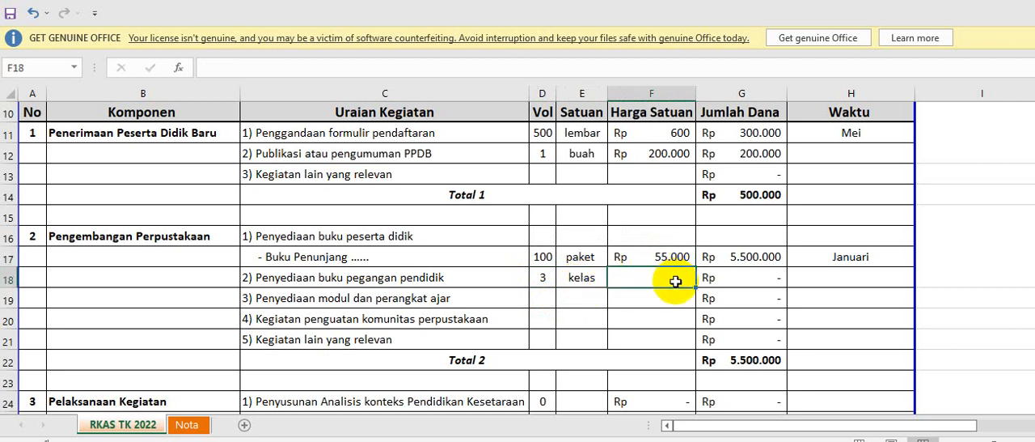
{"action": "type", "text": "250000"}
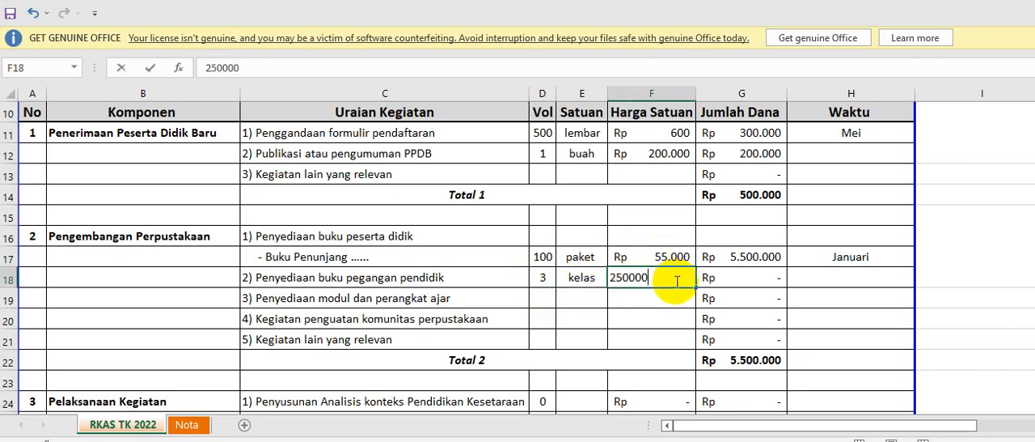
{"action": "key", "text": "Return"}
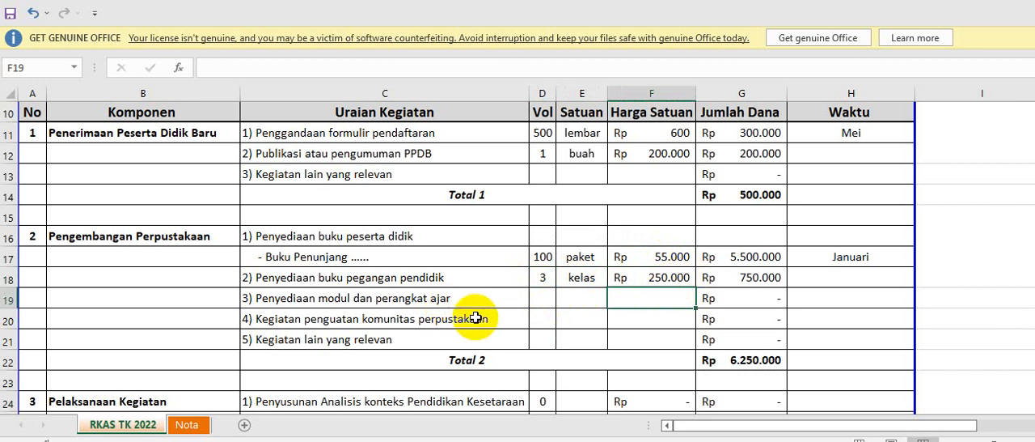
Insert a blank row below "3) Penyediaan modul dan perangkat ajar" in the Pengembangan Perpustakaan section.
{"action": "scroll", "coordinate": [479, 330], "scroll_direction": "down", "scroll_amount": 1}
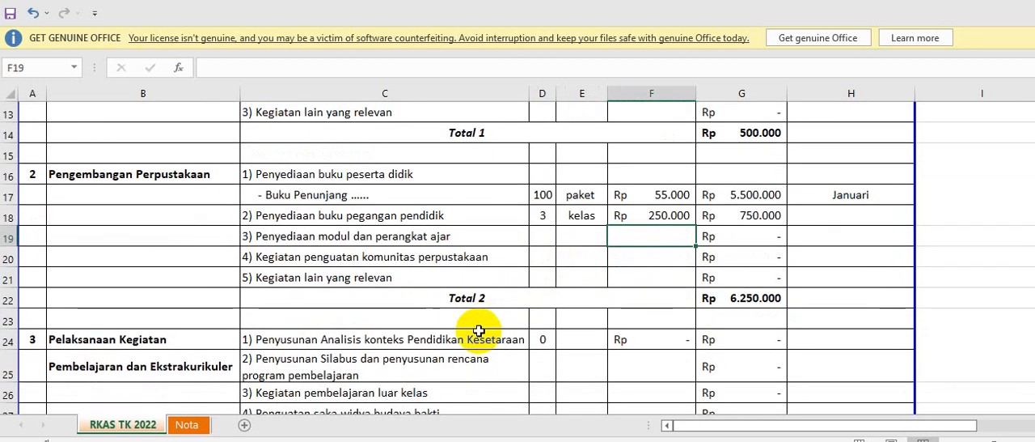
{"action": "left_click", "coordinate": [428, 240]}
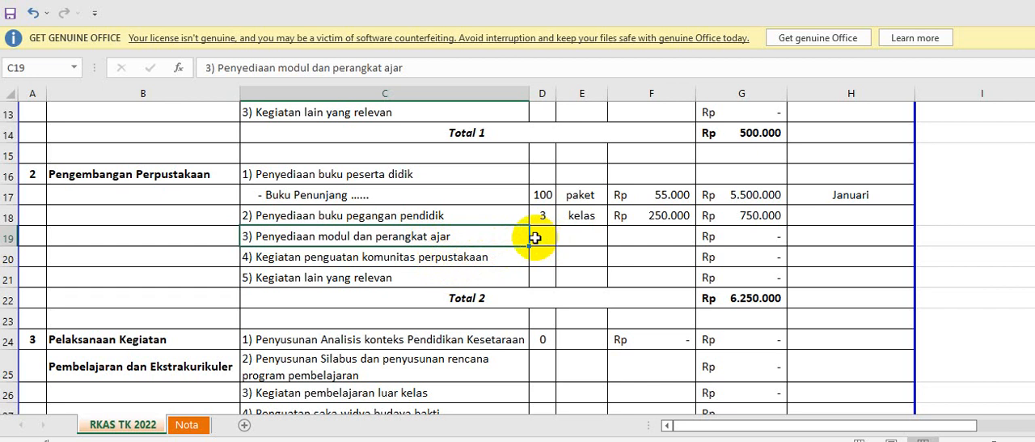
{"action": "right_click", "coordinate": [12, 257]}
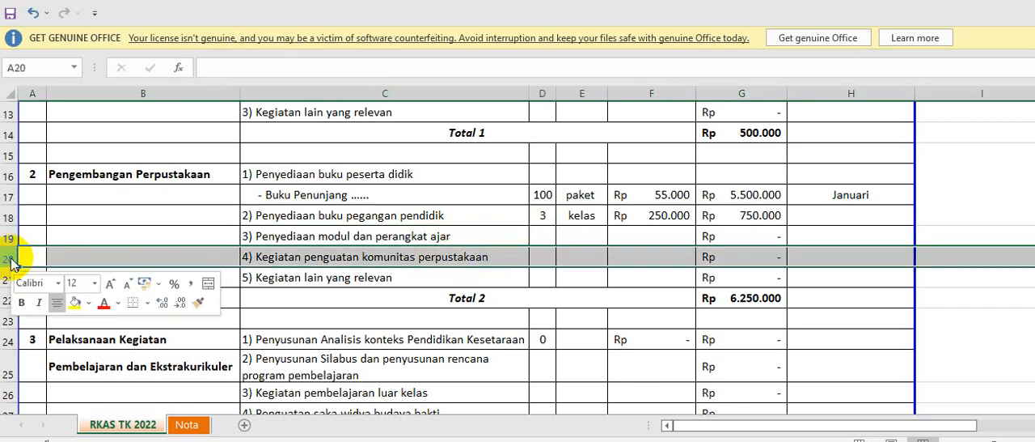
{"action": "left_click", "coordinate": [48, 35]}
{"action": "left_click", "coordinate": [296, 297]}
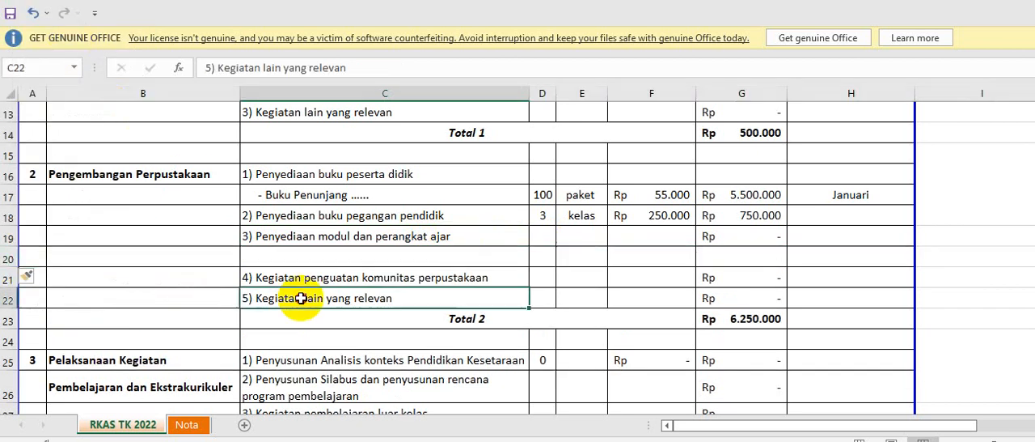
Copy the "- Buku Penunjang ......" description into the activity description cell C20 of the blank row.
{"action": "left_click", "coordinate": [299, 194]}
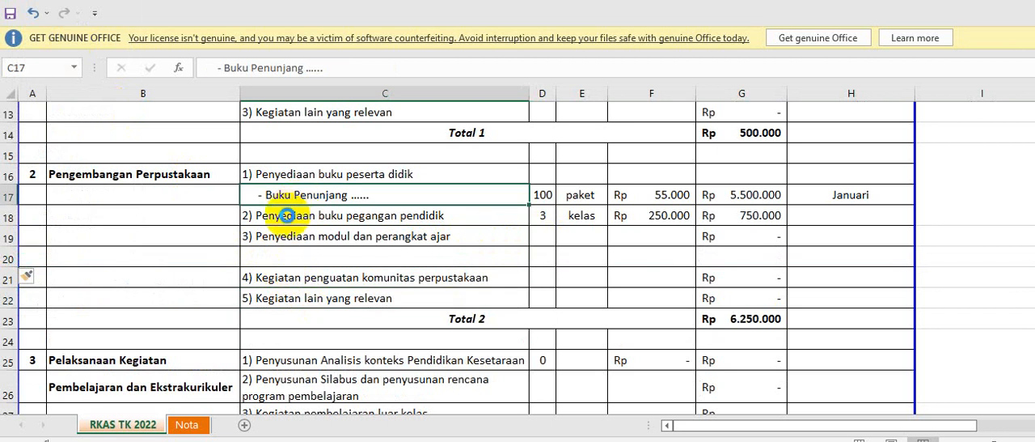
{"action": "key", "text": "ctrl+c"}
{"action": "left_click", "coordinate": [297, 251]}
{"action": "key", "text": "Return"}
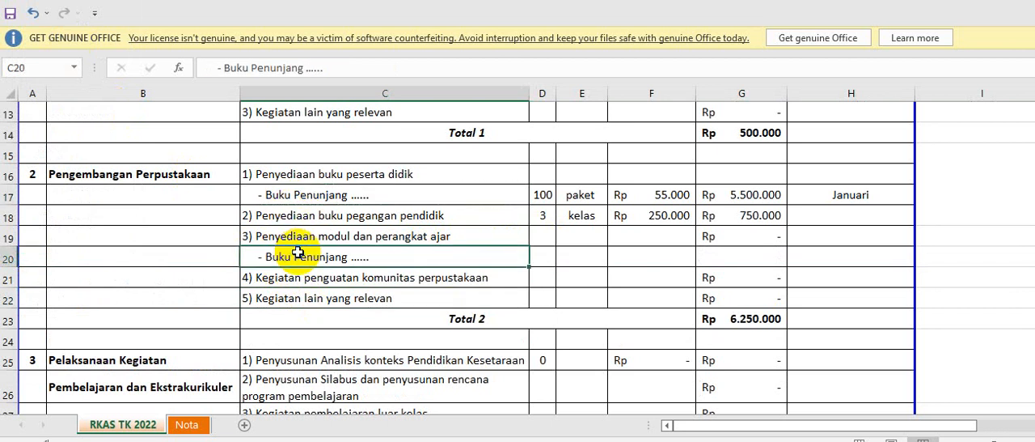
Change the description in C20 to "- Foto Kopi, jilid, dll".
{"action": "left_click", "coordinate": [331, 71]}
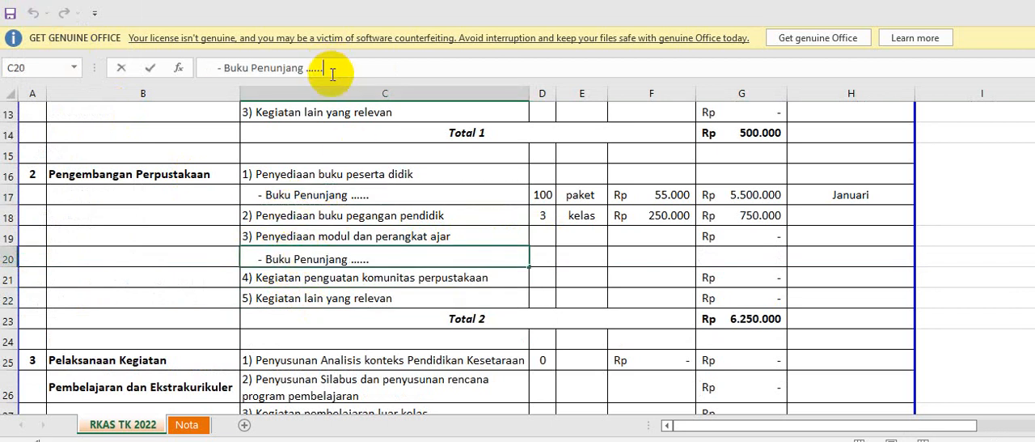
{"action": "key", "text": "BackSpace"}
{"action": "key", "text": "BackSpace"}
{"action": "key", "text": "BackSpace"}
{"action": "key", "text": "BackSpace"}
{"action": "key", "text": "BackSpace"}
{"action": "key", "text": "BackSpace"}
{"action": "key", "text": "BackSpace"}
{"action": "key", "text": "BackSpace"}
{"action": "key", "text": "BackSpace"}
{"action": "key", "text": "BackSpace"}
{"action": "key", "text": "BackSpace"}
{"action": "key", "text": "BackSpace"}
{"action": "key", "text": "BackSpace"}
{"action": "key", "text": "BackSpace"}
{"action": "key", "text": "BackSpace"}
{"action": "key", "text": "BackSpace"}
{"action": "key", "text": "BackSpace"}
{"action": "key", "text": "BackSpace"}
{"action": "key", "text": "BackSpace"}
{"action": "key", "text": "BackSpace"}
{"action": "key", "text": "BackSpace"}
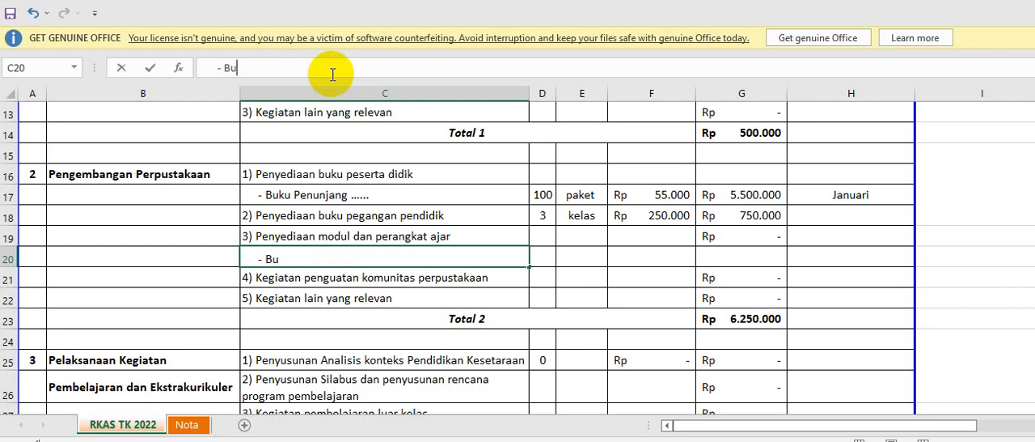
{"action": "type", "text": "Foto Kopi, "}
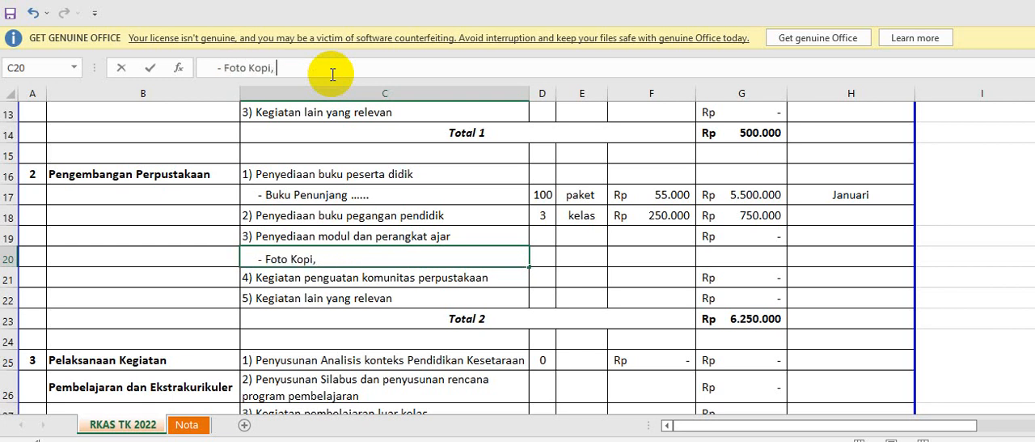
{"action": "type", "text": "jilid, dll"}
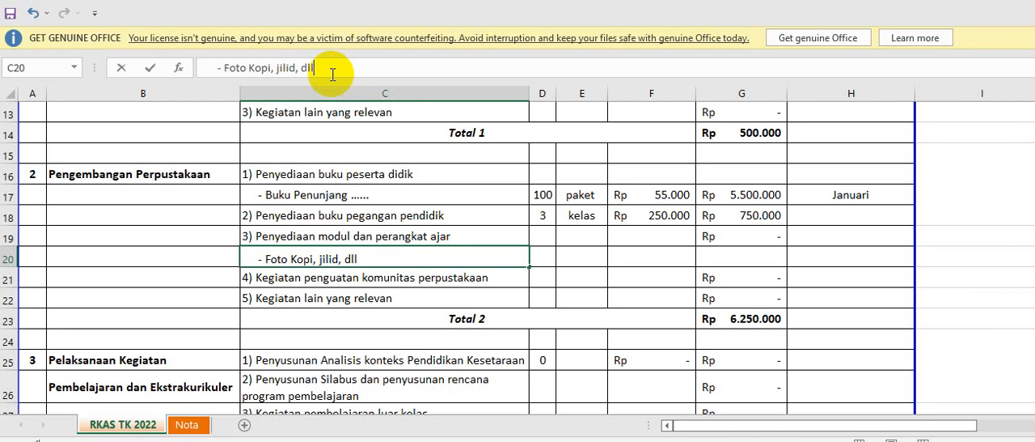
{"action": "key", "text": "Return"}
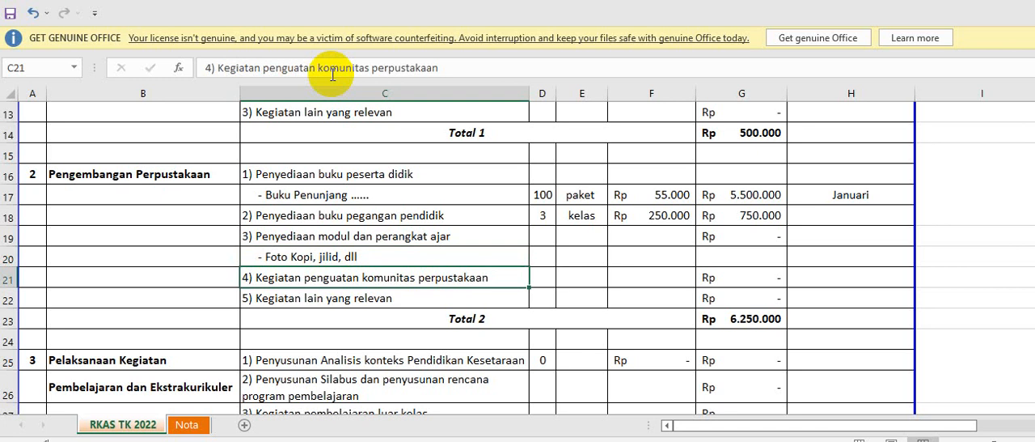
Enter unit "paket" and volume 1 for the "Foto Kopi, jilid, dll" item in row 20.
{"action": "left_click", "coordinate": [542, 250]}
{"action": "left_click", "coordinate": [578, 262]}
{"action": "type", "text": "paket"}
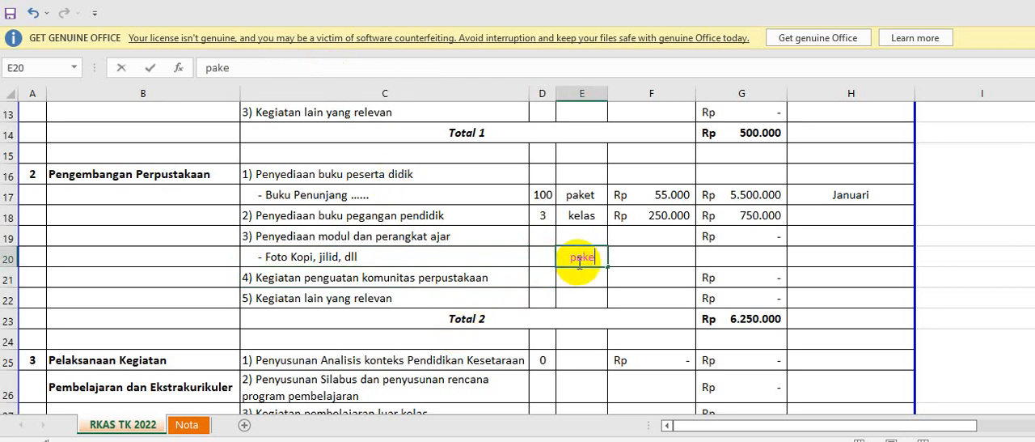
{"action": "key", "text": "Return"}
{"action": "left_click", "coordinate": [578, 262]}
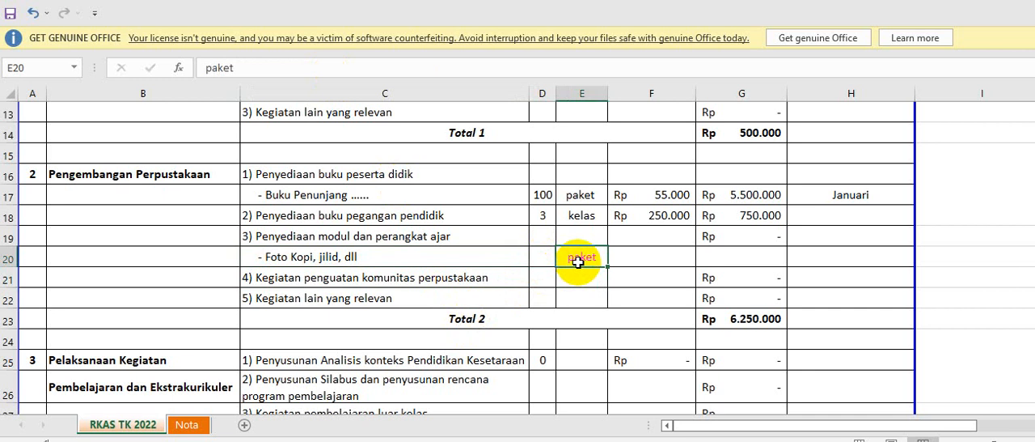
{"action": "key", "text": "Left"}
{"action": "left_click", "coordinate": [578, 262]}
{"action": "key", "text": "Left"}
{"action": "type", "text": "1"}
Set the unit price of "Foto Kopi, jilid, dll" to 200000 and fill the amount formula from G18 down to G22.
{"action": "key", "text": "Tab"}
{"action": "key", "text": "Tab"}
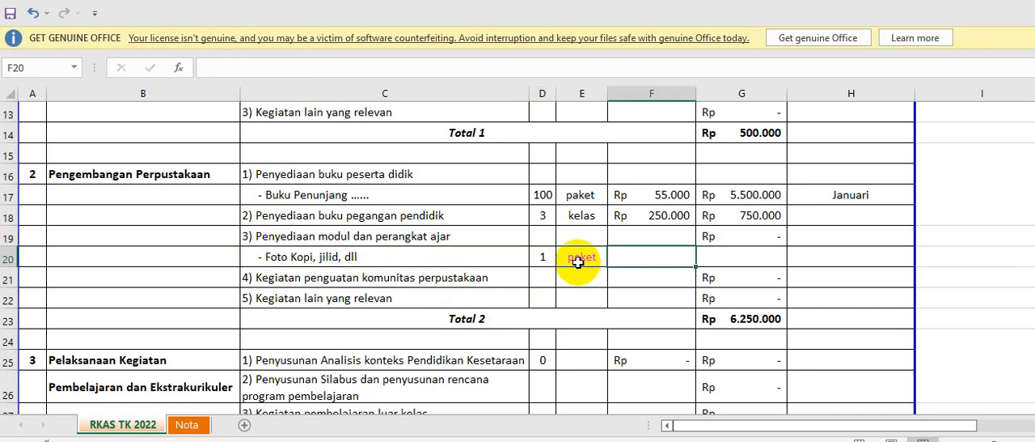
{"action": "type", "text": "200000"}
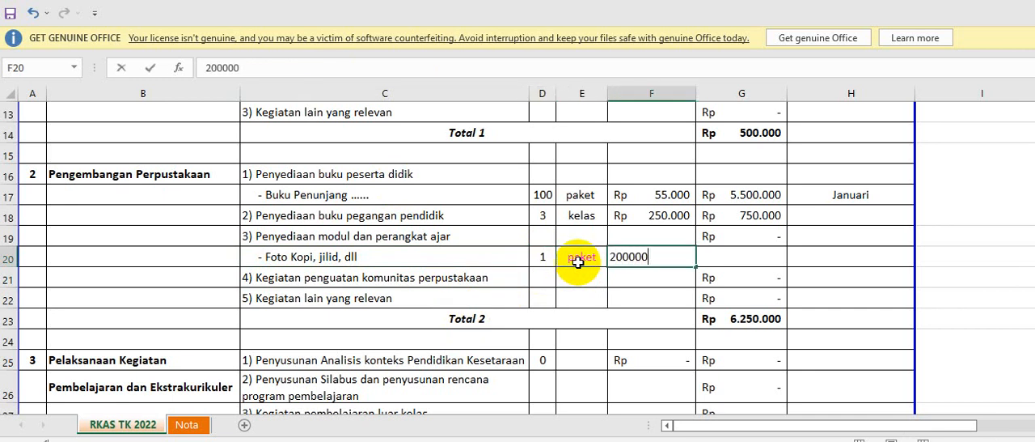
{"action": "key", "text": "Return"}
{"action": "left_click", "coordinate": [748, 238]}
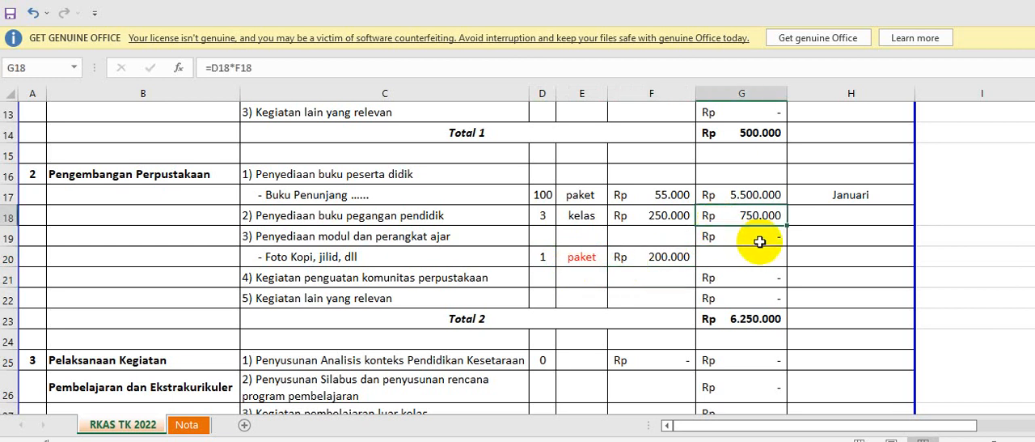
{"action": "left_click_drag", "start_coordinate": [784, 245], "coordinate": [752, 299]}
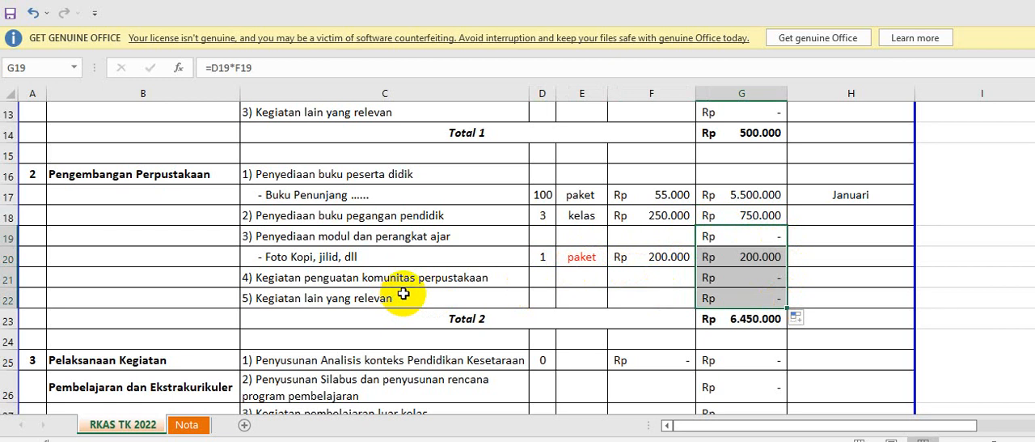
Insert a row above "5) Kegiatan lain yang relevan" in Pengembangan Perpustakaan and copy the "Foto Kopi, jilid, dll" row into it.
{"action": "left_click", "coordinate": [6, 299]}
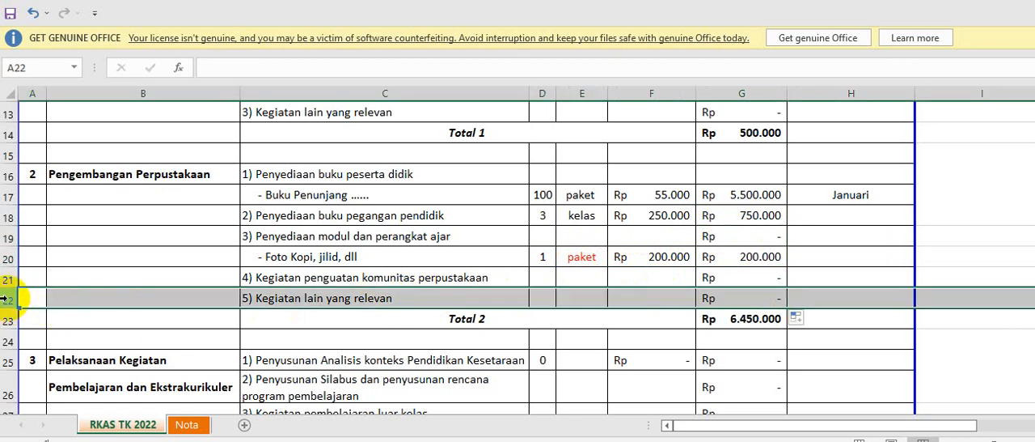
{"action": "right_click", "coordinate": [7, 299]}
{"action": "left_click", "coordinate": [76, 72]}
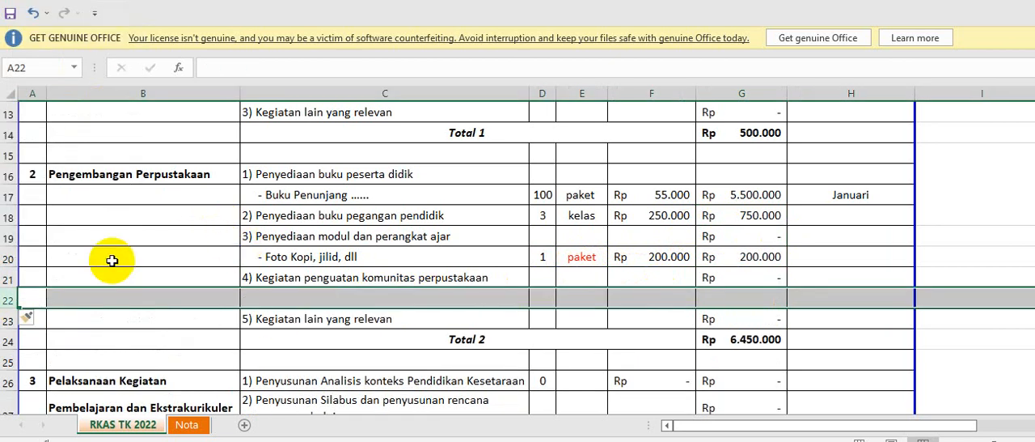
{"action": "left_click", "coordinate": [7, 257]}
{"action": "key", "text": "ctrl+c"}
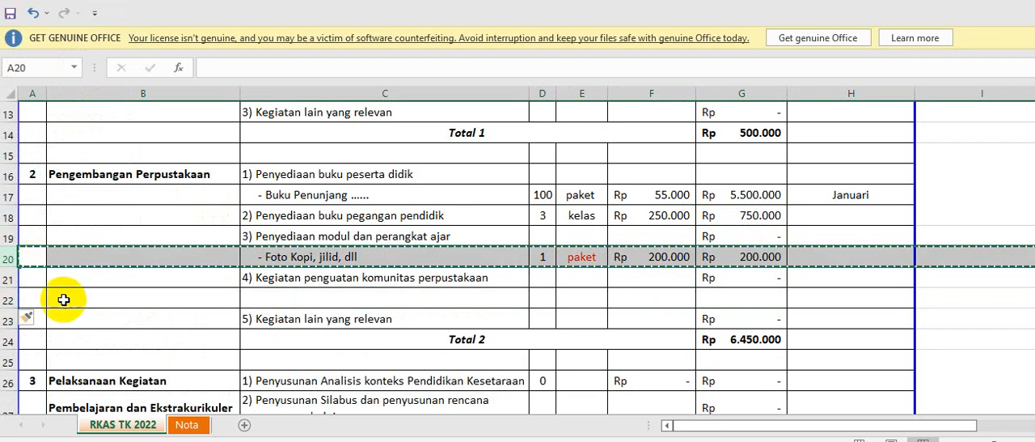
{"action": "left_click", "coordinate": [8, 298]}
{"action": "key", "text": "ctrl+v"}
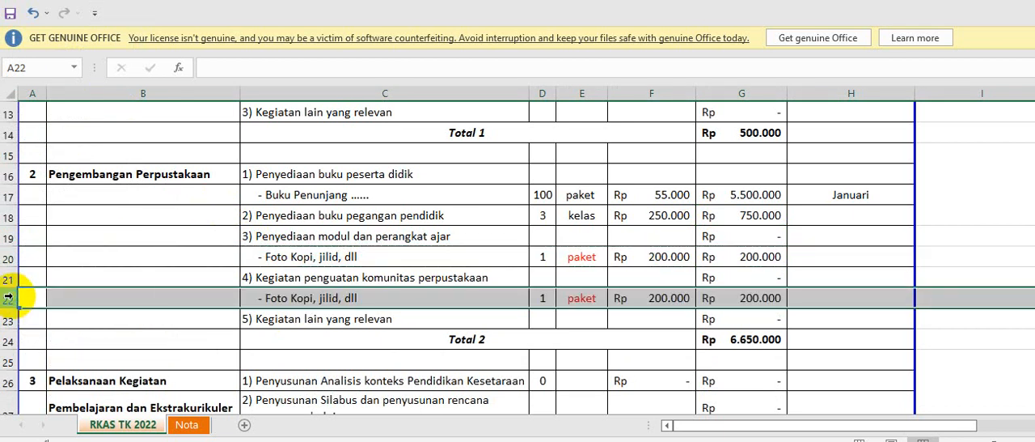
{"action": "left_click", "coordinate": [285, 314]}
{"action": "left_click", "coordinate": [278, 298]}
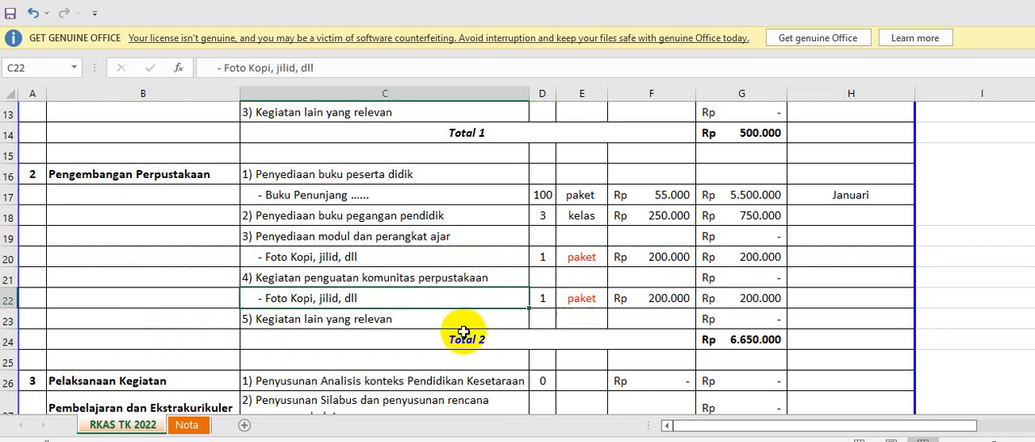
{"action": "left_click", "coordinate": [410, 340]}
{"action": "left_click", "coordinate": [385, 297]}
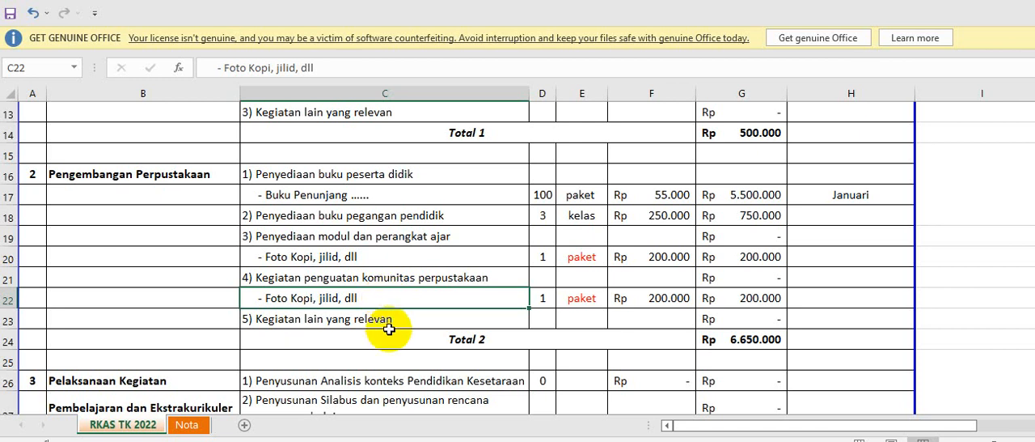
{"action": "left_click", "coordinate": [389, 332]}
Replace the description in C22 with "- Penguatan kepala perpusatakaan".
{"action": "left_click", "coordinate": [374, 298]}
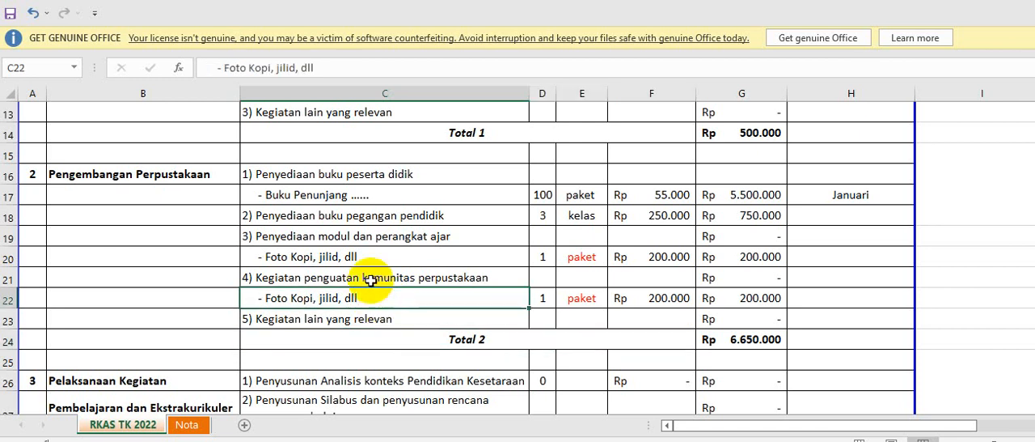
{"action": "left_click", "coordinate": [329, 71]}
{"action": "key", "text": "BackSpace"}
{"action": "key", "text": "BackSpace"}
{"action": "key", "text": "BackSpace"}
{"action": "key", "text": "BackSpace"}
{"action": "key", "text": "BackSpace"}
{"action": "key", "text": "BackSpace"}
{"action": "key", "text": "BackSpace"}
{"action": "key", "text": "BackSpace"}
{"action": "key", "text": "BackSpace"}
{"action": "key", "text": "BackSpace"}
{"action": "key", "text": "BackSpace"}
{"action": "key", "text": "BackSpace"}
{"action": "key", "text": "BackSpace"}
{"action": "key", "text": "BackSpace"}
{"action": "key", "text": "BackSpace"}
{"action": "key", "text": "BackSpace"}
{"action": "key", "text": "BackSpace"}
{"action": "key", "text": "BackSpace"}
{"action": "key", "text": "BackSpace"}
{"action": "key", "text": "BackSpace"}
{"action": "key", "text": "BackSpace"}
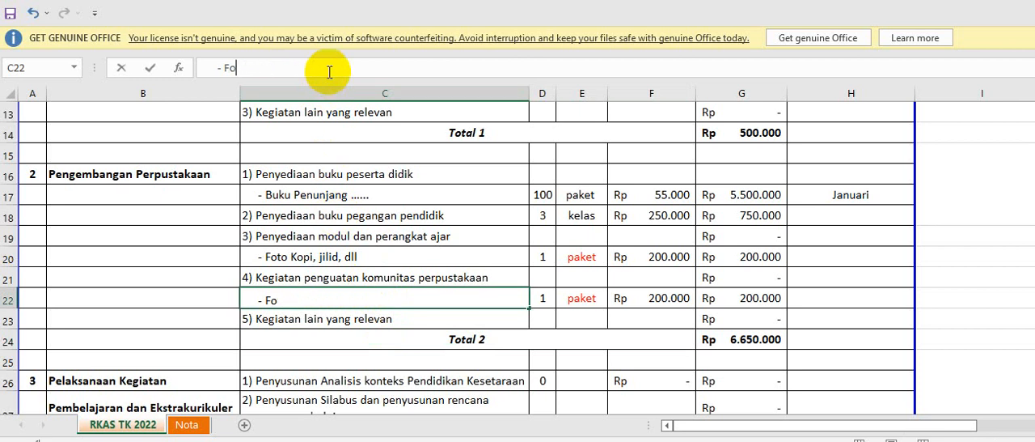
{"action": "type", "text": "Ke"}
{"action": "key", "text": "BackSpace"}
{"action": "key", "text": "BackSpace"}
{"action": "type", "text": "Penguatan"}
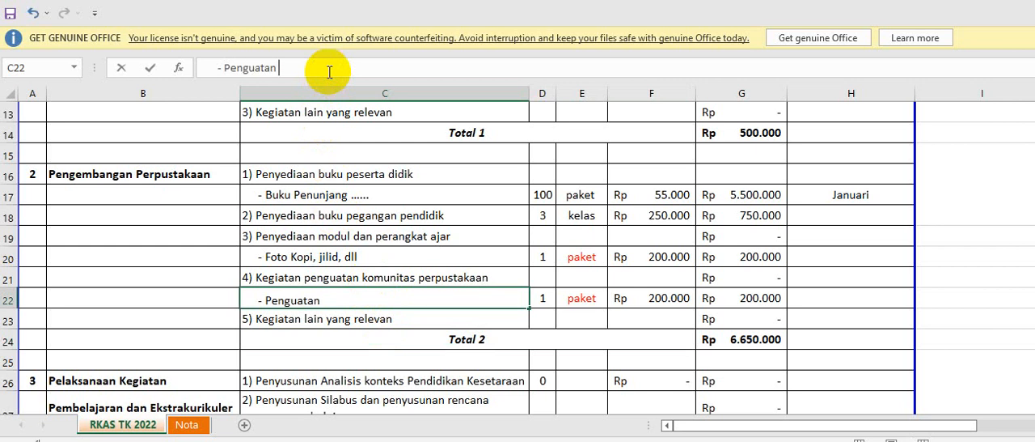
{"action": "type", "text": " kepala p"}
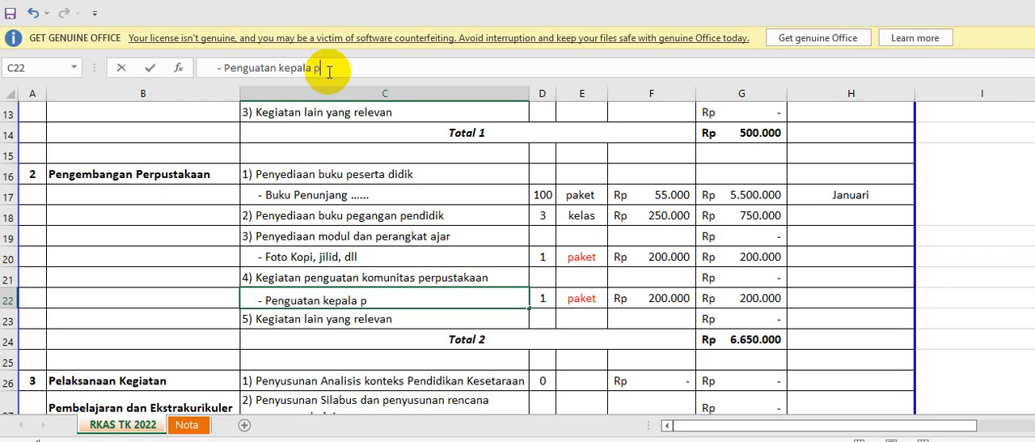
{"action": "type", "text": "erpusataka"}
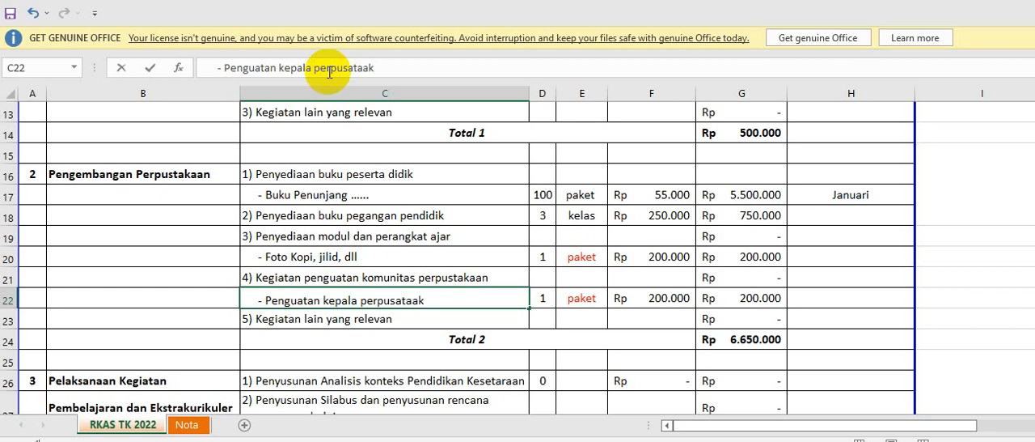
{"action": "key", "text": "BackSpace"}
{"action": "key", "text": "BackSpace"}
{"action": "type", "text": "kaan"}
{"action": "key", "text": "Tab"}
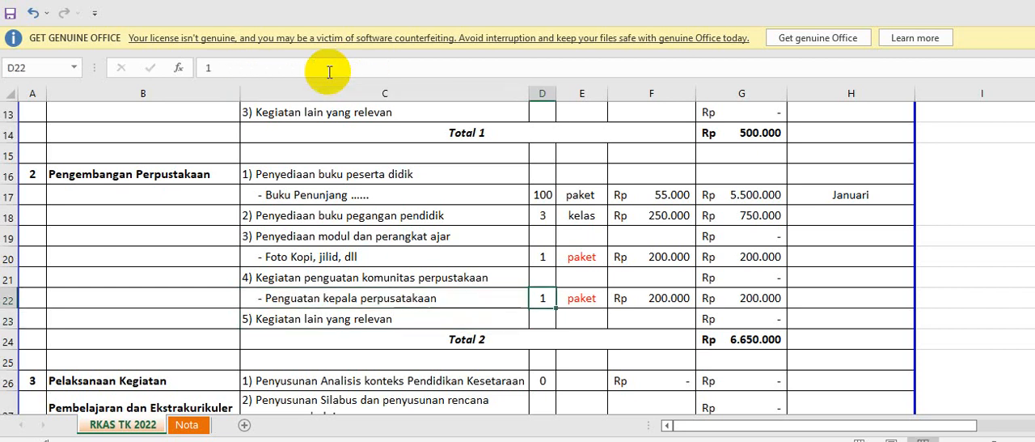
Fill in the "Penguatan kepala perpusatakaan" row with unit "kegiatan", volume 3 and unit price 300000.
{"action": "key", "text": "Tab"}
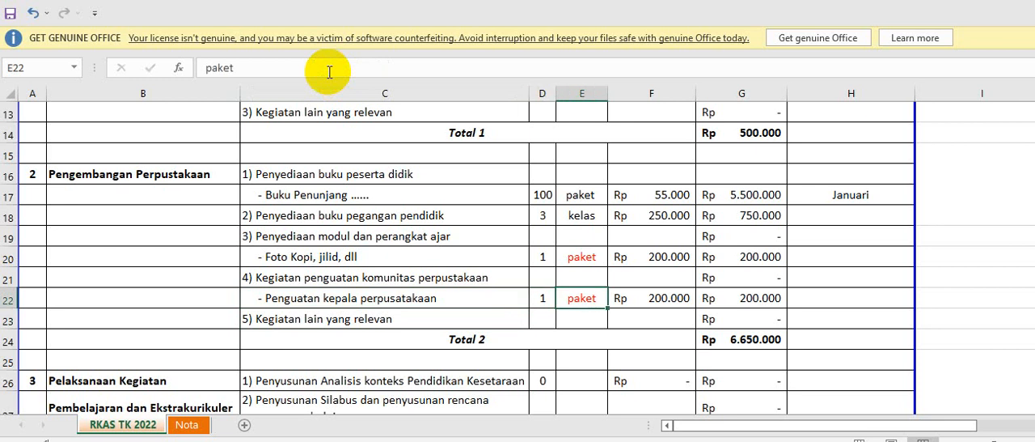
{"action": "type", "text": "kegiatan"}
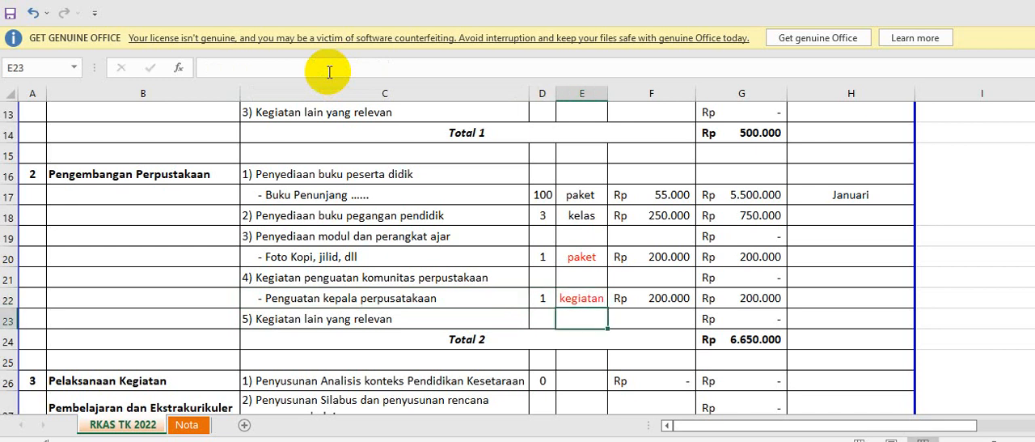
{"action": "key", "text": "Left"}
{"action": "type", "text": "3"}
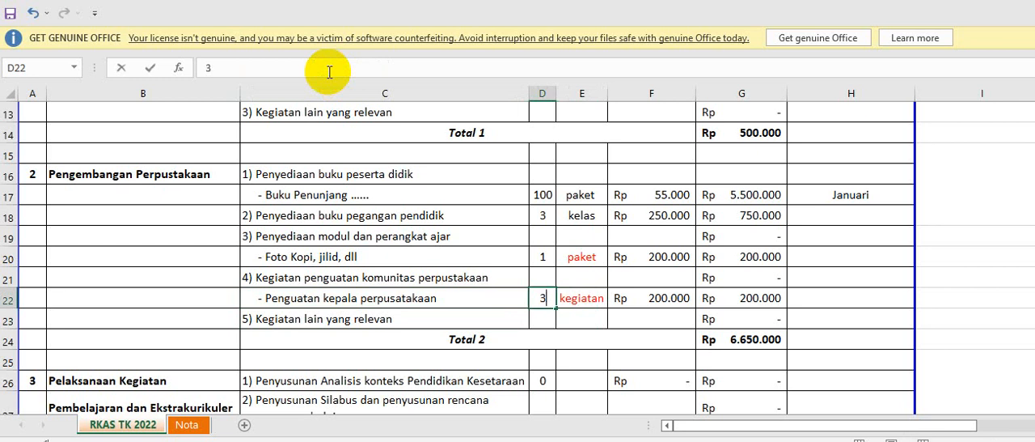
{"action": "key", "text": "Right"}
{"action": "key", "text": "Right"}
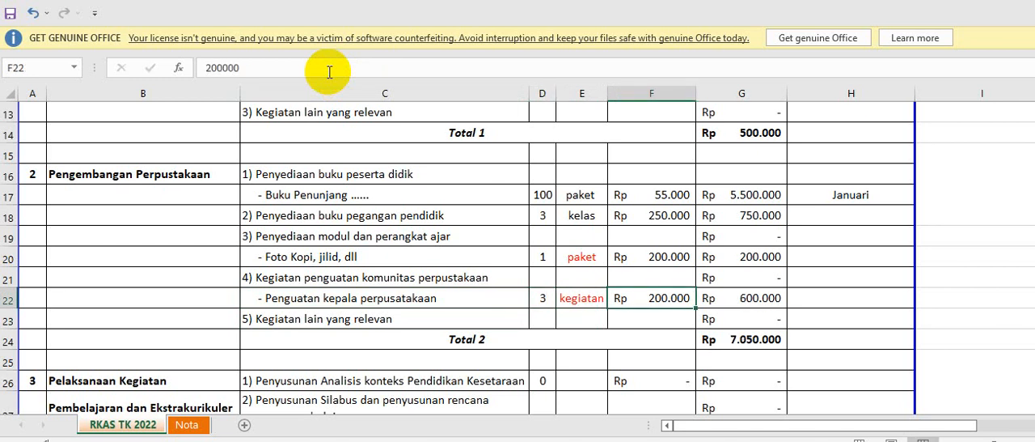
{"action": "type", "text": "300000"}
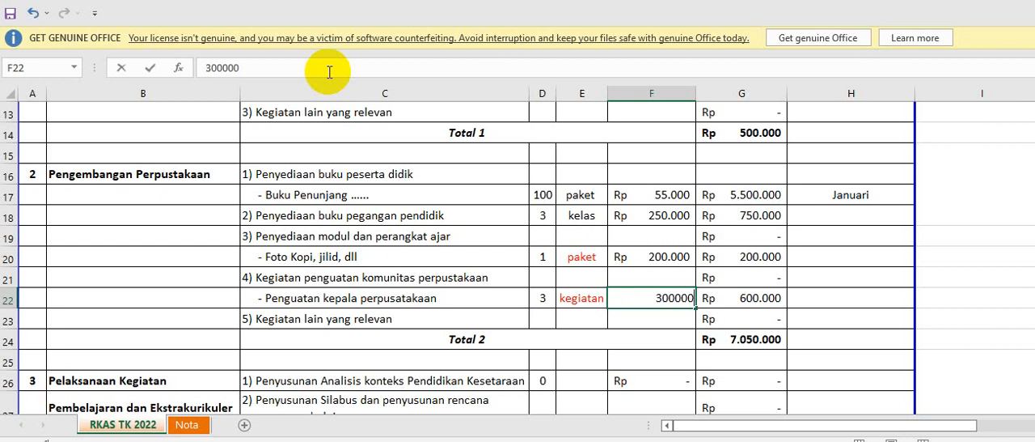
{"action": "key", "text": "Return"}
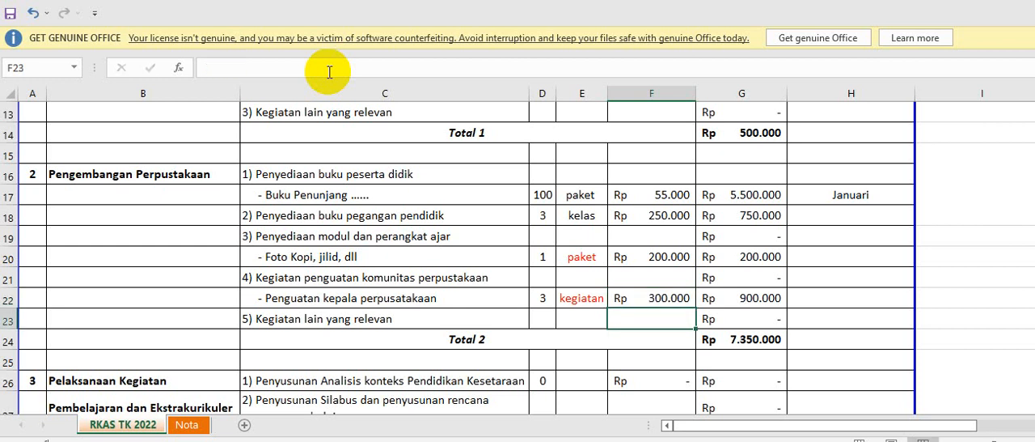
Insert a blank row above "5) Kegiatan lain yang relevan" in the Pengembangan Perpustakaan section.
{"action": "left_click", "coordinate": [385, 299]}
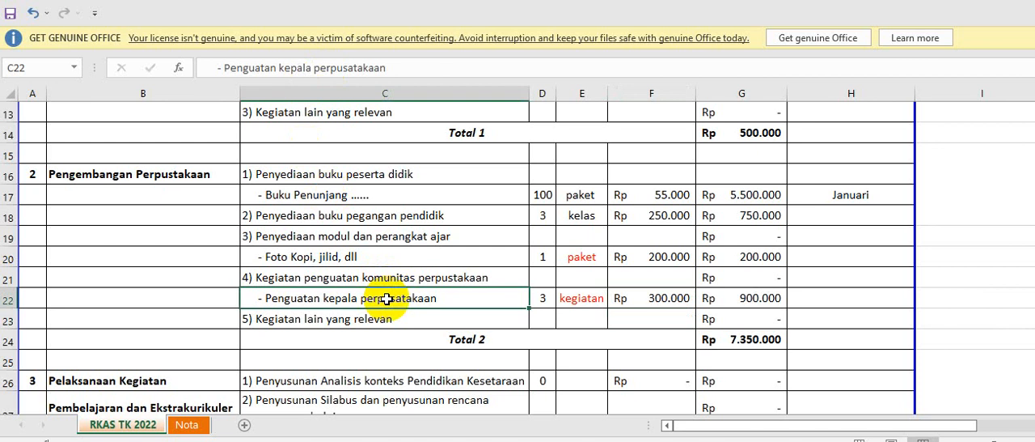
{"action": "left_click", "coordinate": [11, 318]}
{"action": "right_click", "coordinate": [11, 319]}
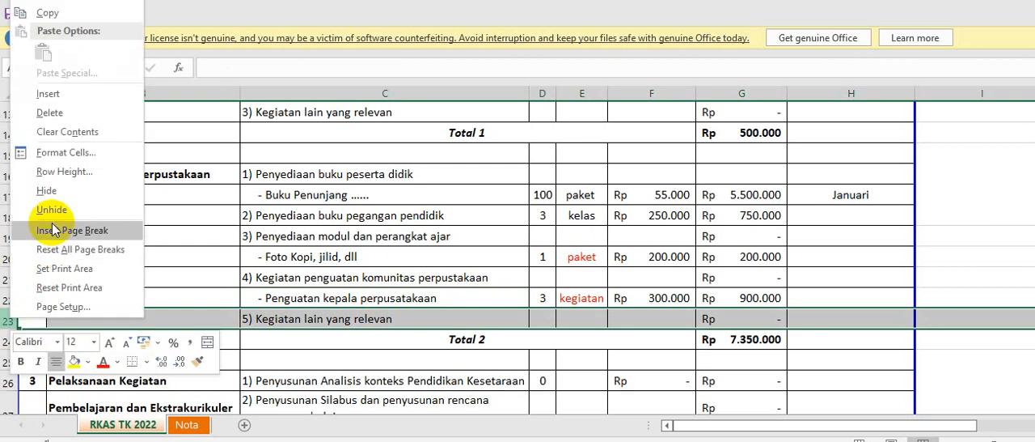
{"action": "left_click", "coordinate": [72, 95]}
Enter the supporting-document note "(Notulen, daftar hadir, foto dokumentasi kegiatan)" in C23.
{"action": "left_click", "coordinate": [281, 318]}
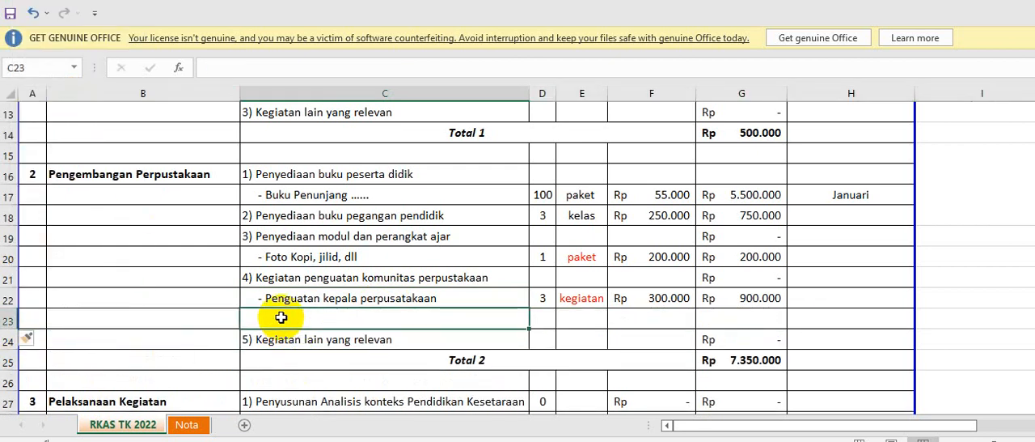
{"action": "type", "text": "("}
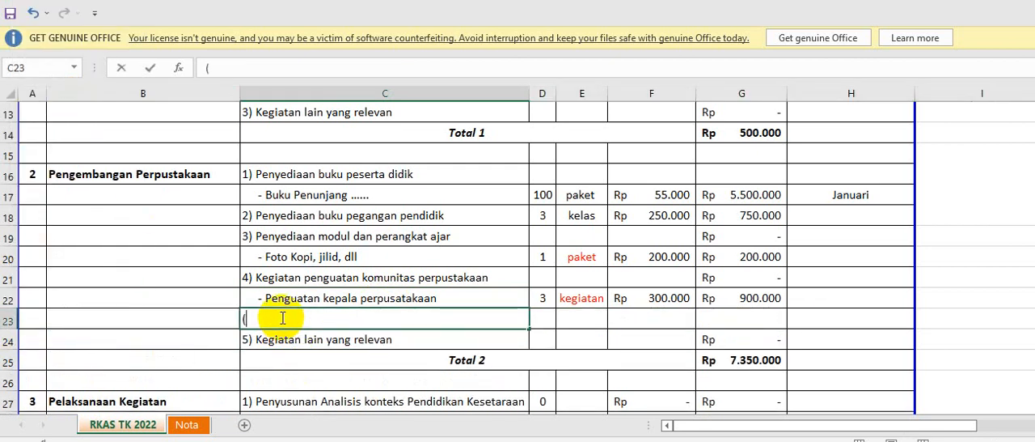
{"action": "type", "text": "Notulen,"}
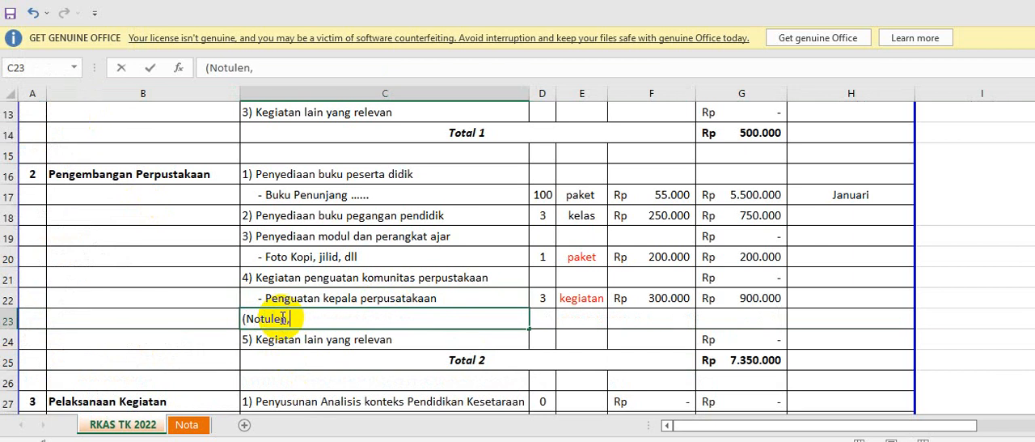
{"action": "type", "text": " daftar hadir"}
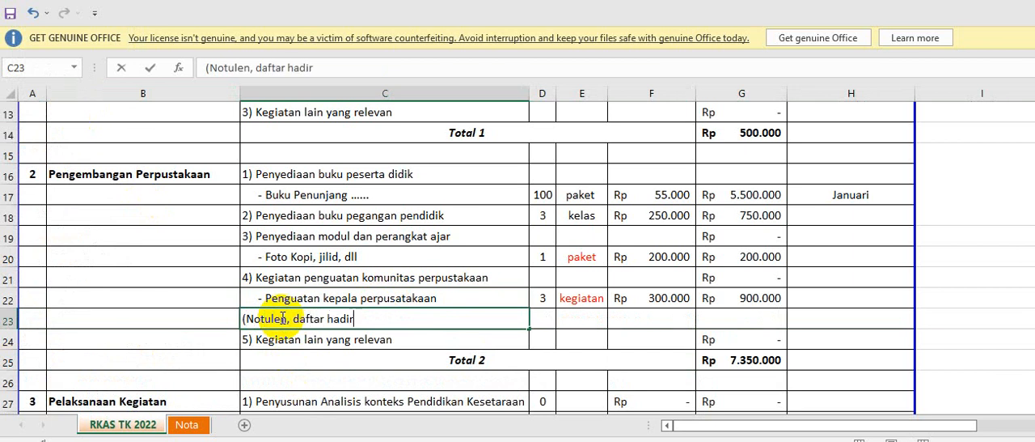
{"action": "type", "text": ", foto dokument"}
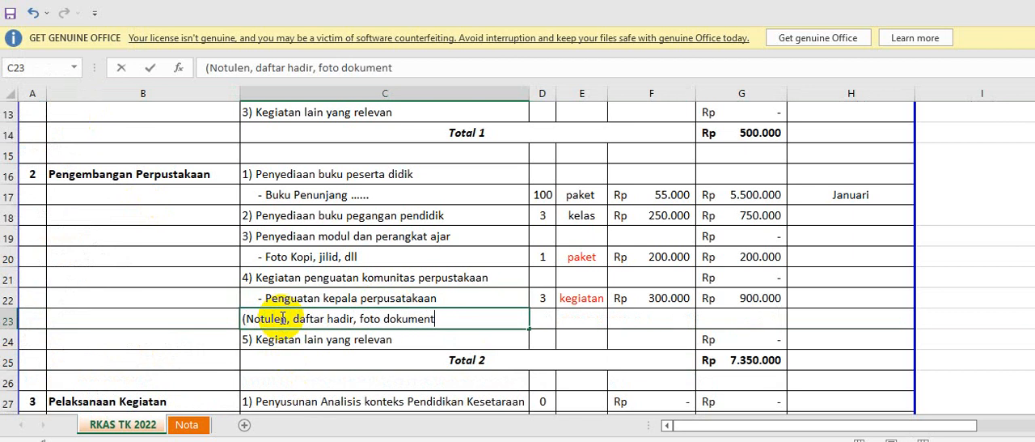
{"action": "type", "text": "asi kegiatna"}
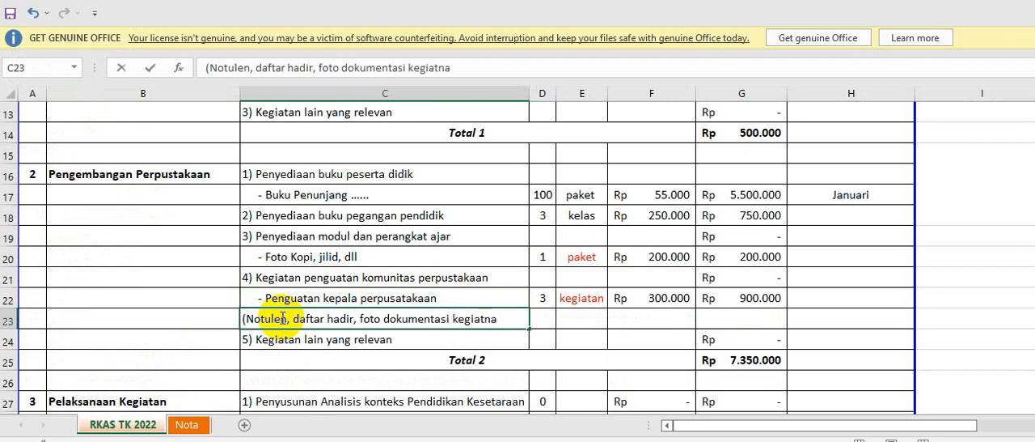
{"action": "key", "text": "BackSpace"}
{"action": "key", "text": "BackSpace"}
{"action": "type", "text": "an)"}
{"action": "key", "text": "Return"}
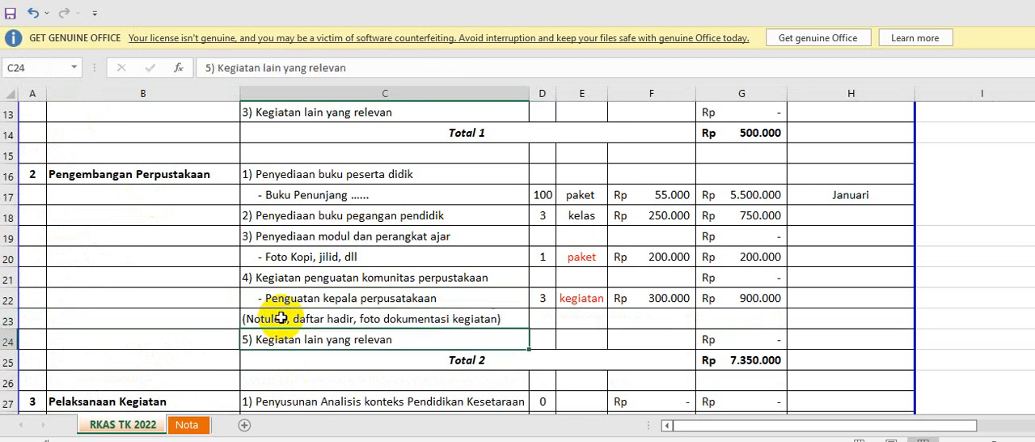
Insert a blank row above "2) Penyusunan Silabus dan penyusunan rencana program pembelajaran" in section 3.
{"action": "scroll", "coordinate": [292, 328], "scroll_direction": "down", "scroll_amount": 2}
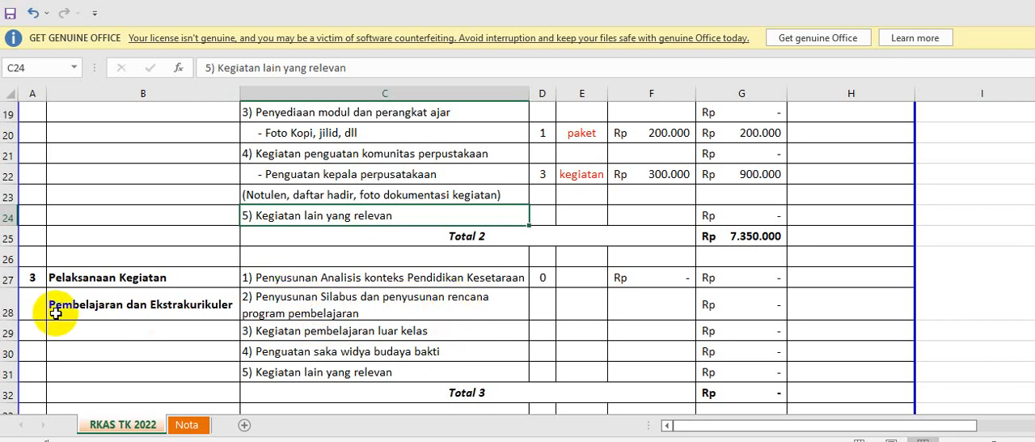
{"action": "left_click", "coordinate": [8, 310]}
{"action": "right_click", "coordinate": [8, 309]}
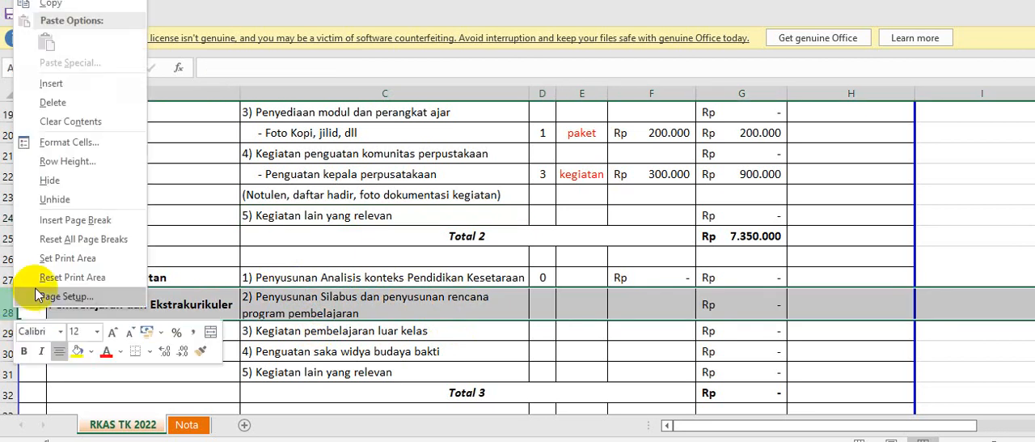
{"action": "left_click", "coordinate": [88, 83]}
Enter "(Rapat Dewan Guru, daftar hadir, notulen, snack, berita acara)" in C28 and make row 28 slightly taller.
{"action": "left_click", "coordinate": [392, 299]}
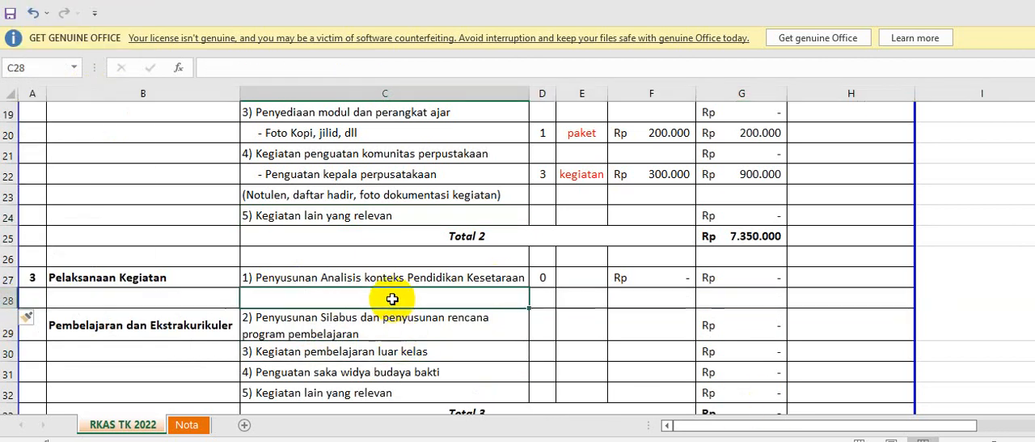
{"action": "type", "text": "("}
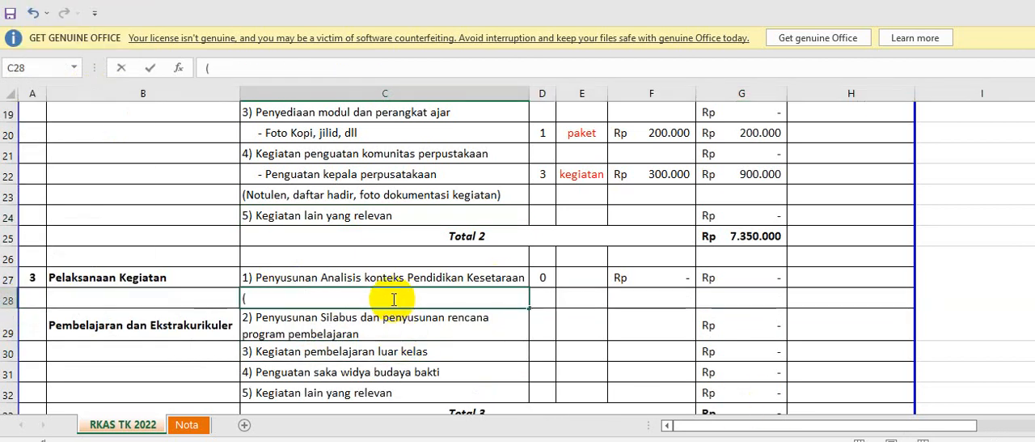
{"action": "type", "text": "Rapat Guru"}
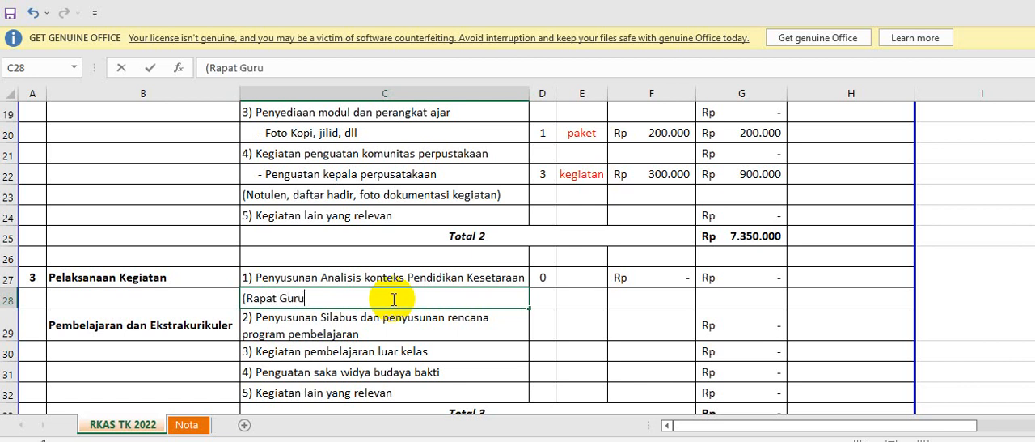
{"action": "key", "text": "BackSpace"}
{"action": "key", "text": "BackSpace"}
{"action": "key", "text": "BackSpace"}
{"action": "key", "text": "BackSpace"}
{"action": "type", "text": "Dewan Guru,"}
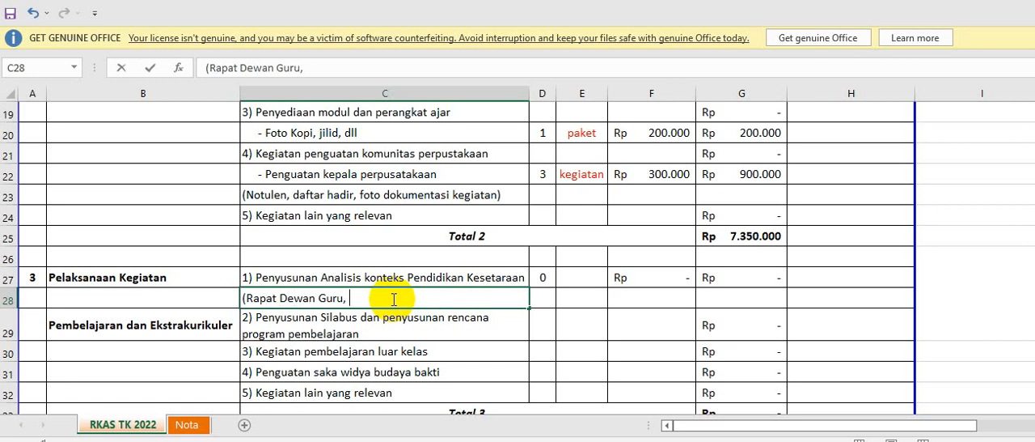
{"action": "type", "text": "daftar hadir"}
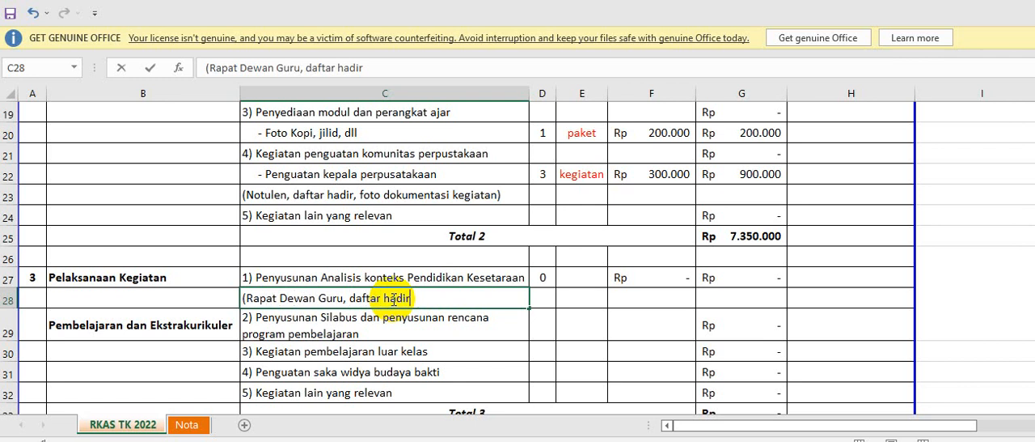
{"action": "type", "text": ", doku"}
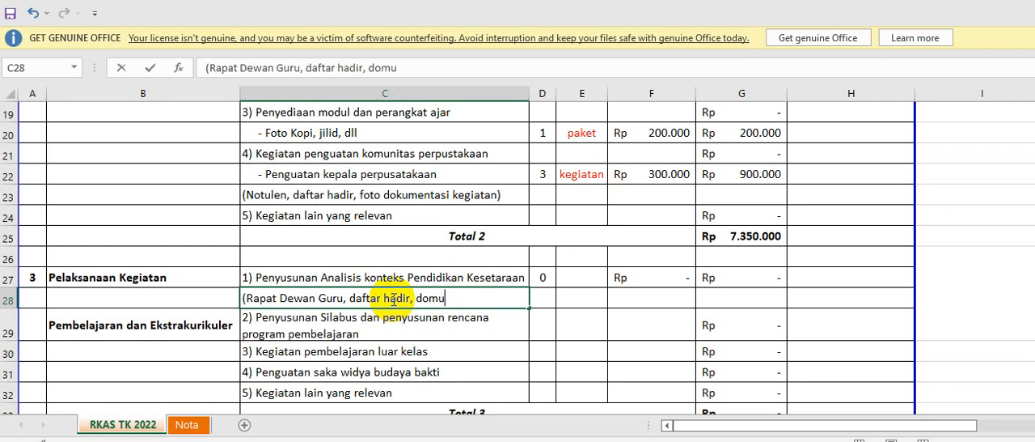
{"action": "key", "text": "BackSpace"}
{"action": "key", "text": "BackSpace"}
{"action": "key", "text": "BackSpace"}
{"action": "key", "text": "BackSpace"}
{"action": "type", "text": "notulen, "}
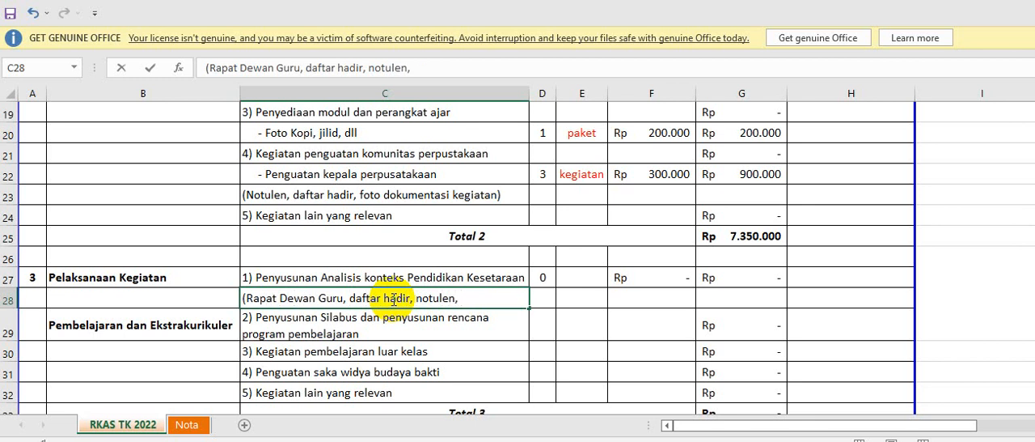
{"action": "type", "text": "snack,"}
{"action": "type", "text": "berita ca"}
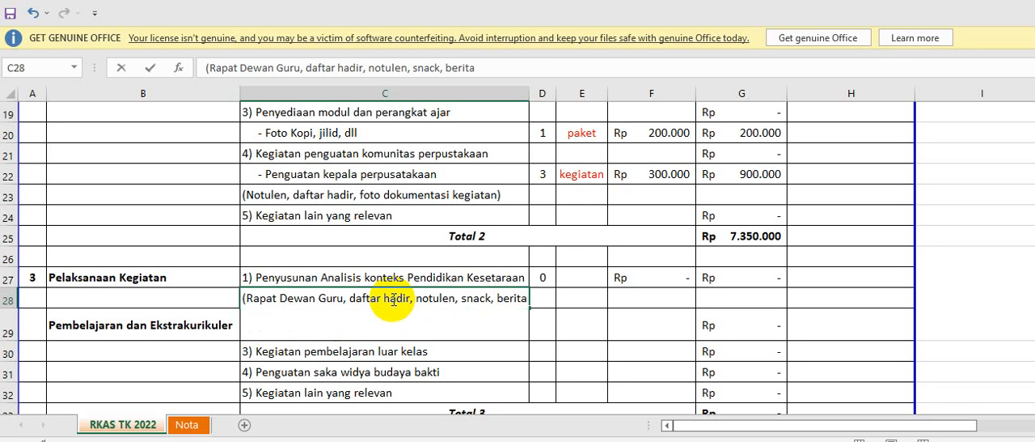
{"action": "key", "text": "BackSpace"}
{"action": "key", "text": "BackSpace"}
{"action": "type", "text": "acara)"}
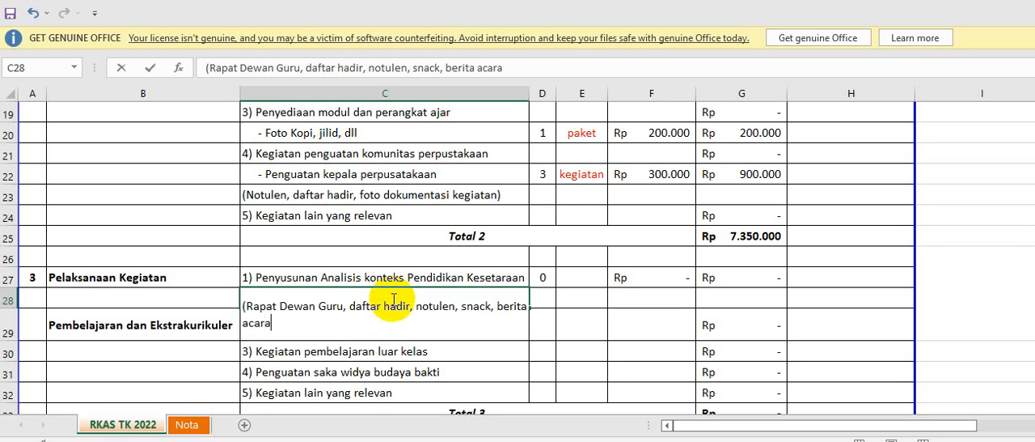
{"action": "key", "text": "Return"}
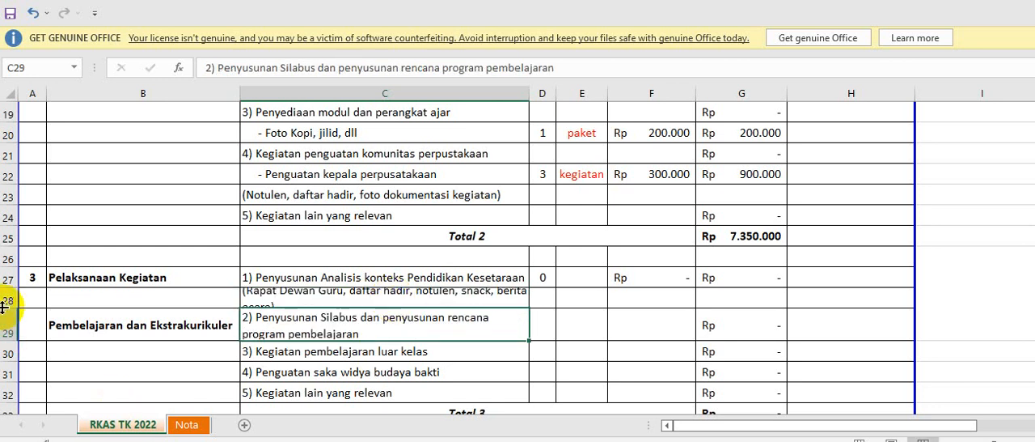
{"action": "left_click_drag", "start_coordinate": [8, 307], "coordinate": [8, 314]}
Move the label "Pembelajaran dan Ekstrakurikuler" from B29 up to B28.
{"action": "left_click", "coordinate": [173, 337]}
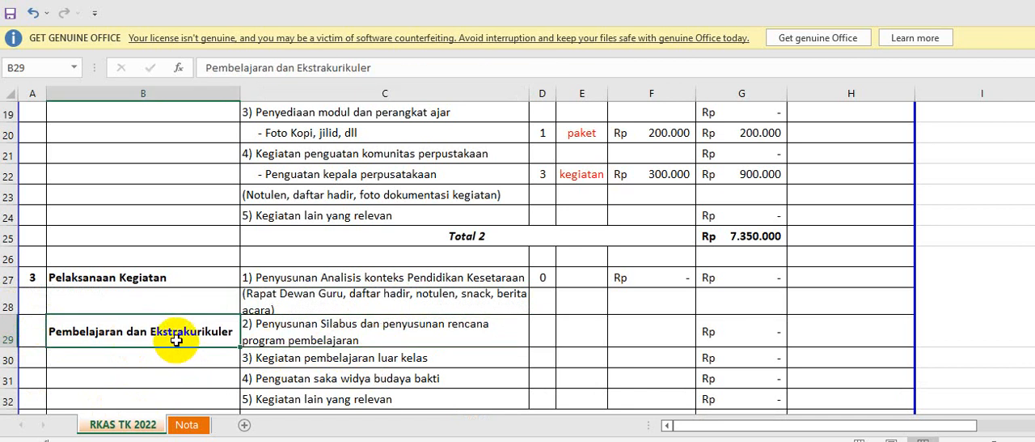
{"action": "key", "text": "ctrl+c"}
{"action": "left_click", "coordinate": [169, 305]}
{"action": "key", "text": "ctrl+v"}
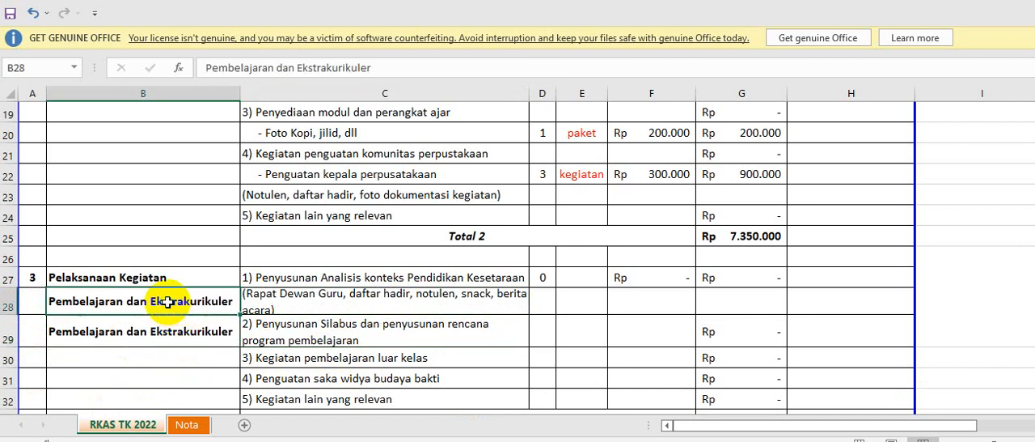
{"action": "key", "text": "Down"}
{"action": "key", "text": "Delete"}
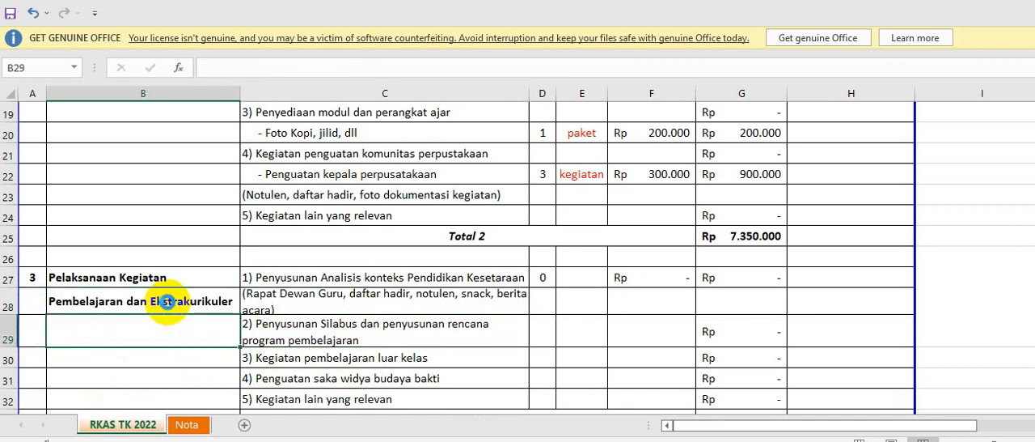
Insert a blank row above "3) Kegiatan pembelajaran luar kelas" in section 3.
{"action": "left_click", "coordinate": [317, 339]}
{"action": "scroll", "coordinate": [316, 340], "scroll_direction": "down", "scroll_amount": 1}
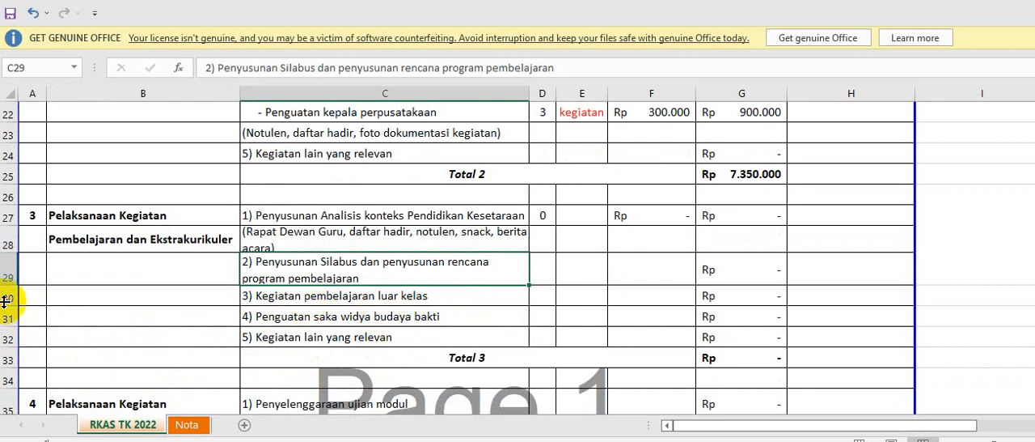
{"action": "left_click", "coordinate": [5, 296]}
{"action": "right_click", "coordinate": [7, 295]}
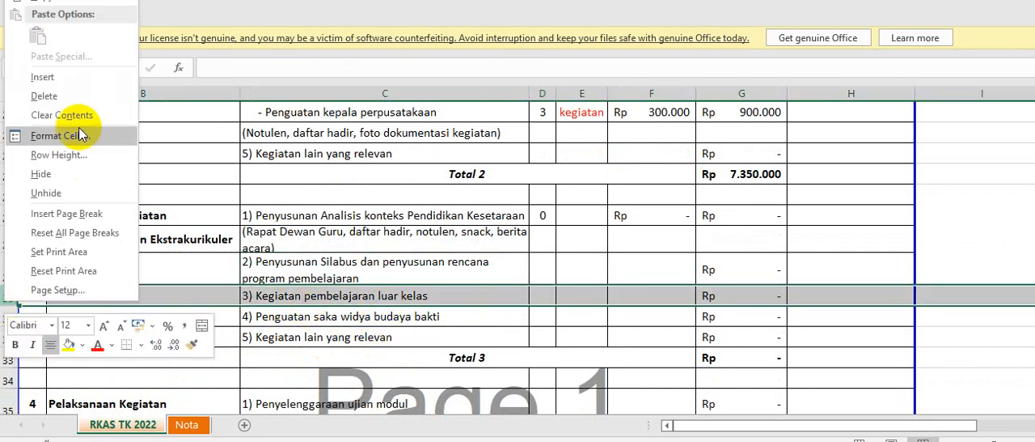
{"action": "left_click", "coordinate": [43, 77]}
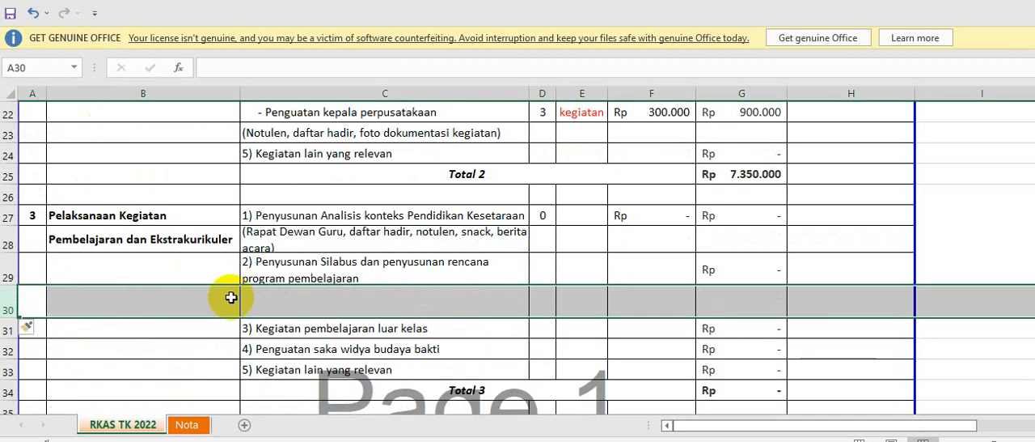
{"action": "left_click", "coordinate": [274, 330]}
{"action": "left_click", "coordinate": [265, 311]}
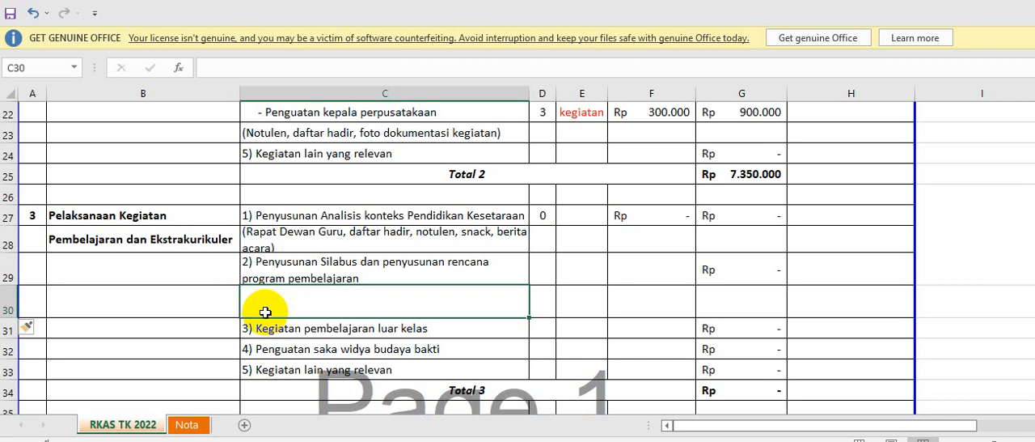
Copy the "Penguatan kepala perpusatakaan" row into the blank row 30.
{"action": "left_click", "coordinate": [10, 113]}
{"action": "key", "text": "ctrl+c"}
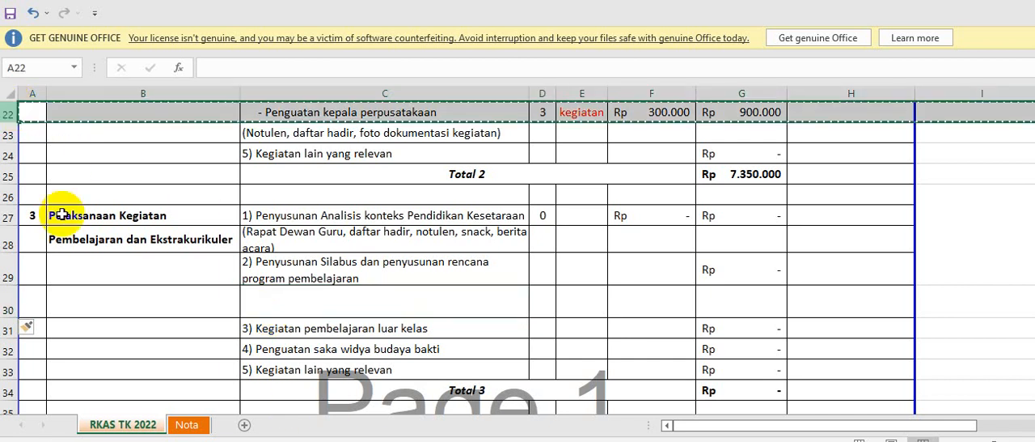
{"action": "left_click", "coordinate": [10, 306]}
{"action": "key", "text": "ctrl+v"}
{"action": "left_click", "coordinate": [332, 336]}
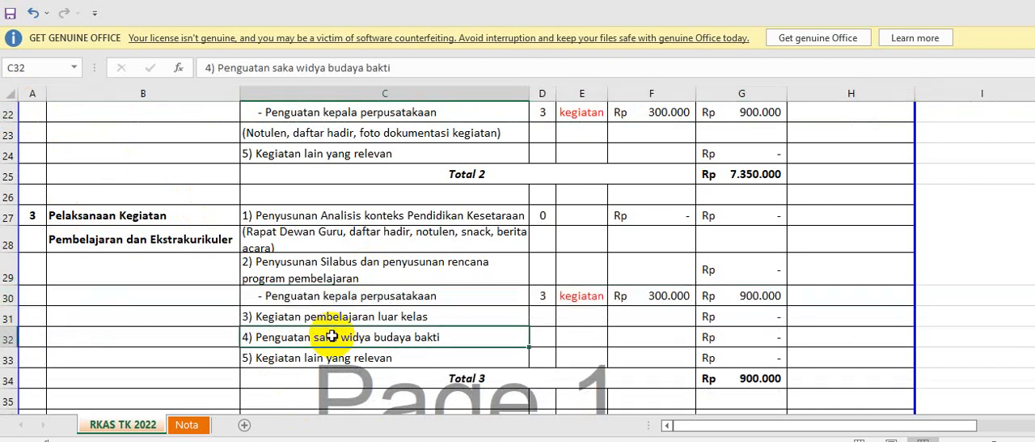
Replace the description in C30 with "- Penggandaan dokumen".
{"action": "left_click", "coordinate": [323, 296]}
{"action": "left_click_drag", "start_coordinate": [386, 67], "coordinate": [246, 58]}
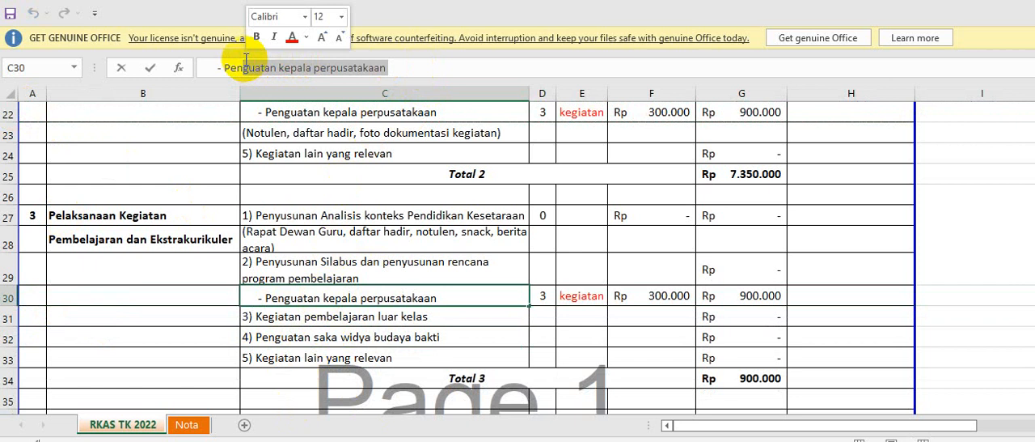
{"action": "type", "text": "Penn"}
{"action": "key", "text": "BackSpace"}
{"action": "type", "text": "ggandaan "}
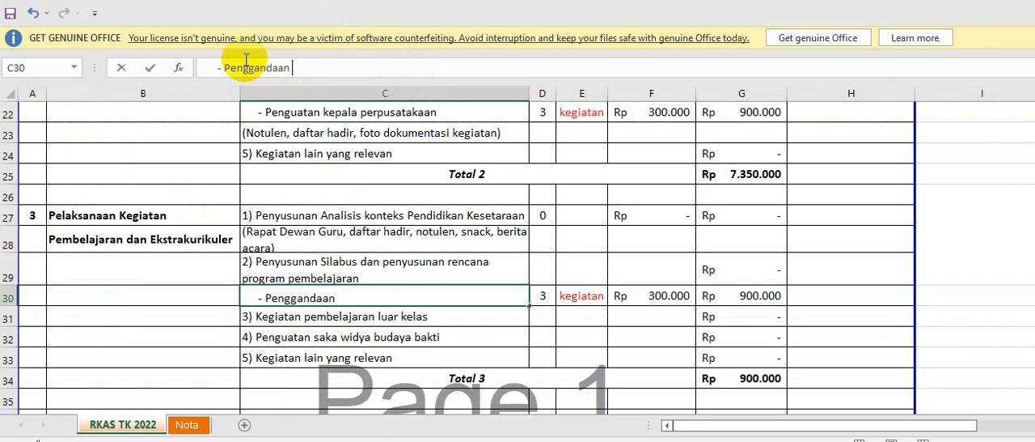
{"action": "type", "text": "dokumen"}
{"action": "key", "text": "Return"}
{"action": "key", "text": "Up"}
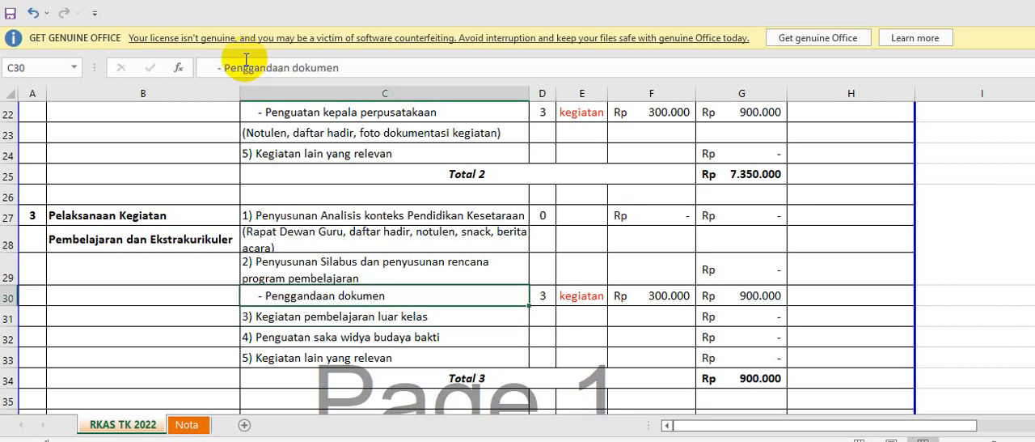
Set the volume of the "Penggandaan dokumen" row to 2 and its unit to "paket".
{"action": "key", "text": "Right"}
{"action": "type", "text": "2"}
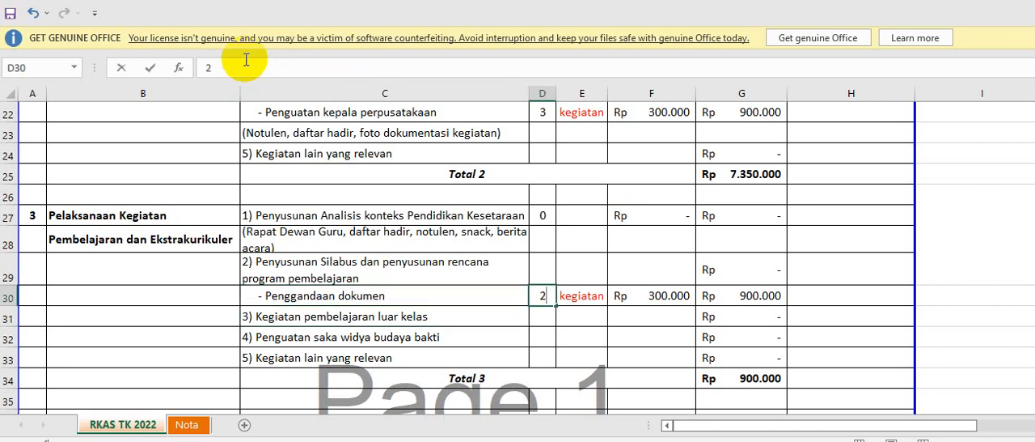
{"action": "key", "text": "Right"}
{"action": "type", "text": "paket"}
{"action": "key", "text": "Right"}
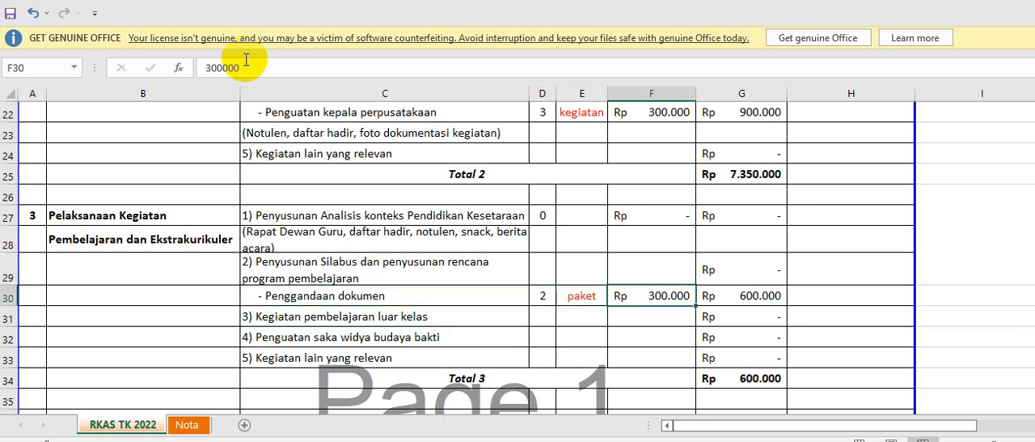
Set the unit price of the "Penggandaan dokumen" row in section 3 to 750000.
{"action": "type", "text": "7"}
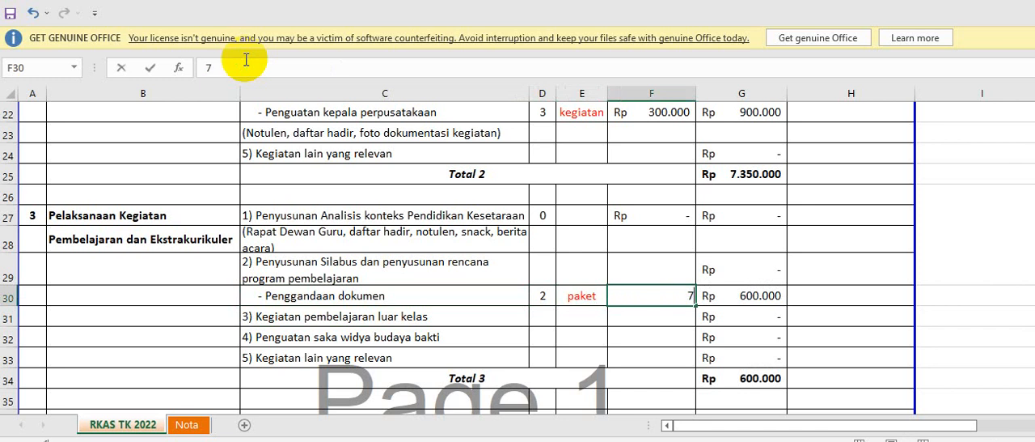
{"action": "type", "text": "50.000"}
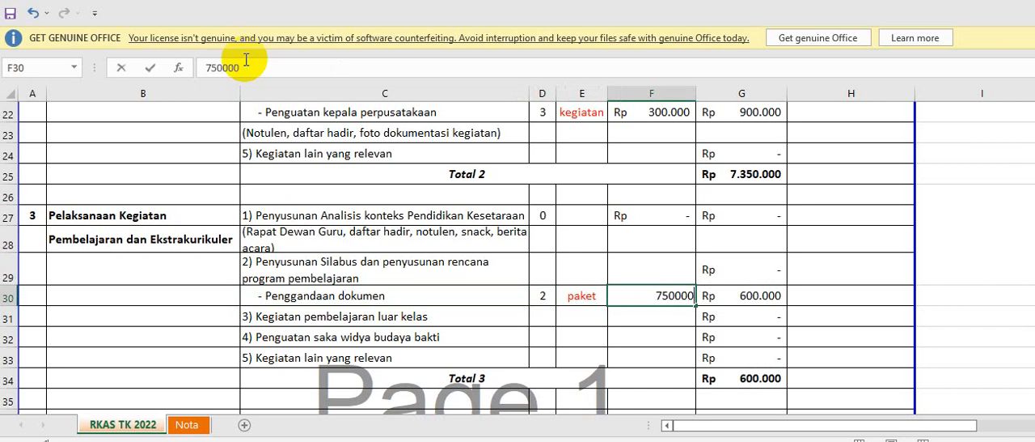
{"action": "key", "text": "Return"}
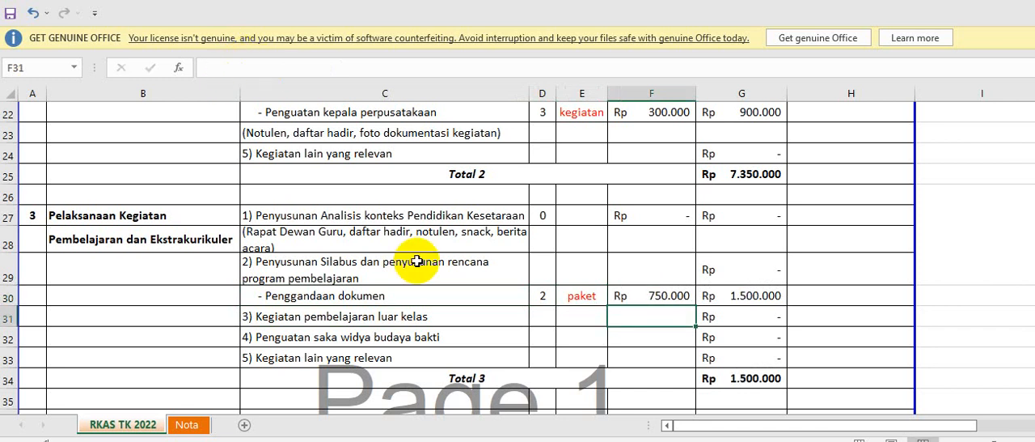
Copy the "Penggandaan dokumen" row and insert the copy directly below "3) Kegiatan pembelajaran luar kelas".
{"action": "left_click", "coordinate": [356, 314]}
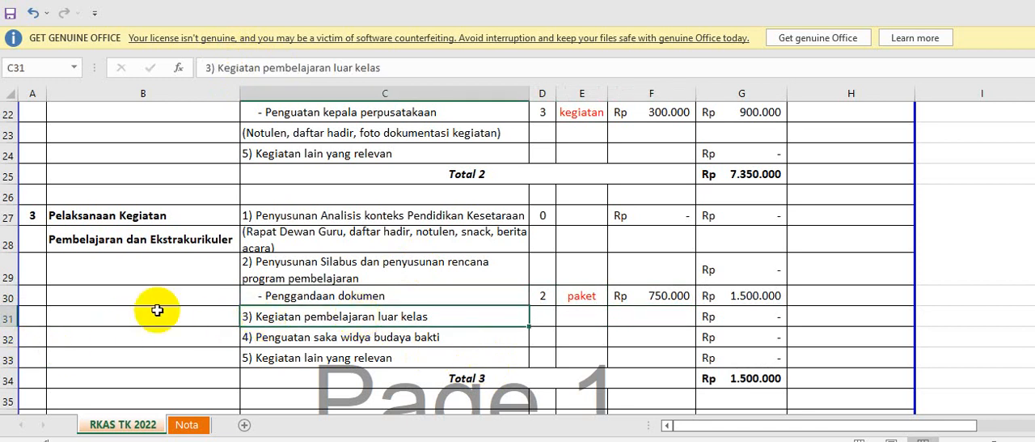
{"action": "left_click", "coordinate": [6, 297]}
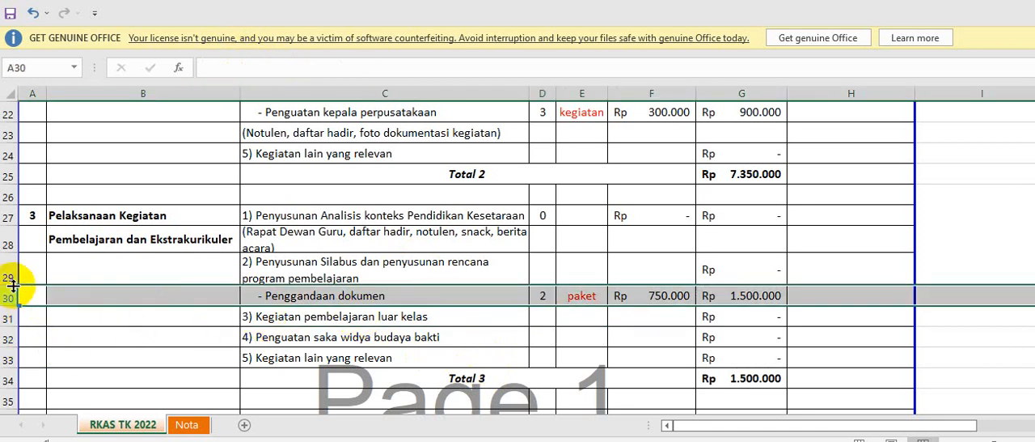
{"action": "key", "text": "ctrl+c"}
{"action": "right_click", "coordinate": [10, 334]}
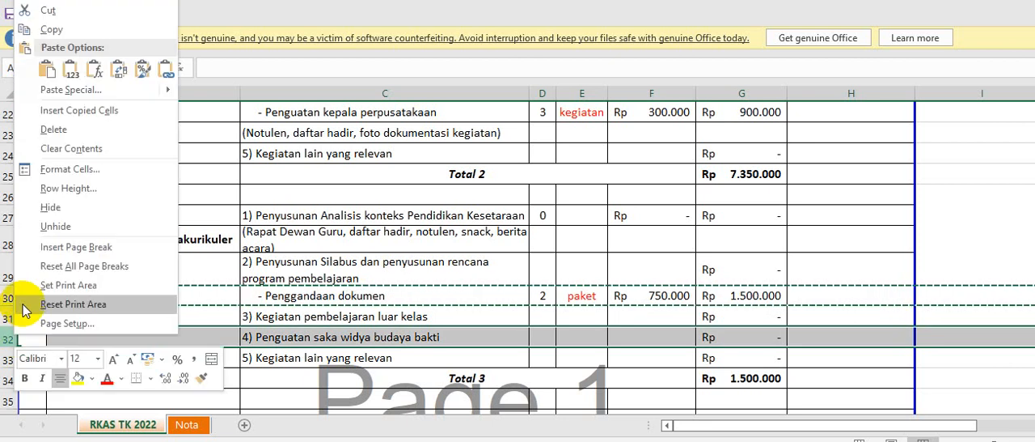
{"action": "left_click", "coordinate": [79, 110]}
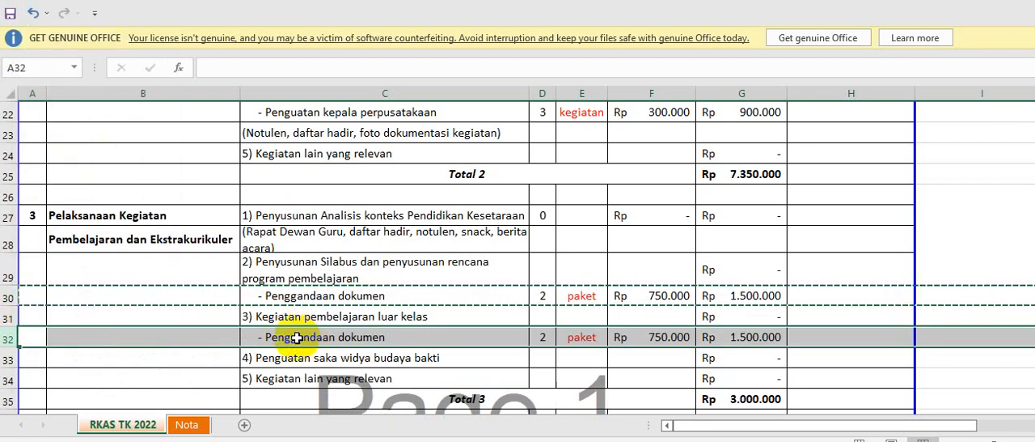
Replace the description in C32 with "- Akomodasi dll", keeping the leading dash and indentation.
{"action": "left_click", "coordinate": [298, 338]}
{"action": "left_click", "coordinate": [400, 62]}
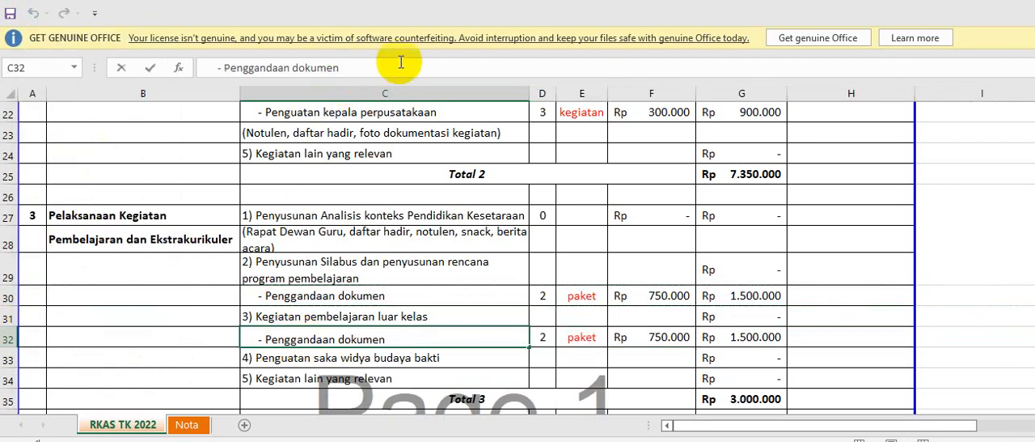
{"action": "key", "text": "BackSpace"}
{"action": "key", "text": "BackSpace"}
{"action": "key", "text": "BackSpace"}
{"action": "key", "text": "BackSpace"}
{"action": "key", "text": "BackSpace"}
{"action": "key", "text": "BackSpace"}
{"action": "key", "text": "BackSpace"}
{"action": "key", "text": "BackSpace"}
{"action": "key", "text": "BackSpace"}
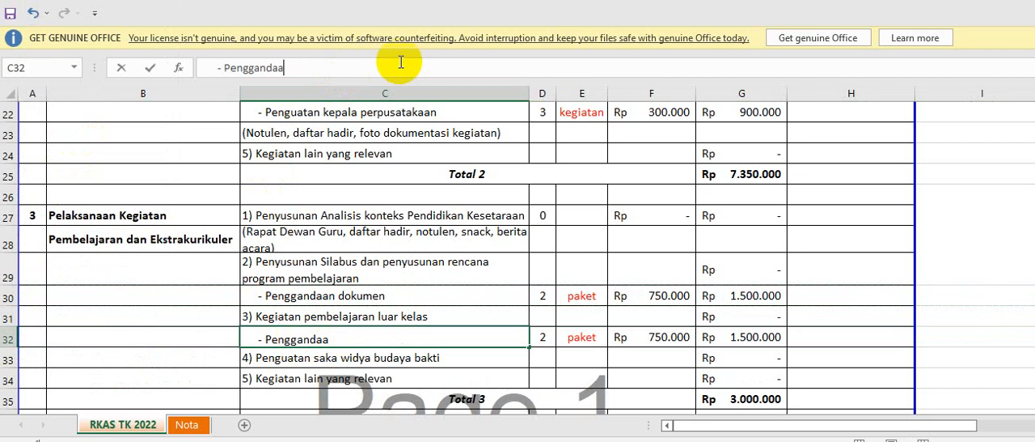
{"action": "key", "text": "BackSpace"}
{"action": "key", "text": "BackSpace"}
{"action": "key", "text": "BackSpace"}
{"action": "key", "text": "BackSpace"}
{"action": "key", "text": "BackSpace"}
{"action": "key", "text": "BackSpace"}
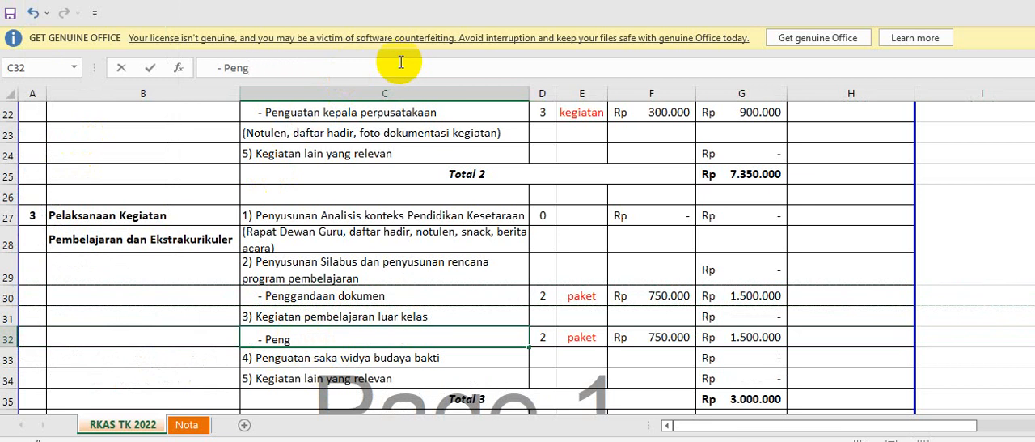
{"action": "key", "text": "BackSpace"}
{"action": "key", "text": "BackSpace"}
{"action": "key", "text": "BackSpace"}
{"action": "key", "text": "BackSpace"}
{"action": "type", "text": "Akomodasi "}
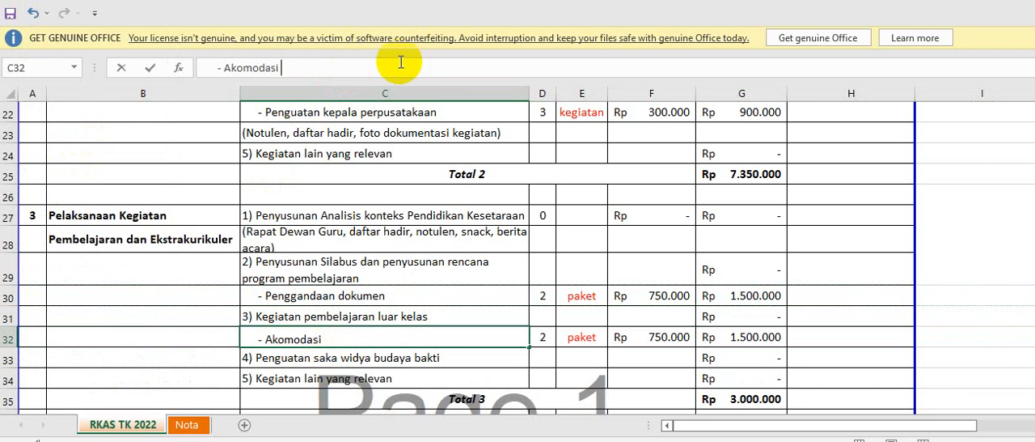
{"action": "type", "text": "dll"}
{"action": "key", "text": "Return"}
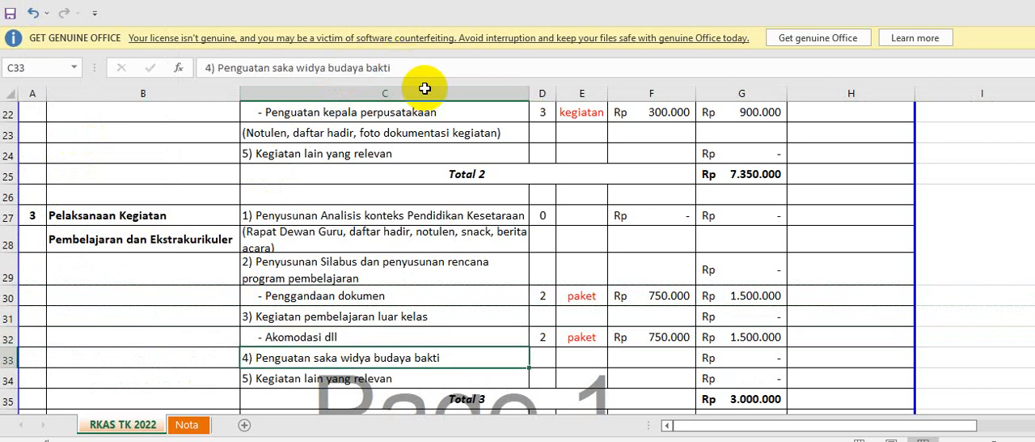
Set the "Akomodasi dll" row's unit to "kegiatan", its volume to 3 and its unit price to 500000.
{"action": "left_click", "coordinate": [577, 340]}
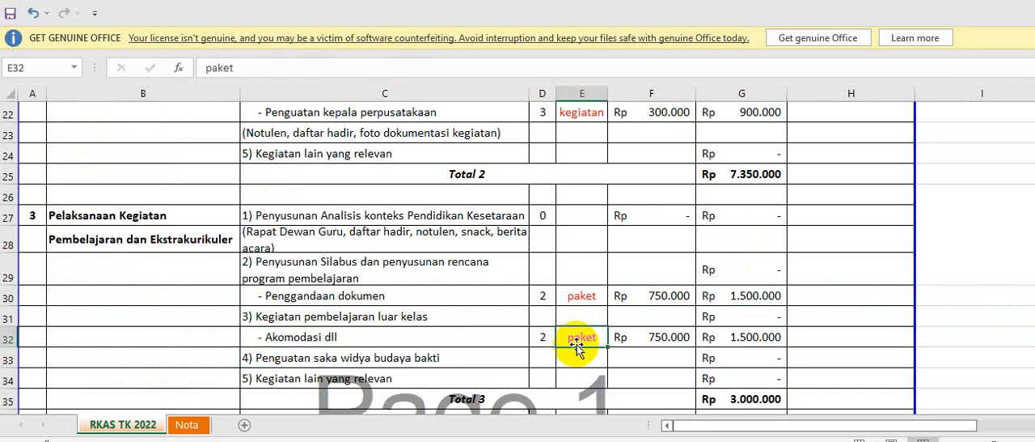
{"action": "type", "text": "kegiatan"}
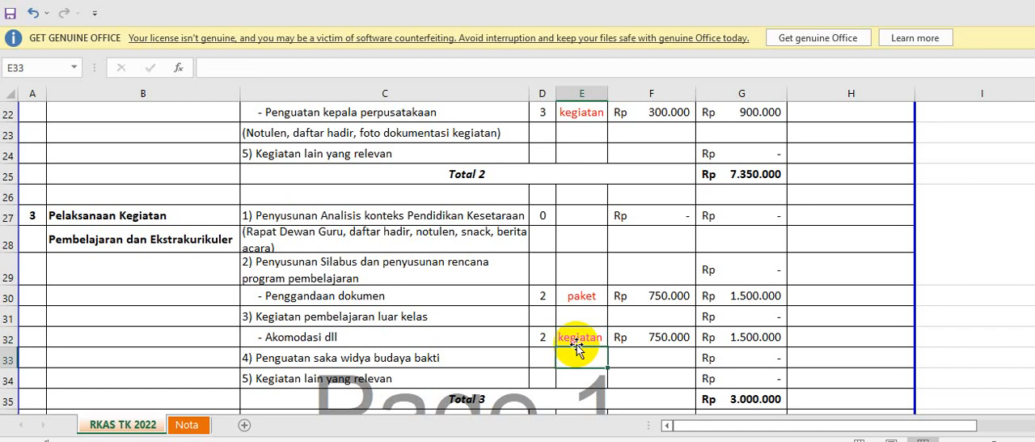
{"action": "key", "text": "Left"}
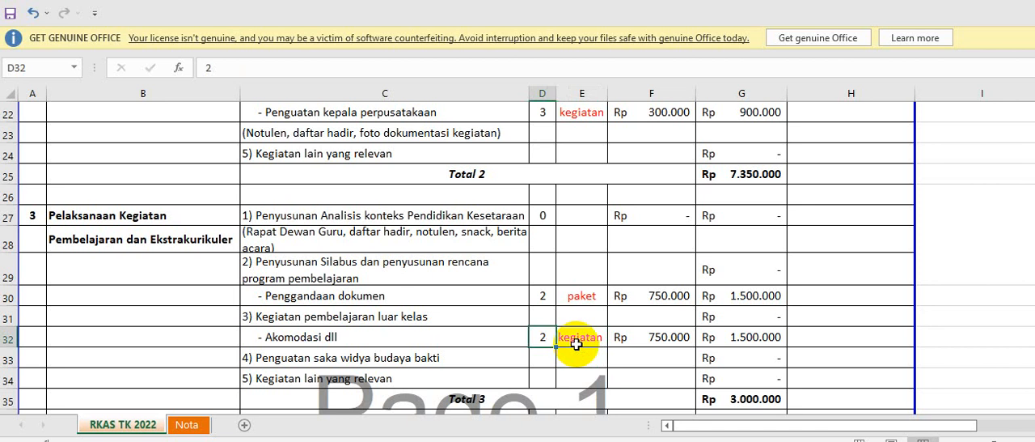
{"action": "type", "text": "3"}
{"action": "key", "text": "Right"}
{"action": "key", "text": "Right"}
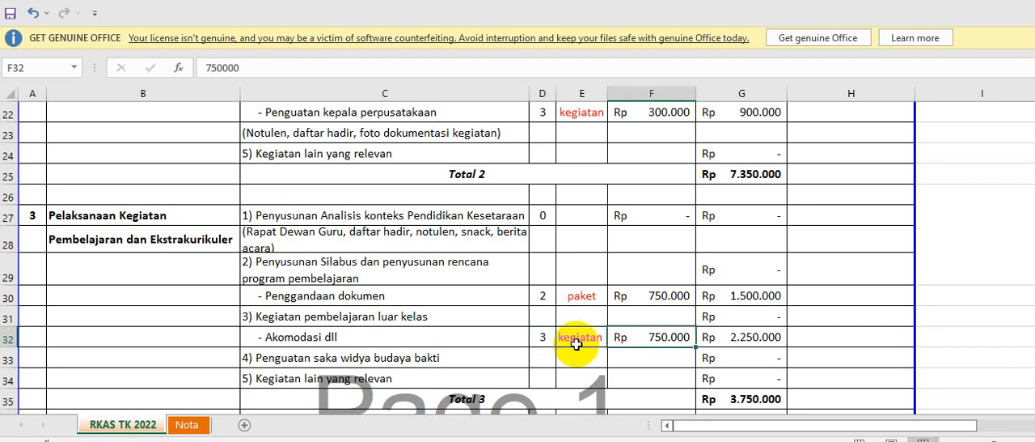
{"action": "type", "text": "500000"}
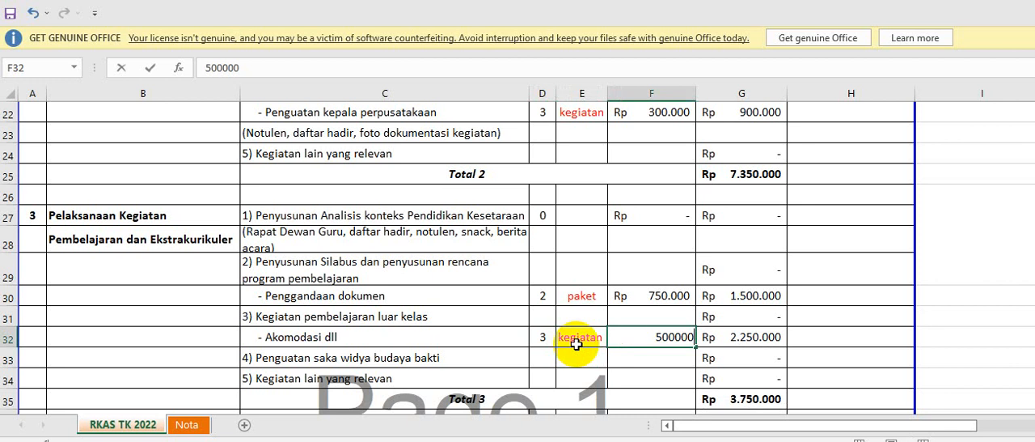
{"action": "key", "text": "Return"}
{"action": "scroll", "coordinate": [576, 343], "scroll_direction": "down", "scroll_amount": 1}
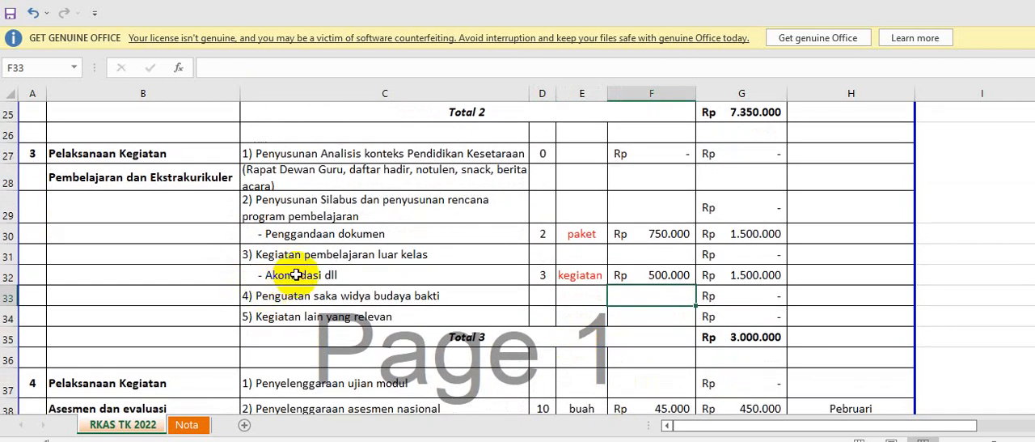
{"action": "left_click", "coordinate": [290, 275]}
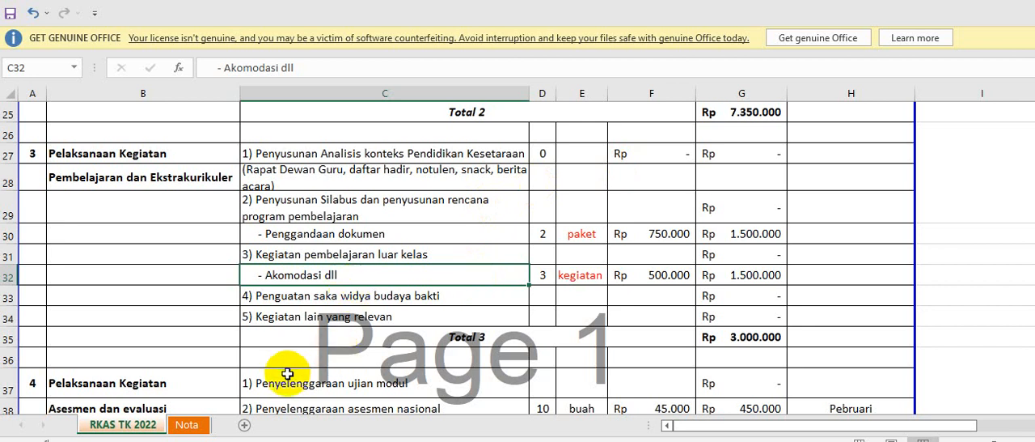
{"action": "scroll", "coordinate": [309, 317], "scroll_direction": "up", "scroll_amount": 3}
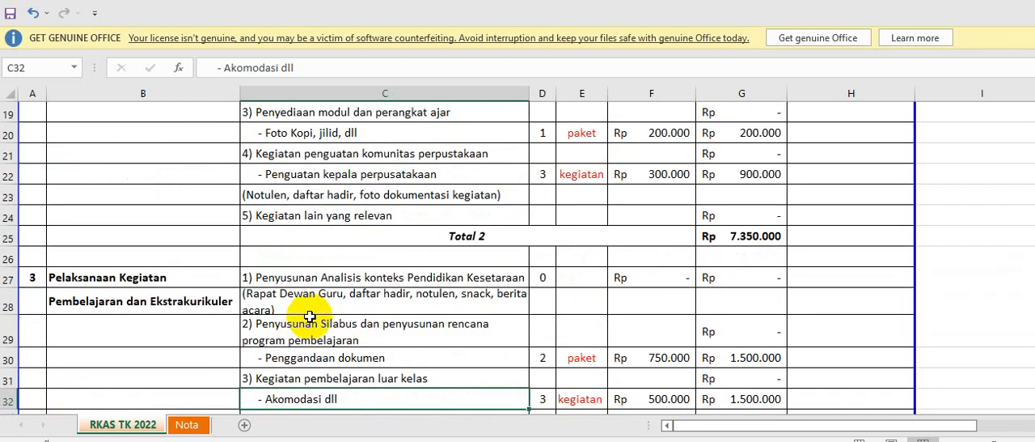
{"action": "scroll", "coordinate": [311, 316], "scroll_direction": "down", "scroll_amount": 3}
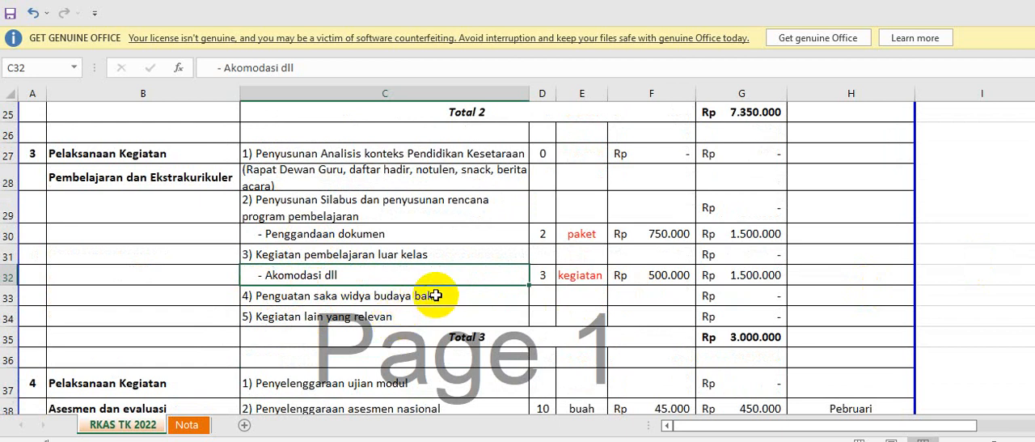
Fill in "4) Penguatan saka widya budaya bakti" with volume 1, the unit "kegiatan" copied from the row above, and unit price 200000.
{"action": "scroll", "coordinate": [435, 295], "scroll_direction": "down", "scroll_amount": 1}
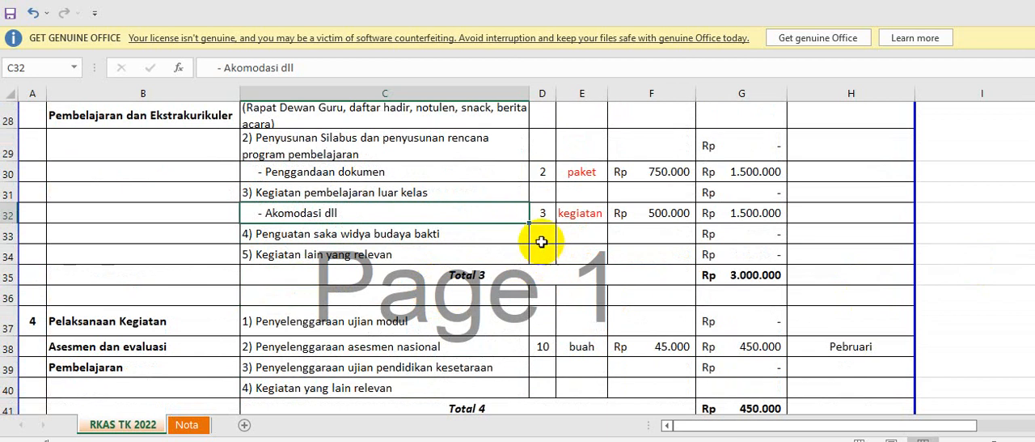
{"action": "left_click", "coordinate": [545, 236]}
{"action": "type", "text": "1"}
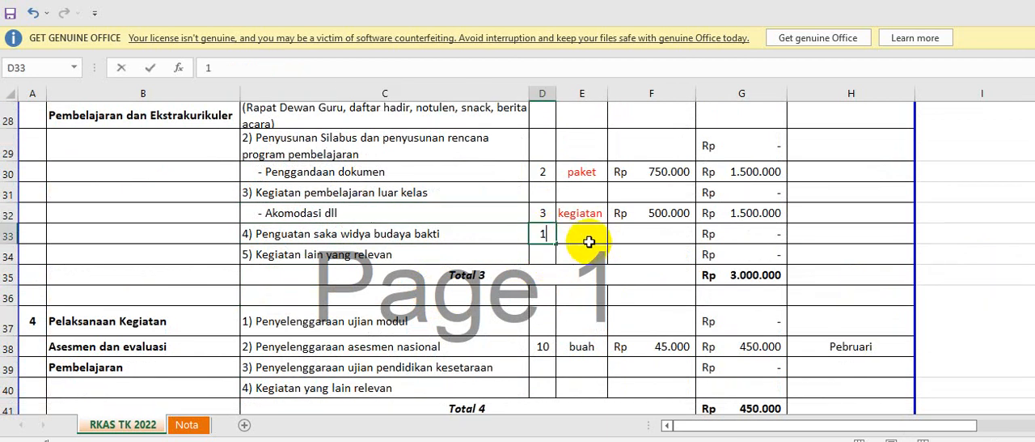
{"action": "left_click", "coordinate": [586, 233]}
{"action": "left_click", "coordinate": [577, 213]}
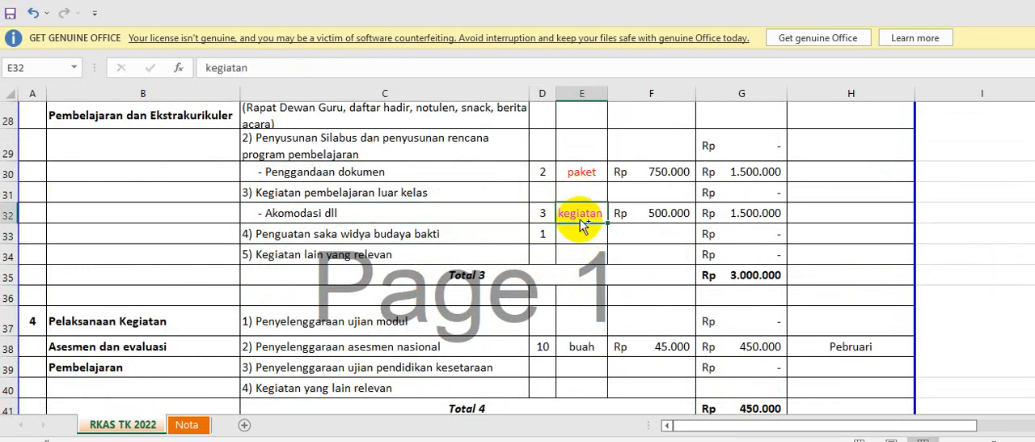
{"action": "left_click_drag", "start_coordinate": [581, 225], "coordinate": [596, 233]}
{"action": "left_click", "coordinate": [659, 229]}
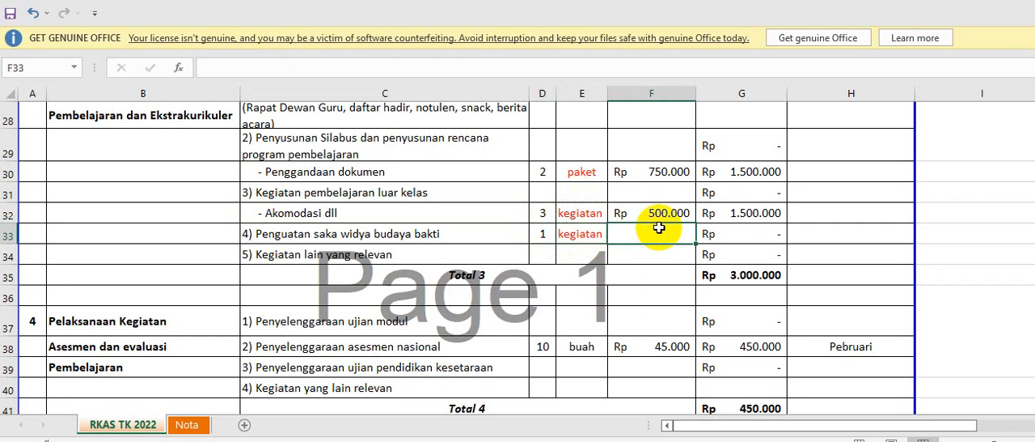
{"action": "type", "text": "200000"}
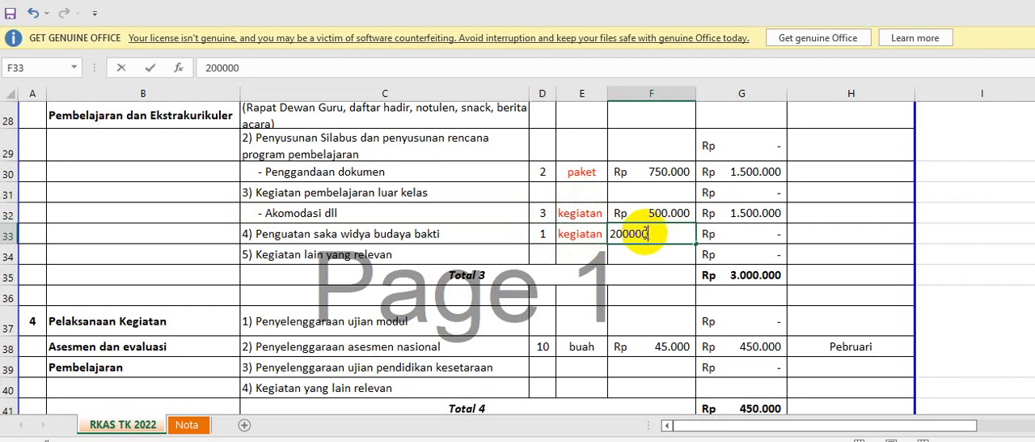
{"action": "key", "text": "Return"}
{"action": "scroll", "coordinate": [674, 265], "scroll_direction": "down", "scroll_amount": 2}
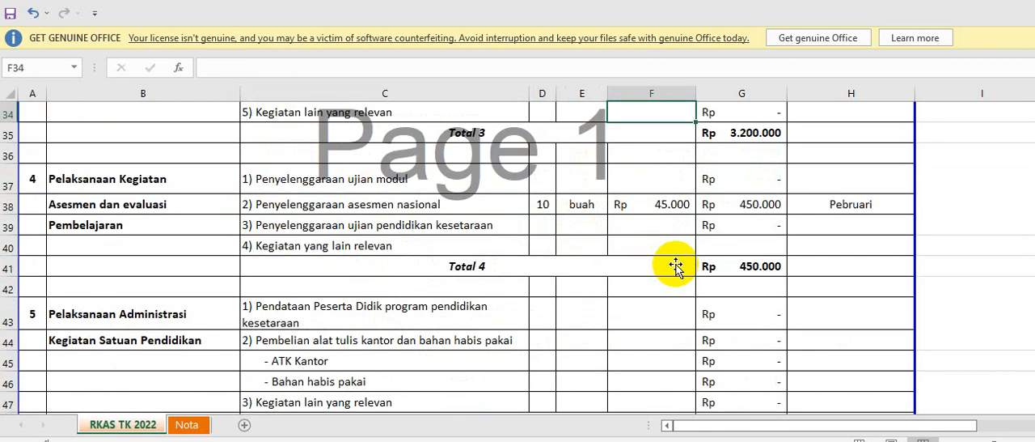
{"action": "scroll", "coordinate": [675, 263], "scroll_direction": "up", "scroll_amount": 2}
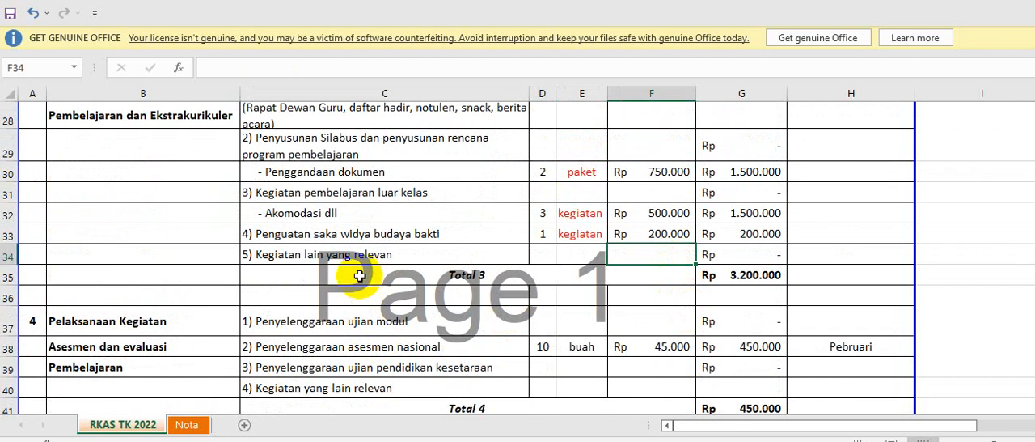
{"action": "left_click", "coordinate": [455, 253]}
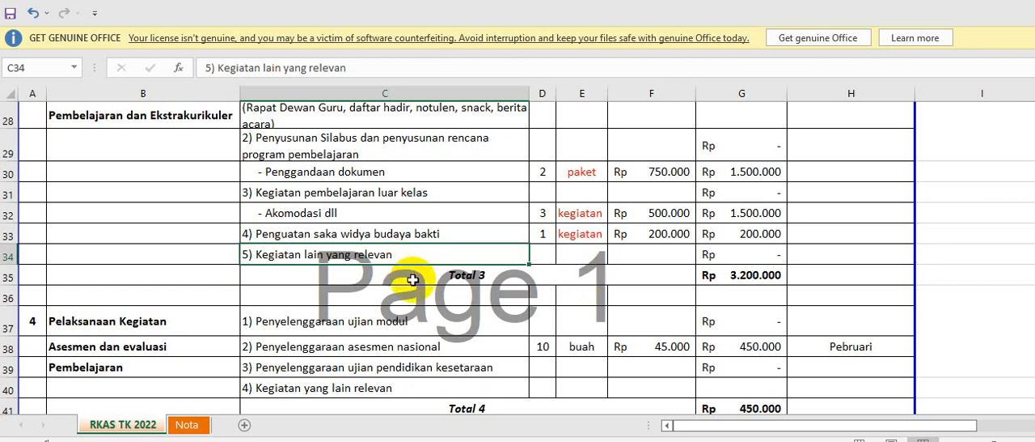
{"action": "scroll", "coordinate": [413, 279], "scroll_direction": "up", "scroll_amount": 1}
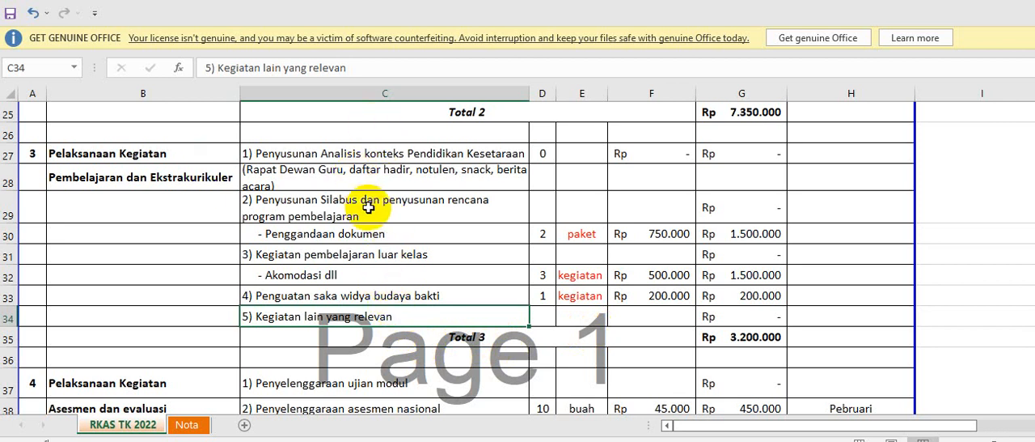
Change the unit of "2) Penyelenggaraan asesmen nasional" in section 4 to "paket".
{"action": "scroll", "coordinate": [370, 202], "scroll_direction": "down", "scroll_amount": 2}
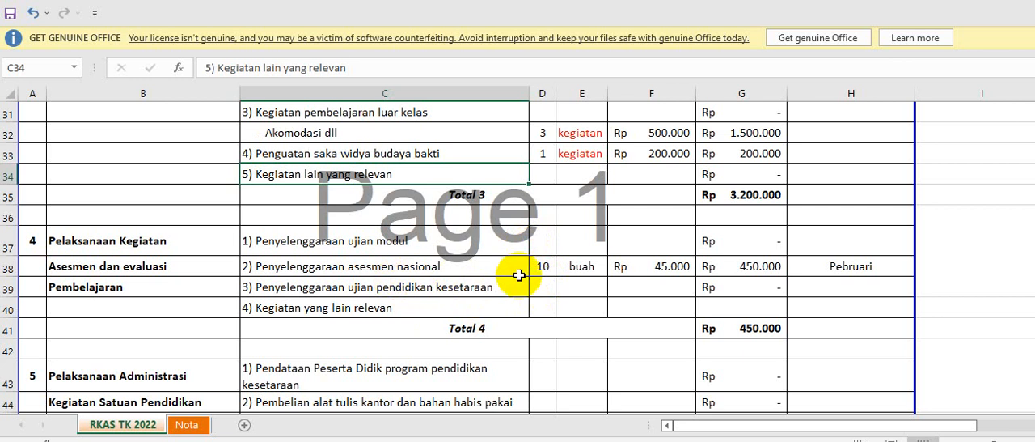
{"action": "left_click", "coordinate": [570, 269]}
{"action": "type", "text": "paket"}
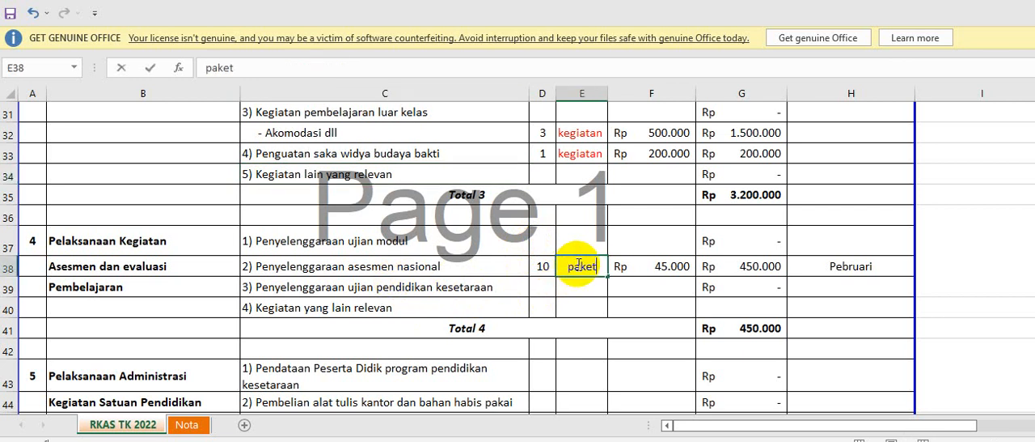
{"action": "key", "text": "Return"}
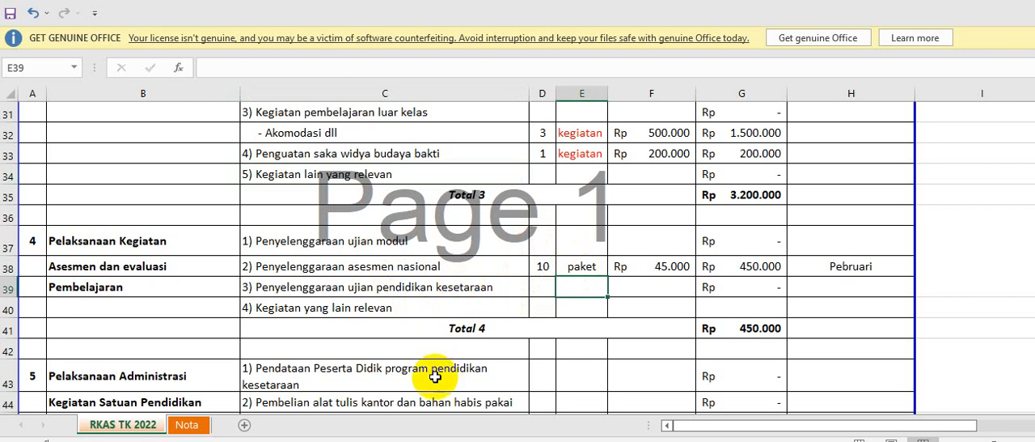
Go to section 5 and select the empty unit cell of the "ATK Kantor" row.
{"action": "scroll", "coordinate": [453, 376], "scroll_direction": "down", "scroll_amount": 1}
{"action": "scroll", "coordinate": [202, 336], "scroll_direction": "down", "scroll_amount": 2}
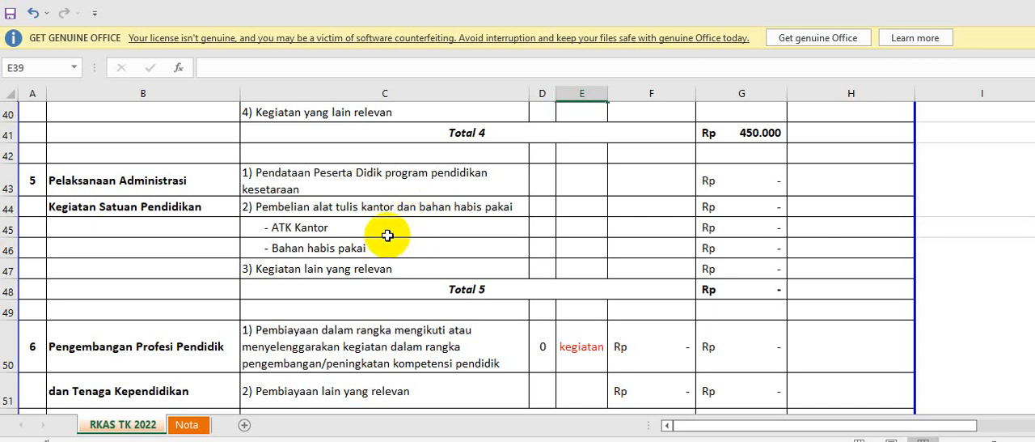
{"action": "left_click", "coordinate": [425, 229]}
{"action": "left_click", "coordinate": [587, 229]}
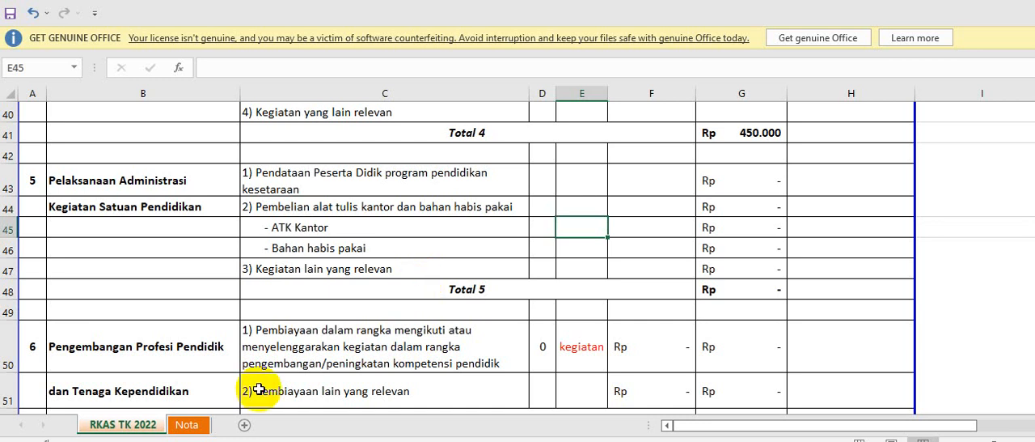
Consult the "Rincian ATK Lembaga TK" list on the Nota sheet, and set the "ATK Kantor" row's volume to 1 and unit to "paket".
{"action": "left_click", "coordinate": [188, 426]}
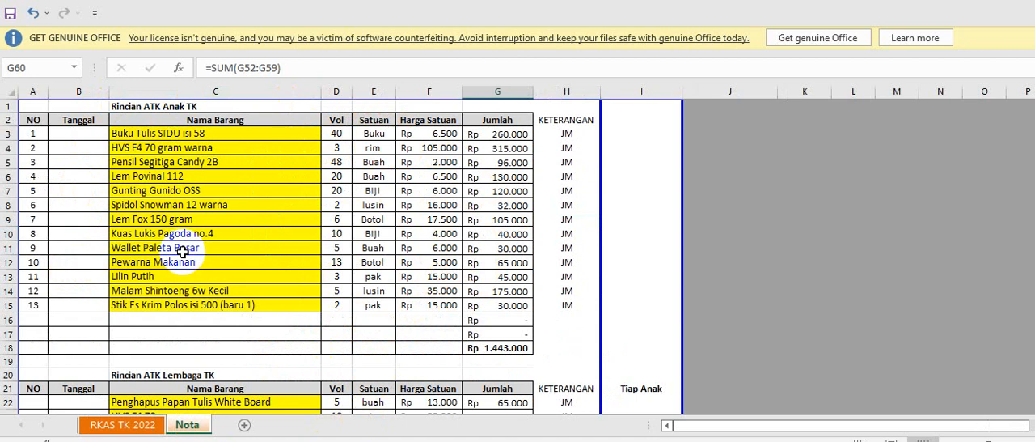
{"action": "scroll", "coordinate": [183, 252], "scroll_direction": "down", "scroll_amount": 5}
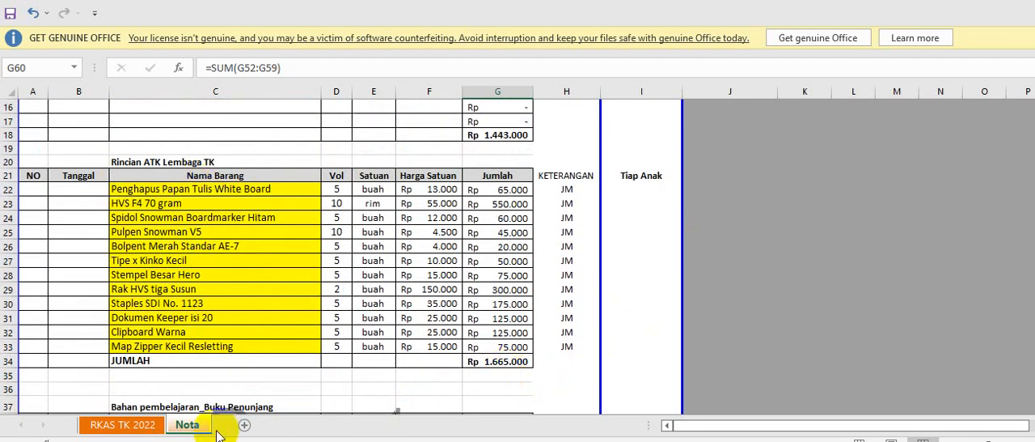
{"action": "left_click", "coordinate": [144, 424]}
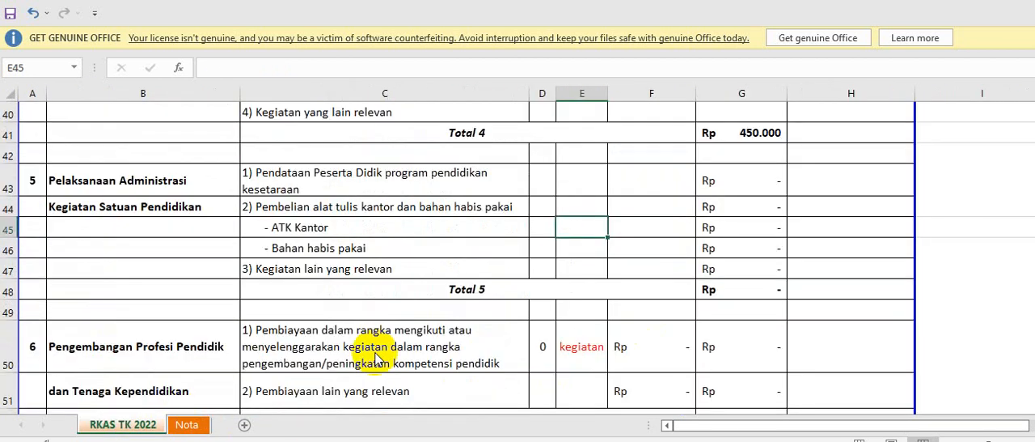
{"action": "left_click", "coordinate": [547, 229]}
{"action": "type", "text": "1"}
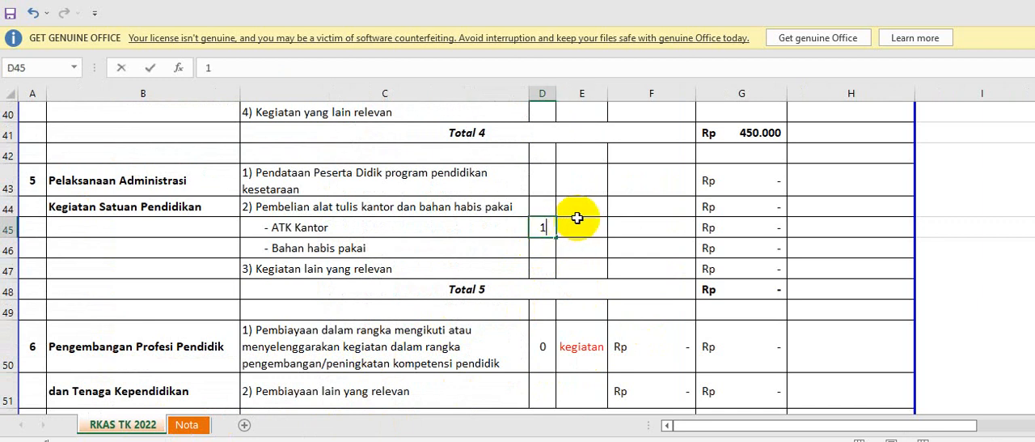
{"action": "left_click", "coordinate": [573, 230]}
{"action": "type", "text": "paket"}
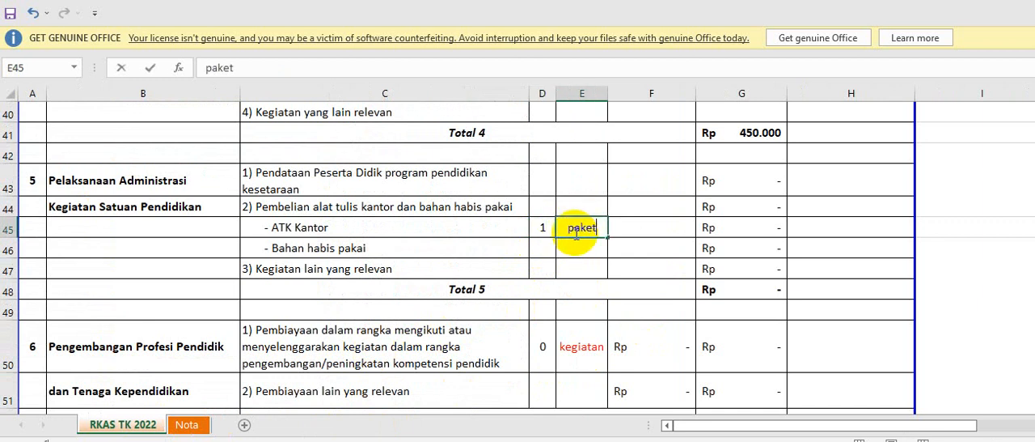
{"action": "key", "text": "Tab"}
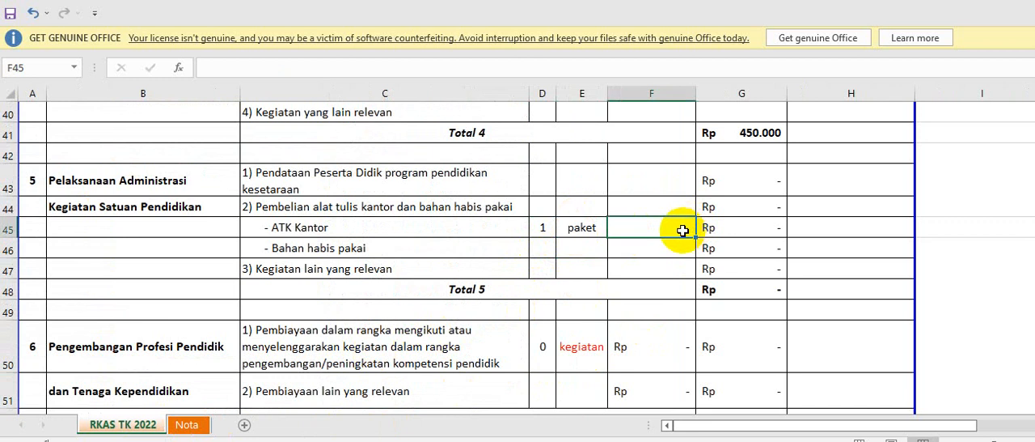
Link the "ATK Kantor" unit price to the JUMLAH total of "Rincian ATK Lembaga TK" in cell G34 of the Nota sheet.
{"action": "type", "text": "="}
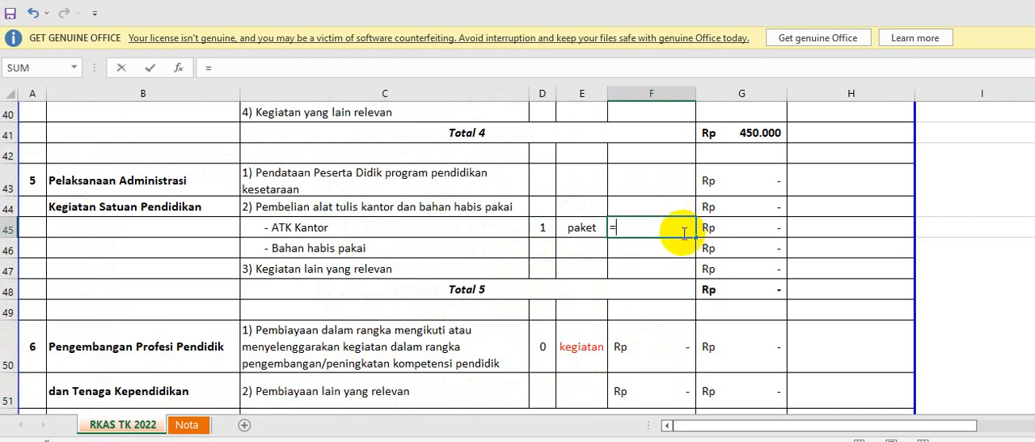
{"action": "left_click", "coordinate": [184, 426]}
{"action": "left_click", "coordinate": [497, 361]}
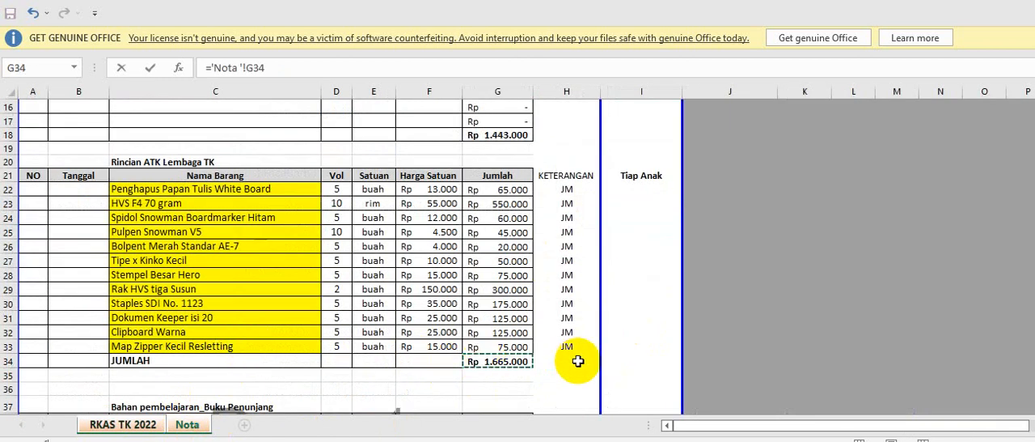
{"action": "key", "text": "Return"}
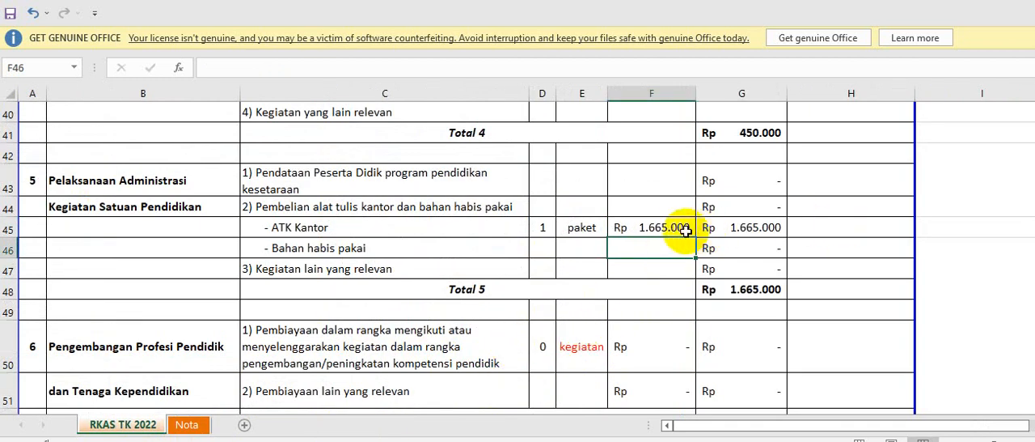
Review the "Rincian ATK Lembaga TK" items on the Nota sheet and return to the volume cell of "Bahan habis pakai".
{"action": "left_click", "coordinate": [192, 427]}
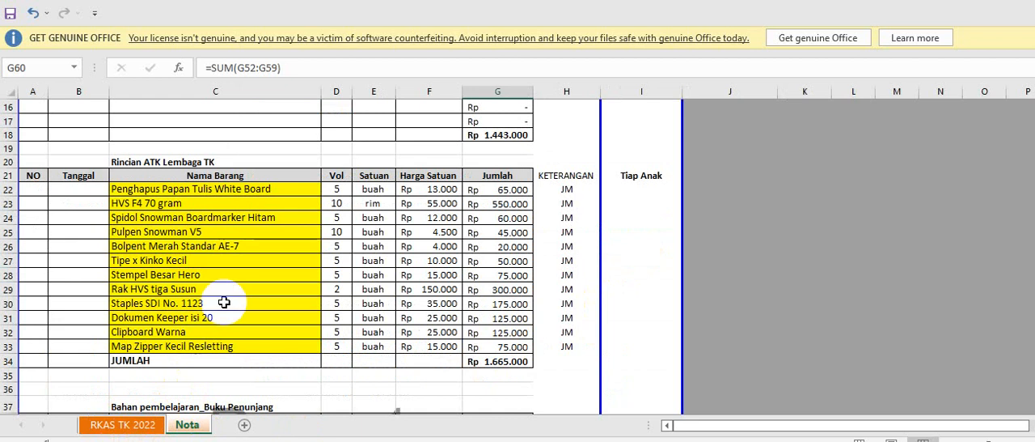
{"action": "left_click", "coordinate": [139, 425]}
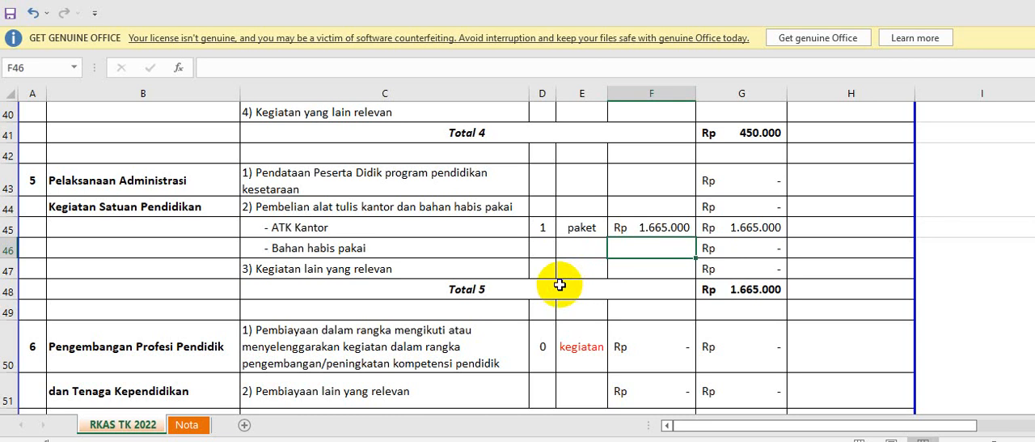
{"action": "left_click", "coordinate": [542, 257]}
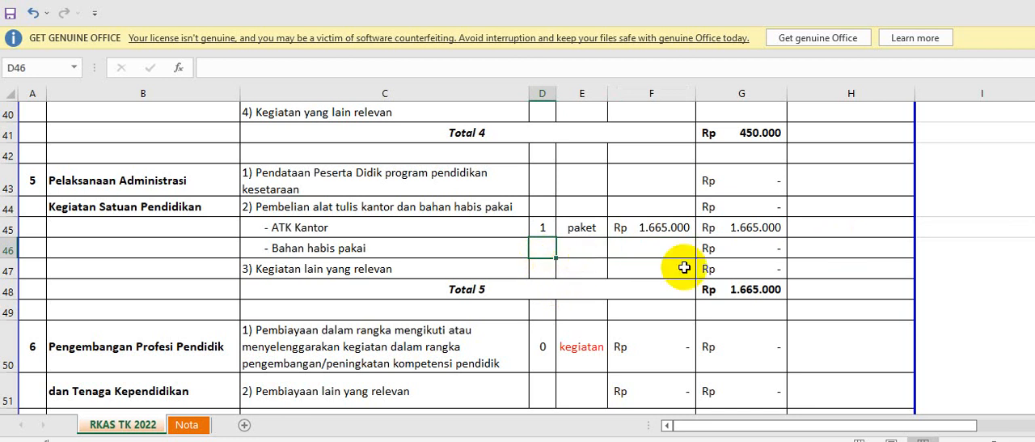
Insert an empty row below item 1) of section 6 and reduce the new row's height.
{"action": "scroll", "coordinate": [663, 268], "scroll_direction": "down", "scroll_amount": 2}
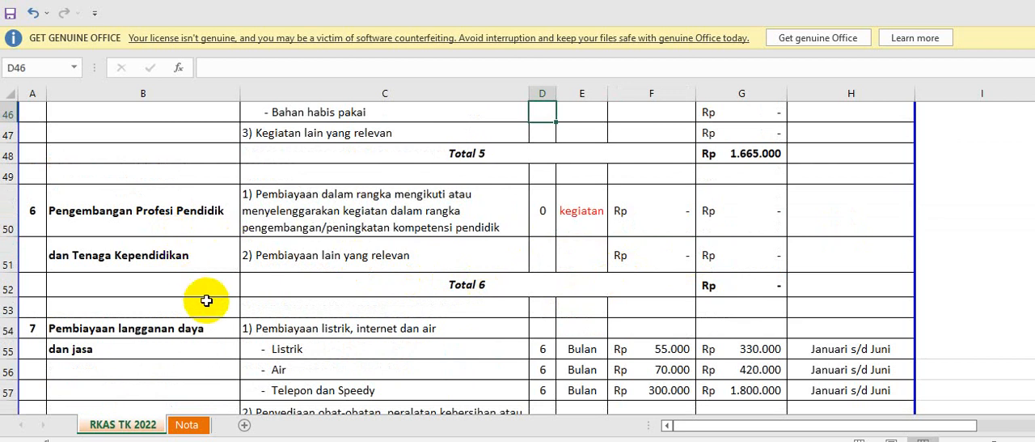
{"action": "left_click", "coordinate": [301, 225]}
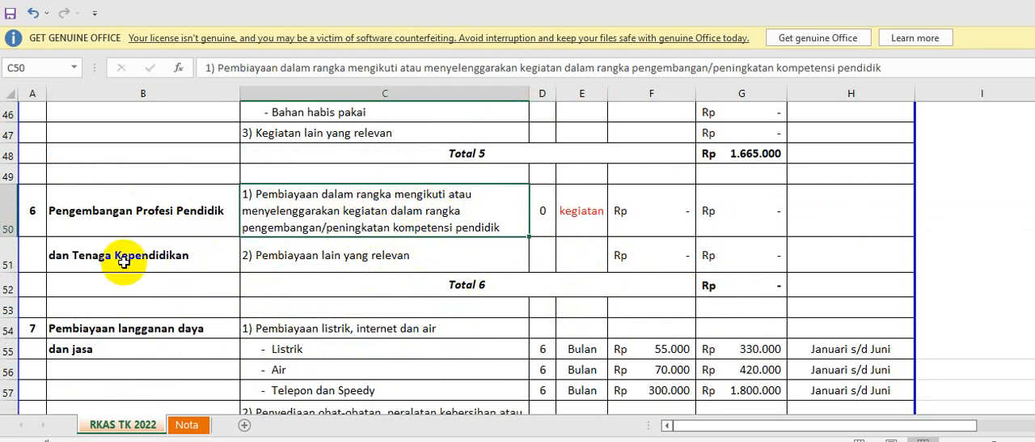
{"action": "left_click", "coordinate": [10, 257]}
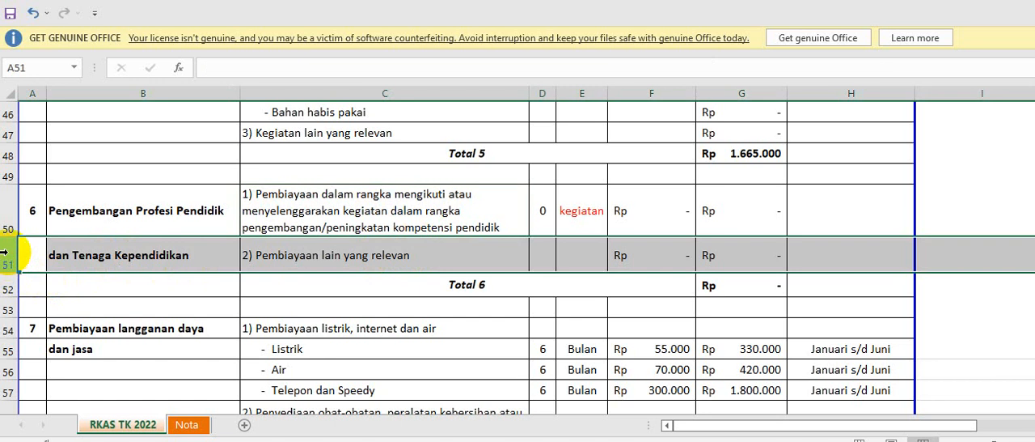
{"action": "right_click", "coordinate": [11, 257]}
{"action": "left_click", "coordinate": [133, 29]}
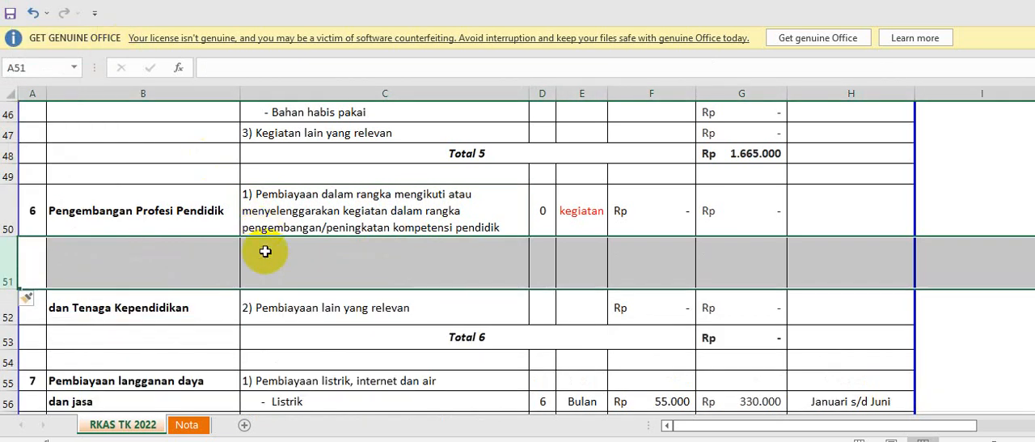
{"action": "left_click_drag", "start_coordinate": [14, 289], "coordinate": [11, 263]}
Copy the whole "Bahan habis pakai" row from section 5 into the empty row 51 in section 6.
{"action": "scroll", "coordinate": [236, 311], "scroll_direction": "up", "scroll_amount": 1}
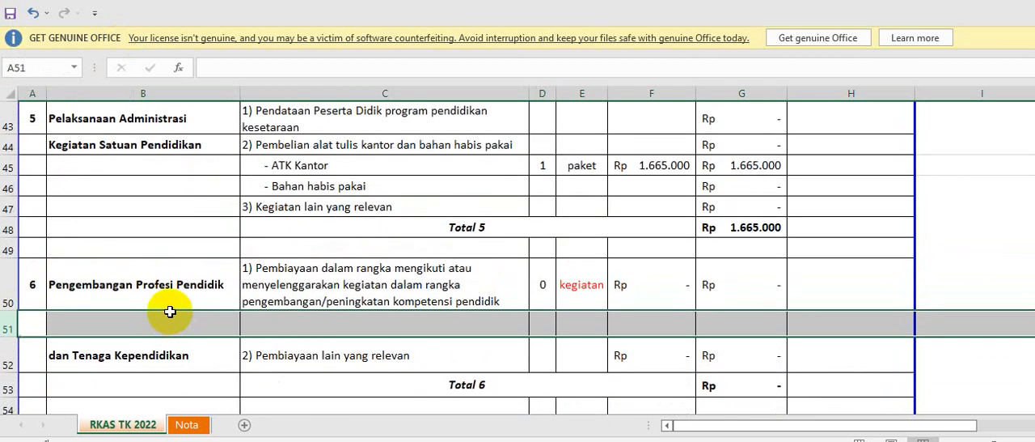
{"action": "left_click", "coordinate": [10, 184]}
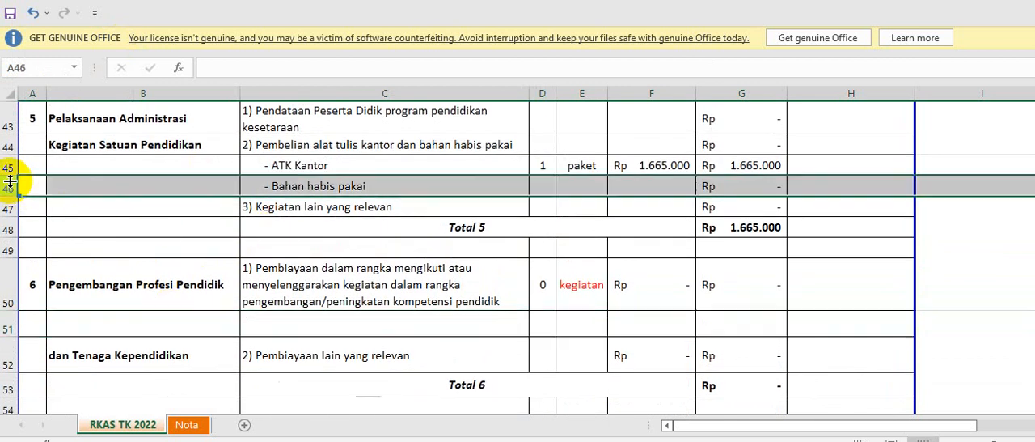
{"action": "key", "text": "ctrl+c"}
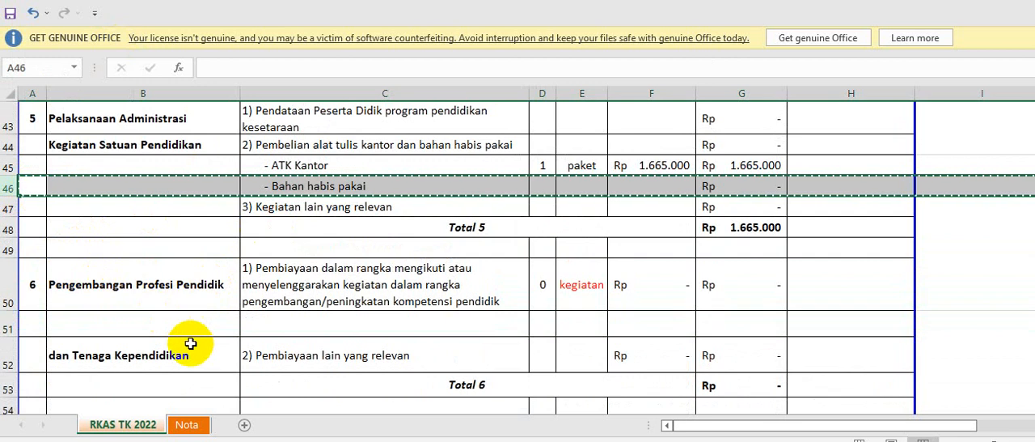
{"action": "left_click", "coordinate": [10, 325]}
{"action": "key", "text": "ctrl+v"}
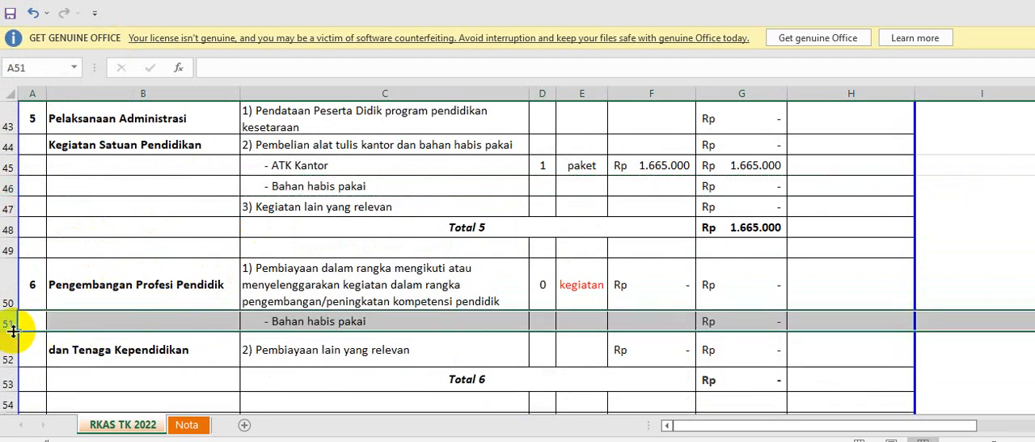
Change the copied row's description in section 6 to "- Seminar dll", keeping its dash and indentation.
{"action": "left_click", "coordinate": [311, 328]}
{"action": "left_click", "coordinate": [328, 70]}
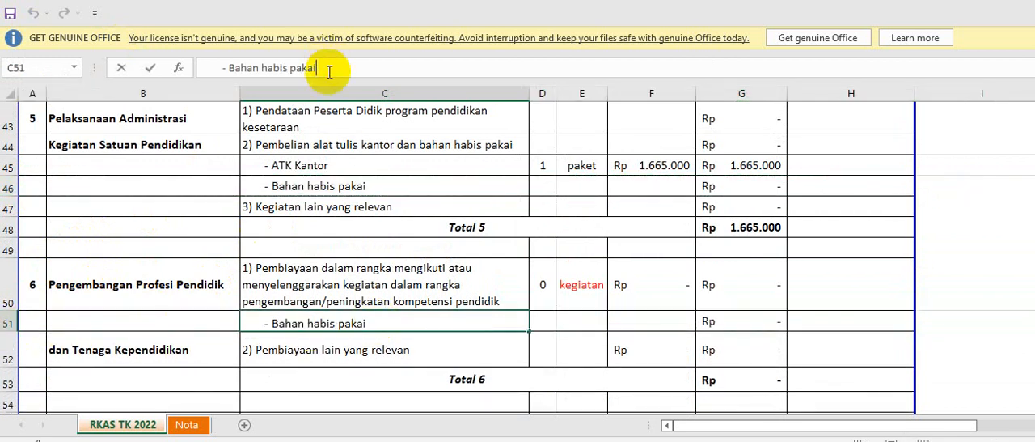
{"action": "key", "text": "BackSpace"}
{"action": "key", "text": "BackSpace"}
{"action": "key", "text": "BackSpace"}
{"action": "key", "text": "BackSpace"}
{"action": "key", "text": "BackSpace"}
{"action": "key", "text": "BackSpace"}
{"action": "key", "text": "BackSpace"}
{"action": "key", "text": "BackSpace"}
{"action": "key", "text": "BackSpace"}
{"action": "key", "text": "BackSpace"}
{"action": "key", "text": "BackSpace"}
{"action": "key", "text": "BackSpace"}
{"action": "key", "text": "BackSpace"}
{"action": "key", "text": "BackSpace"}
{"action": "key", "text": "BackSpace"}
{"action": "key", "text": "BackSpace"}
{"action": "key", "text": "BackSpace"}
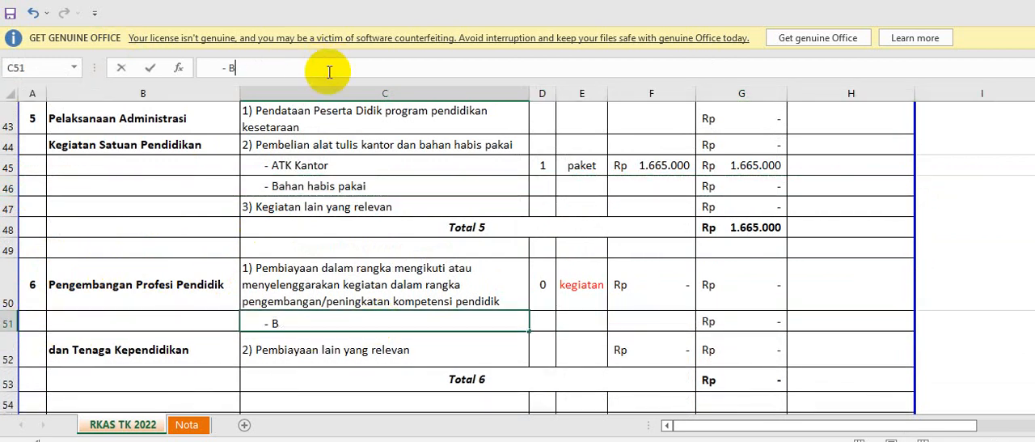
{"action": "type", "text": "Seminar dll"}
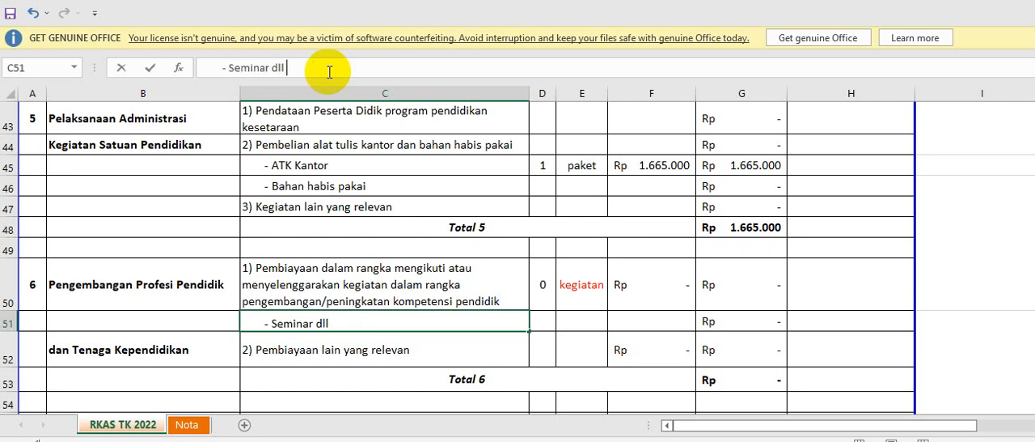
{"action": "key", "text": "Return"}
Set the "Seminar dll" row's unit to "guru" and its volume to 5.
{"action": "key", "text": "Up"}
{"action": "key", "text": "Right"}
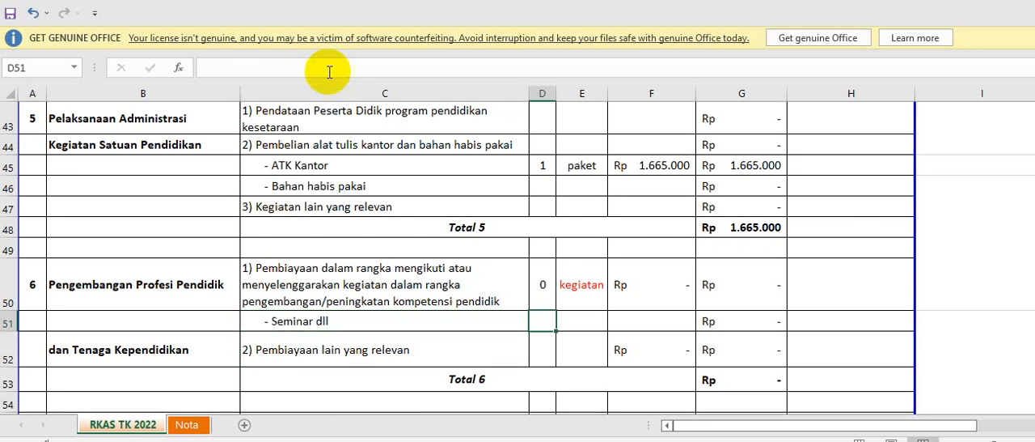
{"action": "type", "text": "1"}
{"action": "key", "text": "Right"}
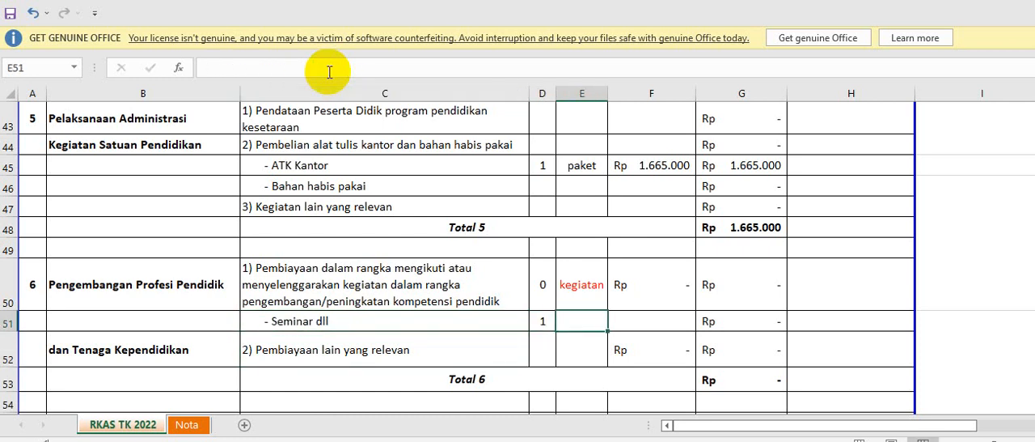
{"action": "type", "text": "guru"}
{"action": "key", "text": "Right"}
{"action": "key", "text": "Left"}
{"action": "key", "text": "Left"}
{"action": "type", "text": "5"}
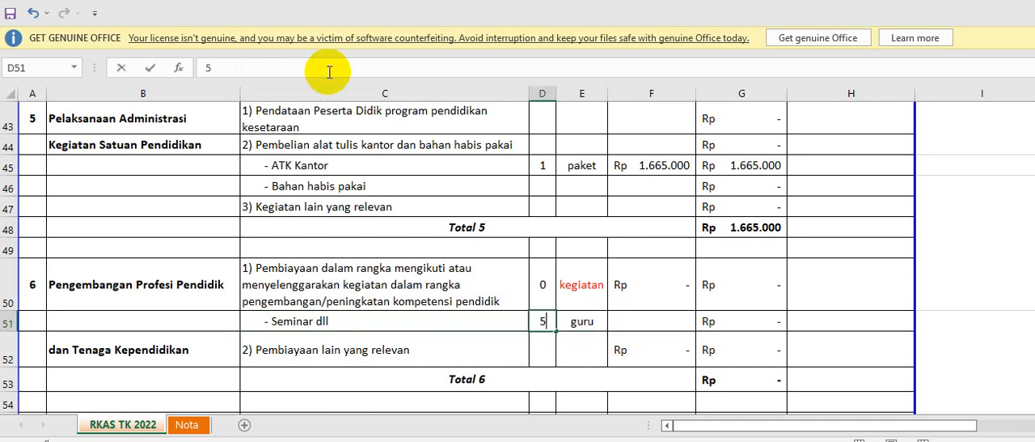
Set the unit price of the "Seminar dll" row to 250000.
{"action": "key", "text": "Right"}
{"action": "key", "text": "Right"}
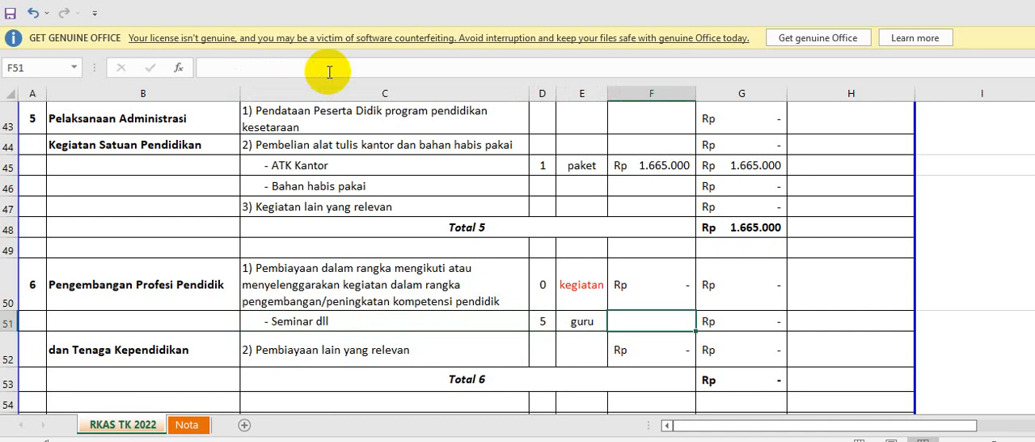
{"action": "type", "text": "250000"}
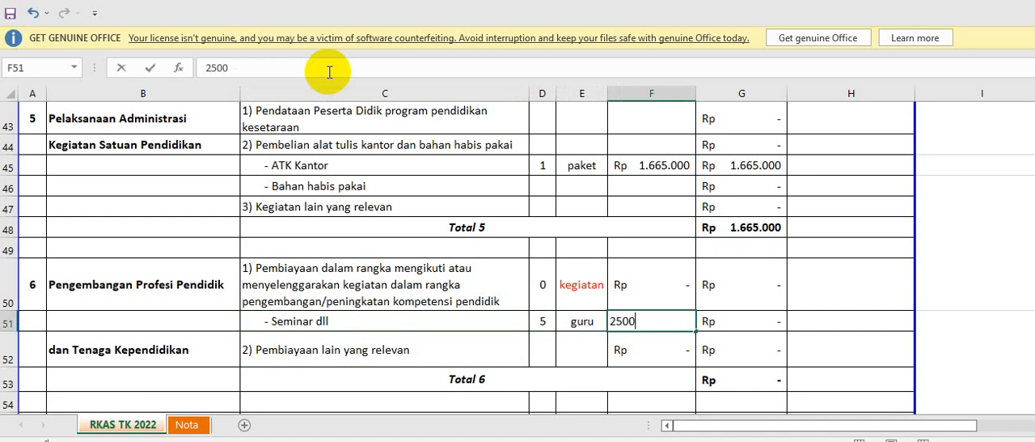
{"action": "key", "text": "ctrl+Return"}
{"action": "key", "text": "Down"}
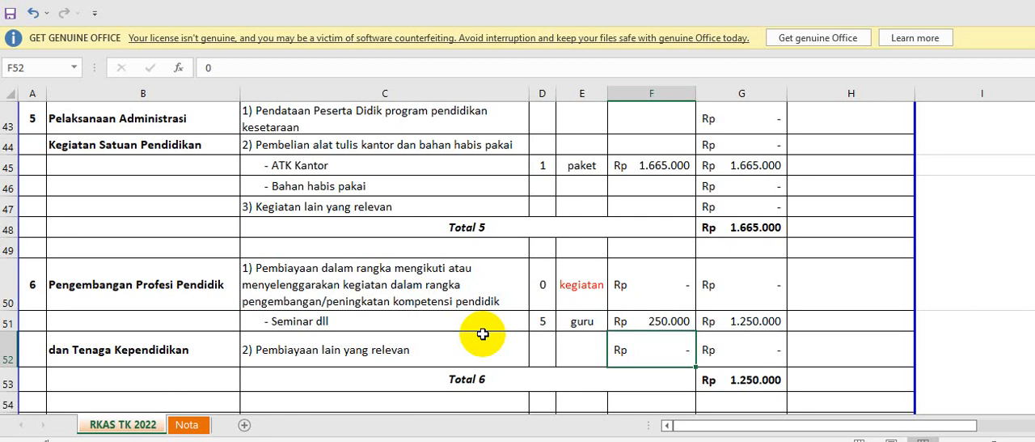
Look over the Listrik and Air rows of section 7 and enter "Januari" in cell J55, outside the budget table.
{"action": "scroll", "coordinate": [483, 334], "scroll_direction": "down", "scroll_amount": 1}
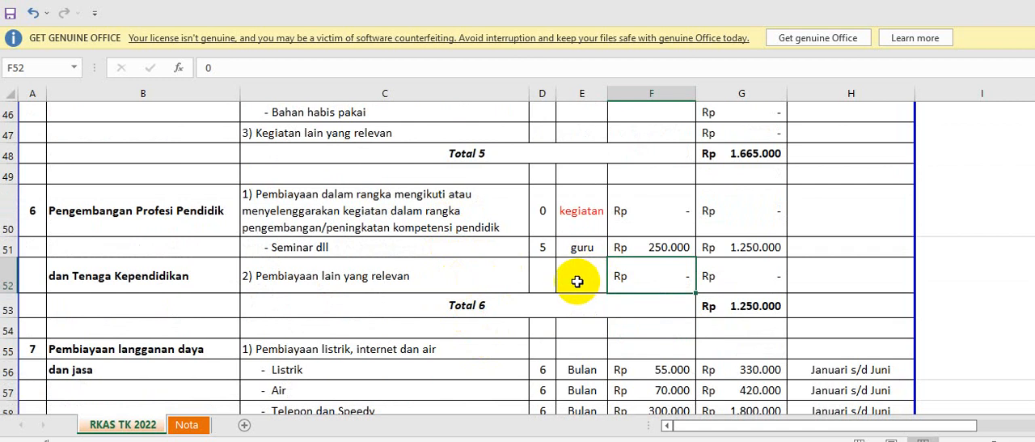
{"action": "scroll", "coordinate": [577, 280], "scroll_direction": "down", "scroll_amount": 2}
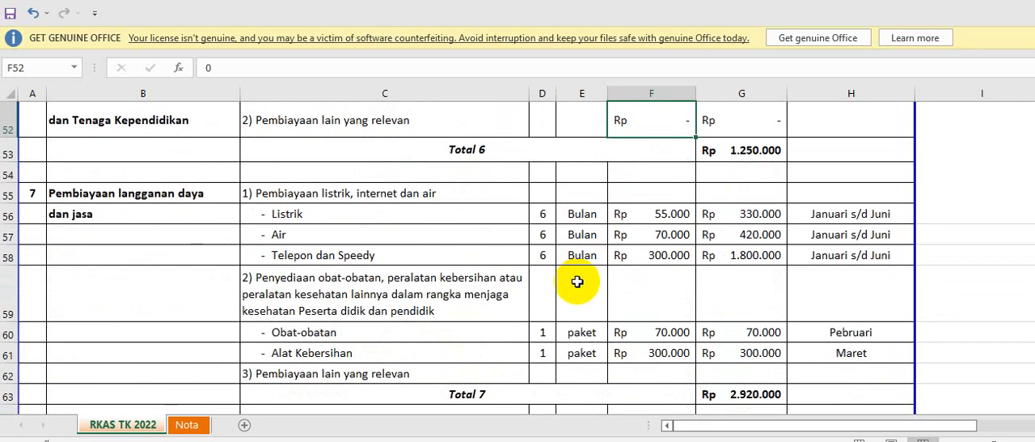
{"action": "left_click", "coordinate": [303, 218]}
{"action": "left_click", "coordinate": [306, 235]}
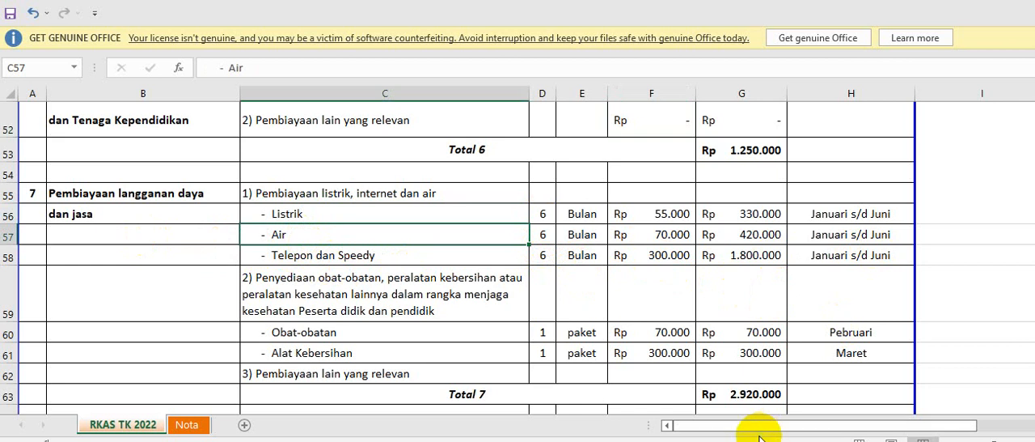
{"action": "left_click_drag", "start_coordinate": [763, 428], "coordinate": [817, 424]}
{"action": "left_click", "coordinate": [854, 203]}
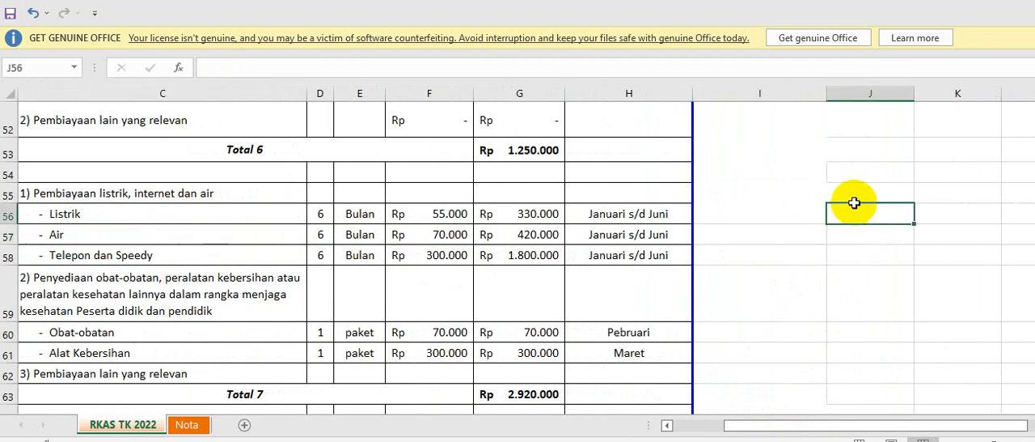
{"action": "left_click", "coordinate": [865, 191]}
{"action": "type", "text": "Januari"}
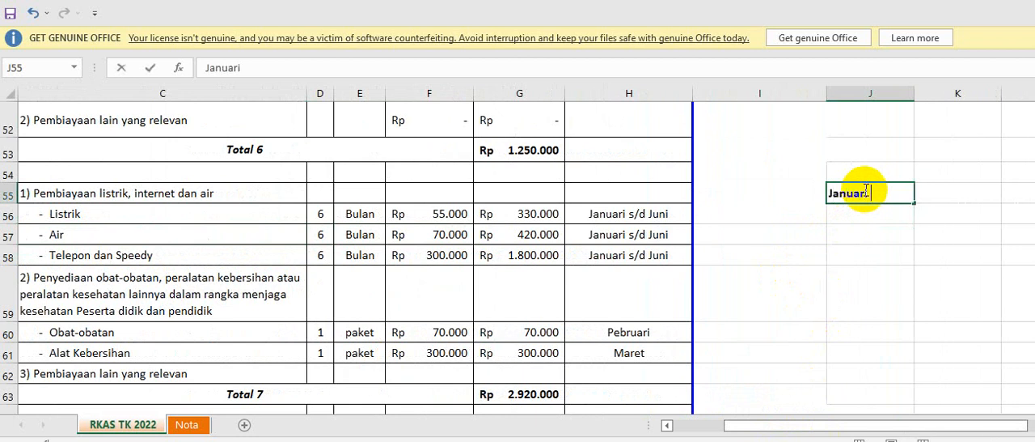
{"action": "key", "text": "Return"}
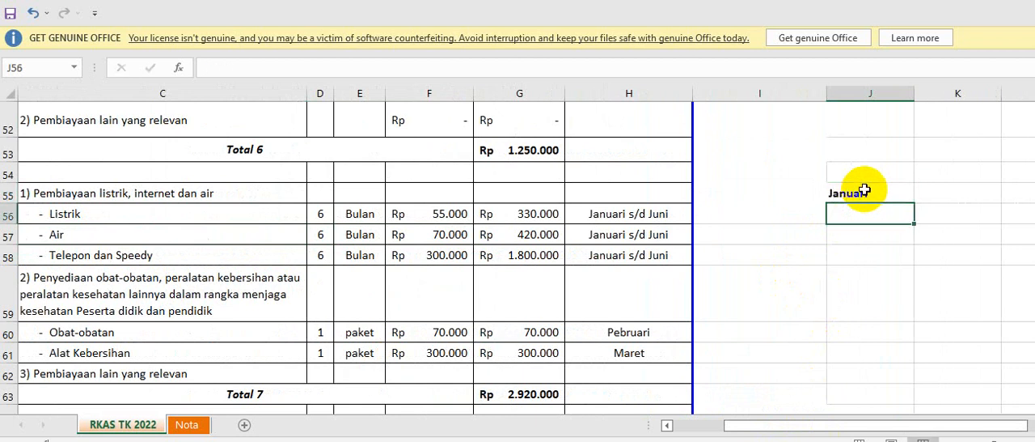
Enter 35000 in cell J56, under the Januari heading outside the budget table.
{"action": "type", "text": "35000"}
{"action": "key", "text": "Return"}
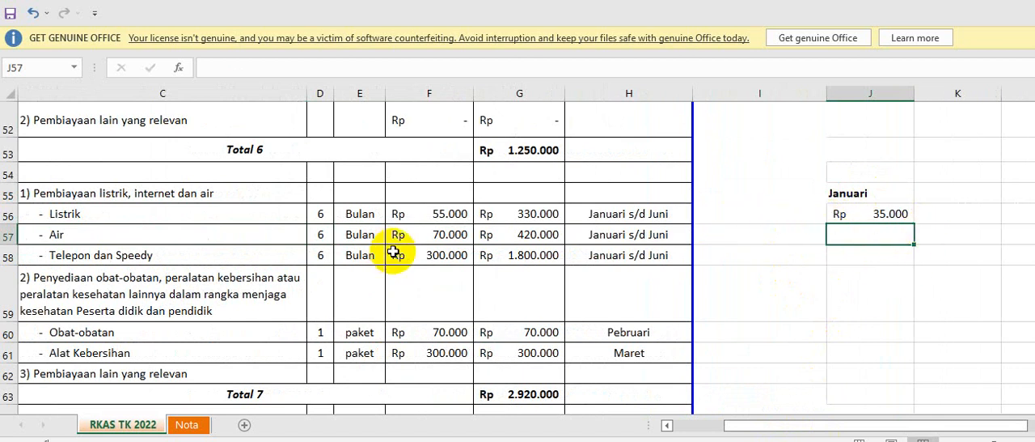
Review section 7's utility unit prices, its total formula and the Obat-obatan and Alat Kebersihan item rows.
{"action": "left_click_drag", "start_coordinate": [733, 431], "coordinate": [702, 432]}
{"action": "left_click", "coordinate": [614, 257]}
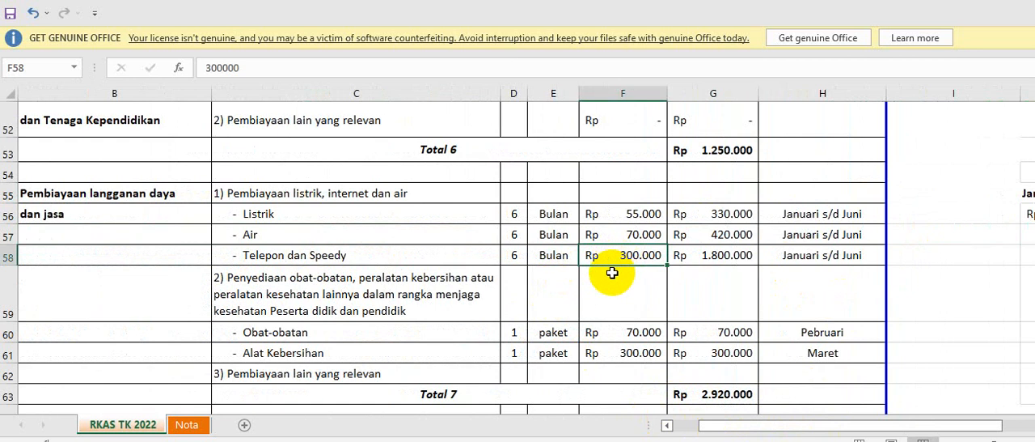
{"action": "left_click", "coordinate": [635, 236]}
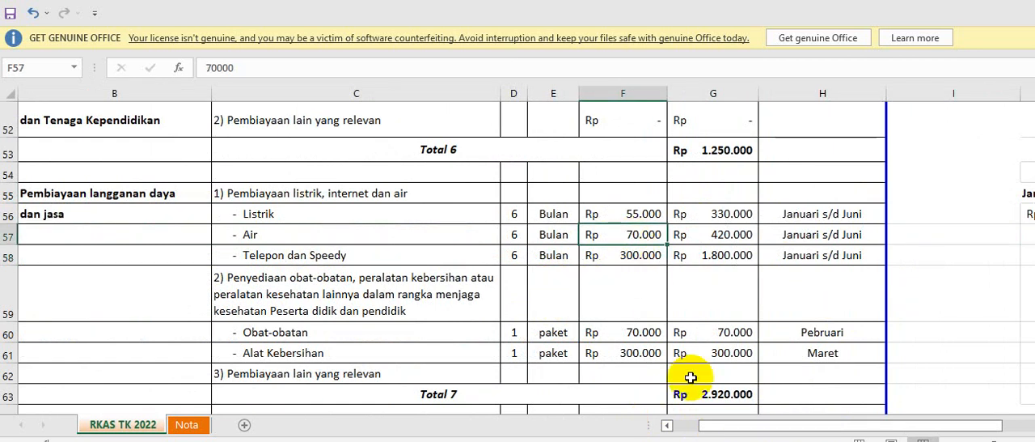
{"action": "left_click_drag", "start_coordinate": [720, 433], "coordinate": [741, 433]}
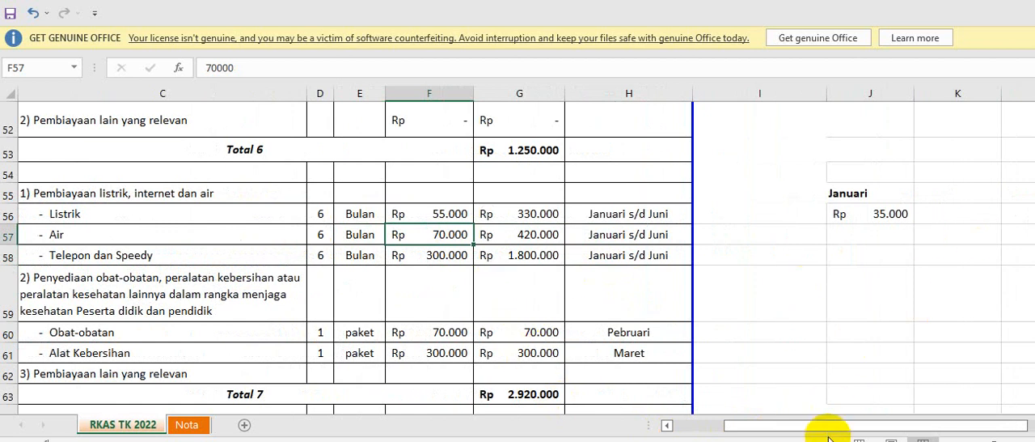
{"action": "left_click_drag", "start_coordinate": [828, 431], "coordinate": [799, 431]}
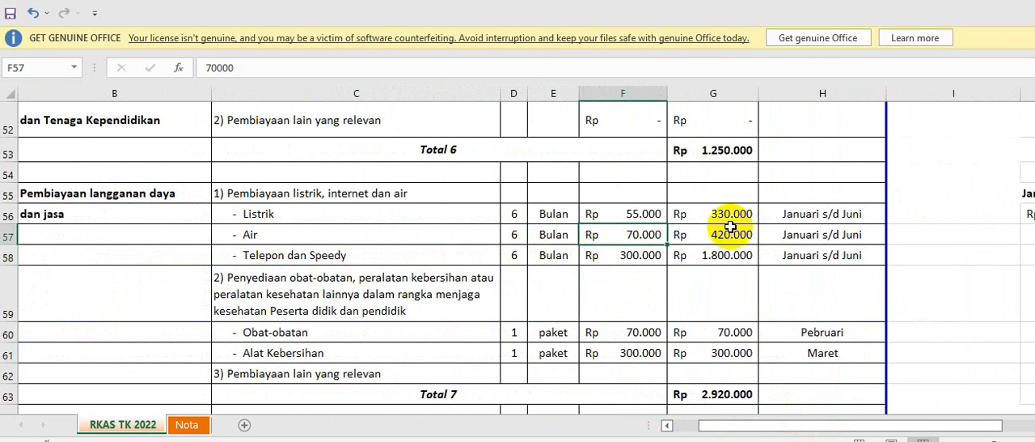
{"action": "scroll", "coordinate": [643, 246], "scroll_direction": "down", "scroll_amount": 3}
{"action": "scroll", "coordinate": [645, 246], "scroll_direction": "down", "scroll_amount": 1}
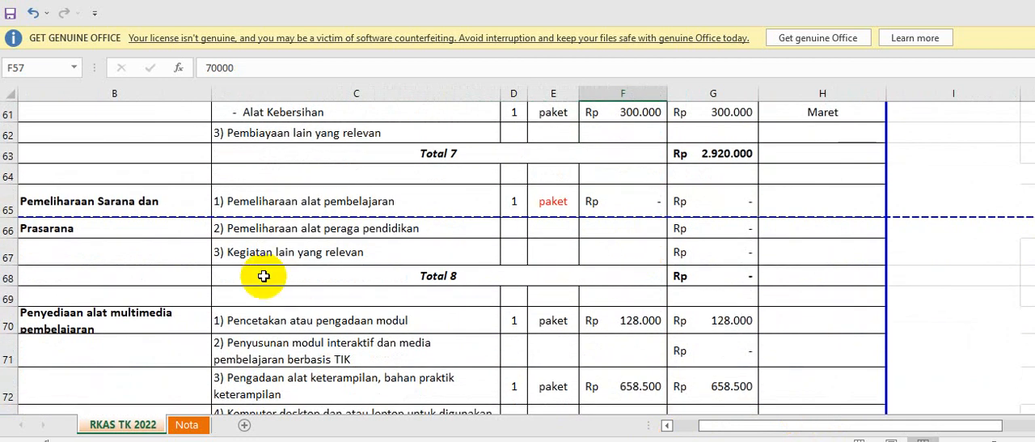
{"action": "scroll", "coordinate": [271, 252], "scroll_direction": "up", "scroll_amount": 3}
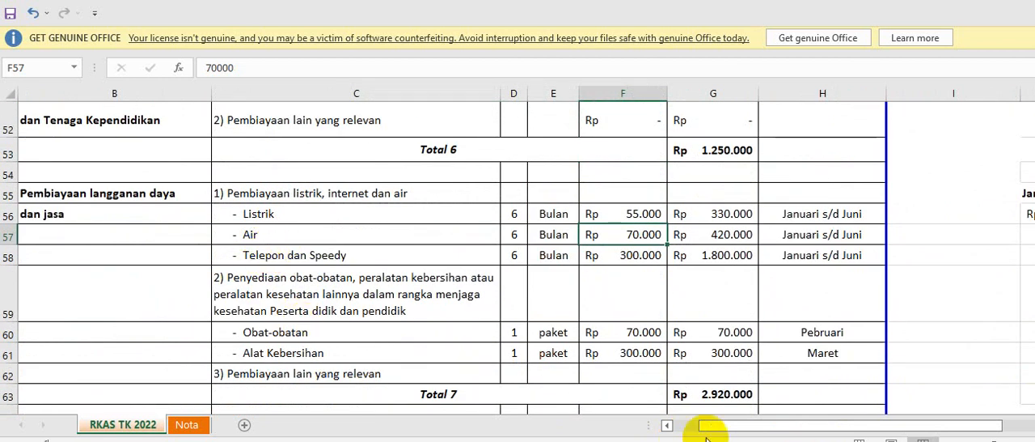
{"action": "left_click_drag", "start_coordinate": [711, 426], "coordinate": [682, 429]}
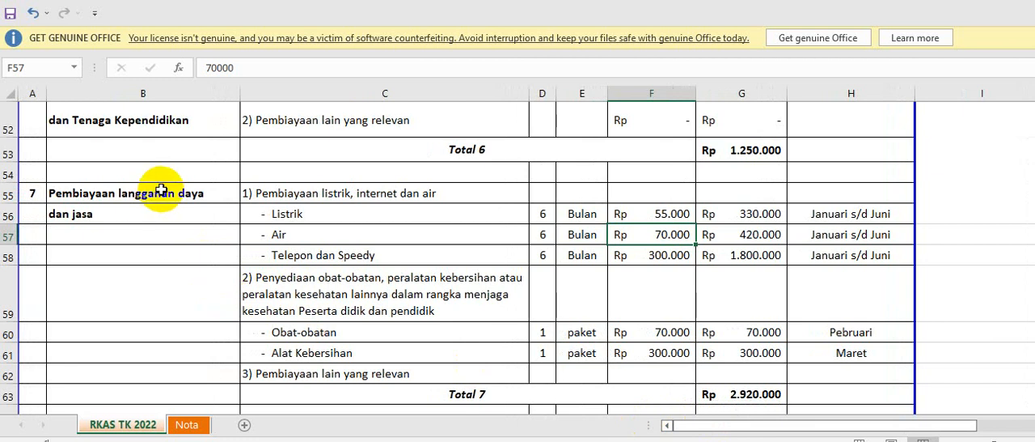
{"action": "left_click", "coordinate": [748, 395]}
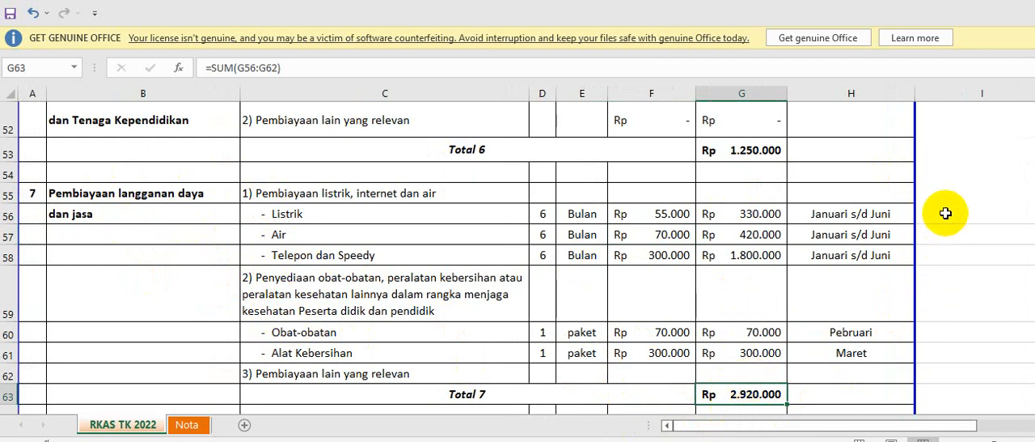
{"action": "left_click_drag", "start_coordinate": [944, 212], "coordinate": [958, 252]}
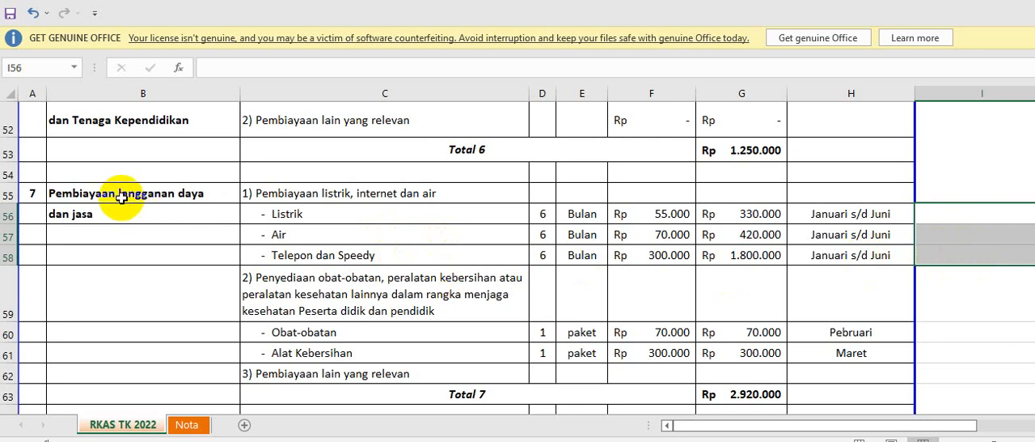
{"action": "left_click_drag", "start_coordinate": [121, 198], "coordinate": [116, 203]}
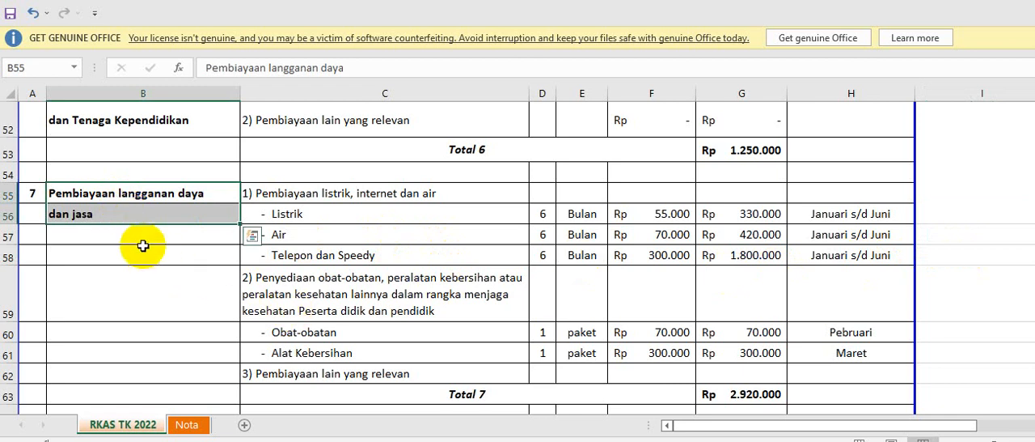
{"action": "left_click", "coordinate": [323, 332]}
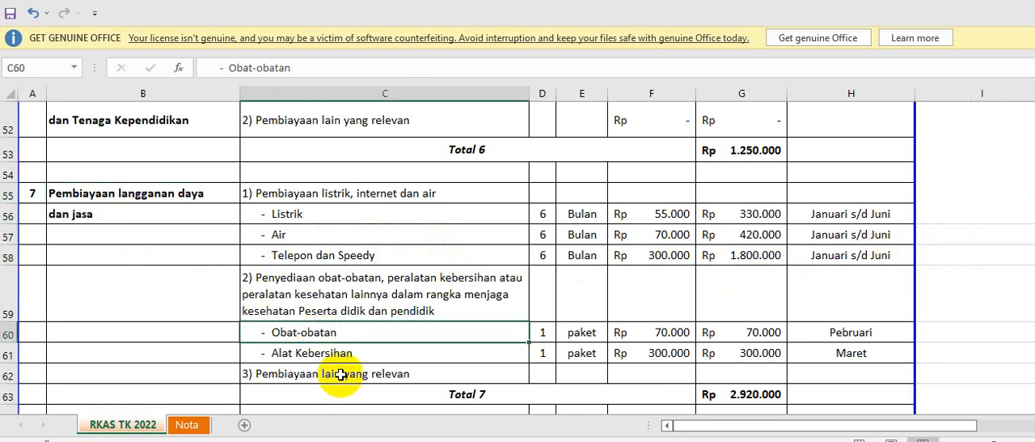
{"action": "left_click", "coordinate": [335, 356]}
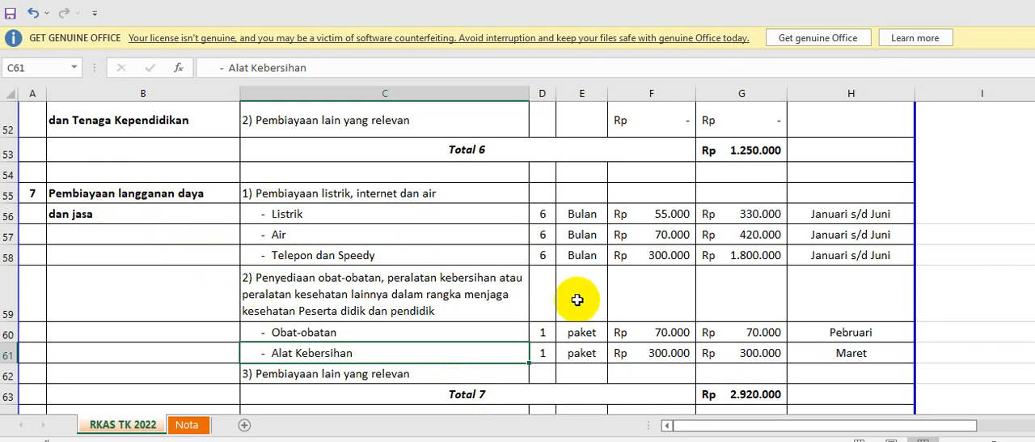
Link the Obat-obatan unit price in F60 to the Rincian DDTK TK total in cell G49 of the Nota sheet.
{"action": "left_click", "coordinate": [493, 330]}
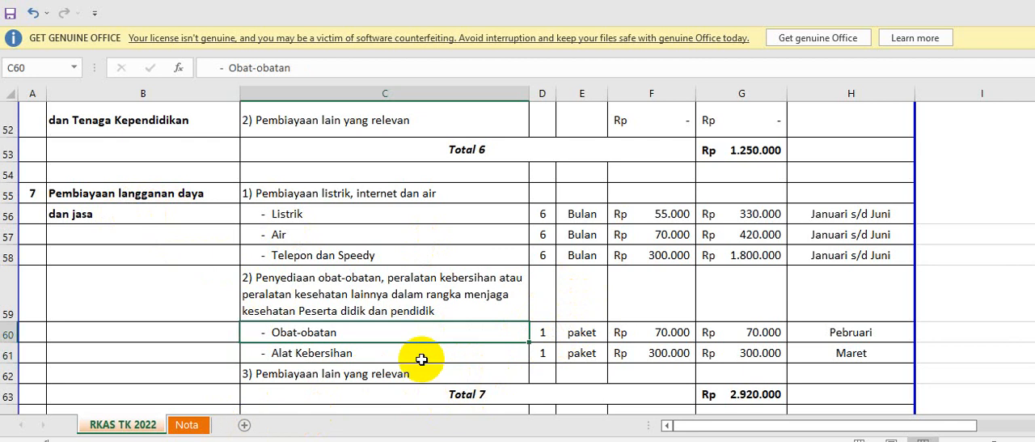
{"action": "left_click", "coordinate": [191, 425]}
{"action": "scroll", "coordinate": [261, 316], "scroll_direction": "down", "scroll_amount": 6}
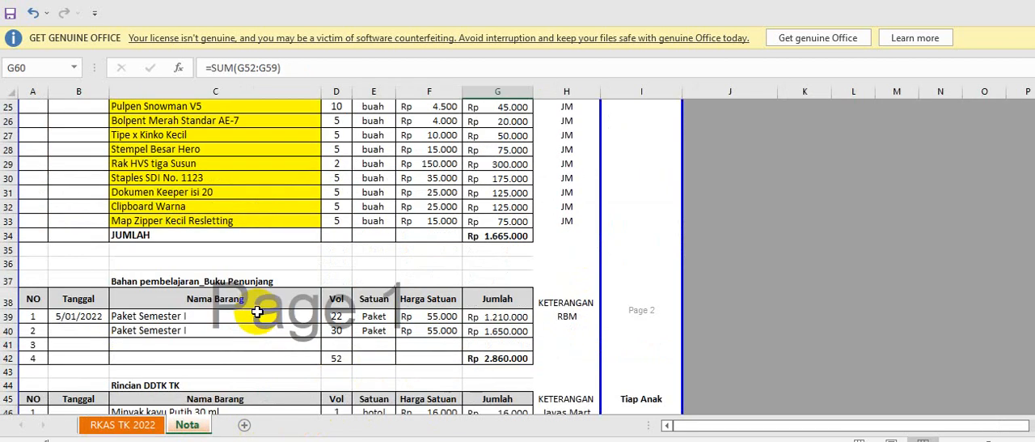
{"action": "scroll", "coordinate": [259, 311], "scroll_direction": "down", "scroll_amount": 3}
{"action": "scroll", "coordinate": [259, 302], "scroll_direction": "up", "scroll_amount": 1}
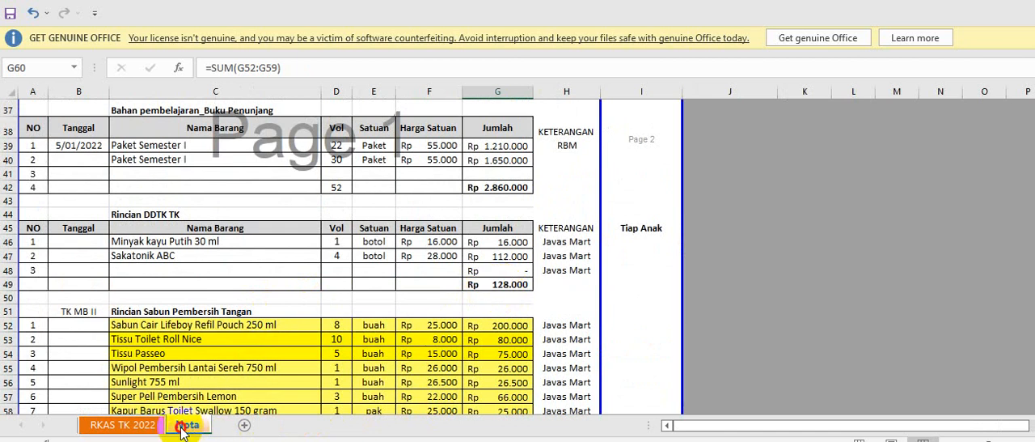
{"action": "left_click", "coordinate": [153, 427]}
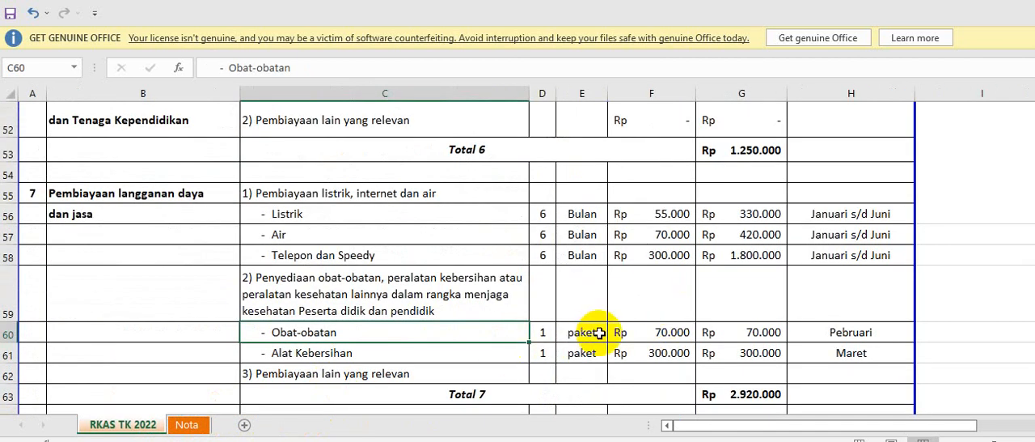
{"action": "left_click", "coordinate": [661, 332]}
{"action": "type", "text": "="}
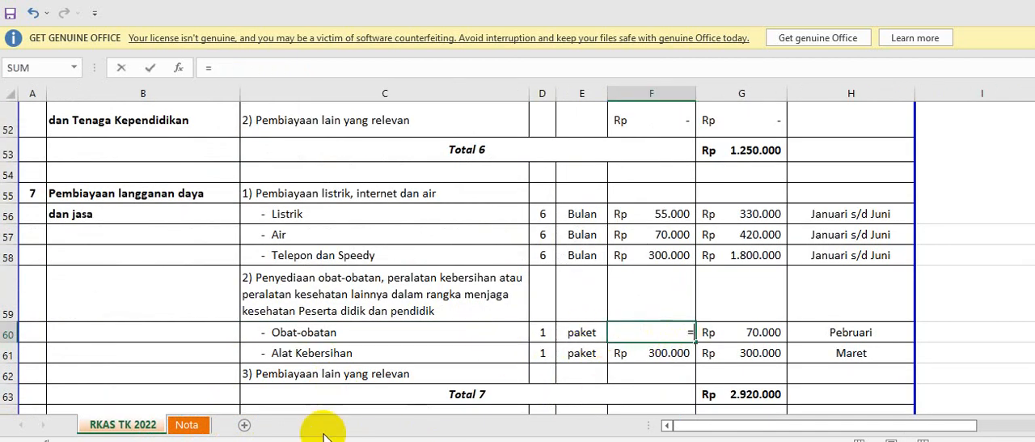
{"action": "left_click", "coordinate": [200, 426]}
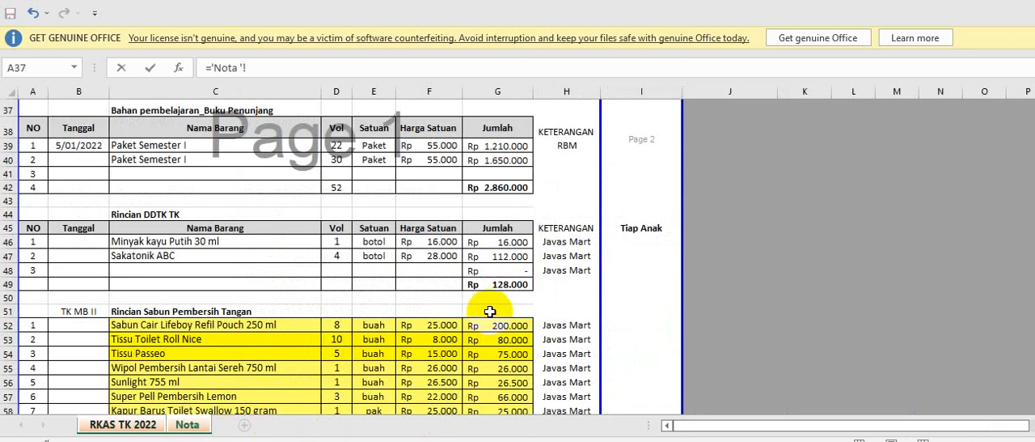
{"action": "left_click", "coordinate": [485, 284]}
{"action": "key", "text": "Return"}
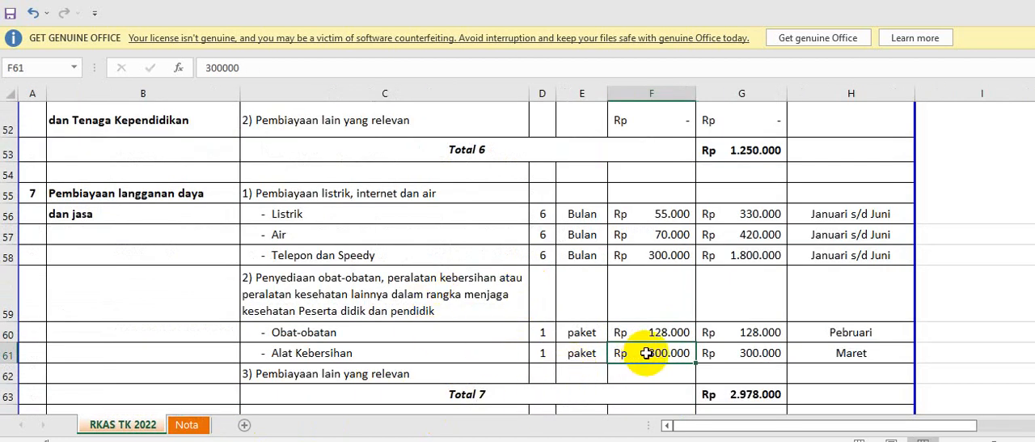
Link the Alat Kebersihan unit price in F61 to the Rincian Sabun Pembersih Tangan total in cell G60 of the Nota sheet.
{"action": "type", "text": "="}
{"action": "left_click", "coordinate": [187, 424]}
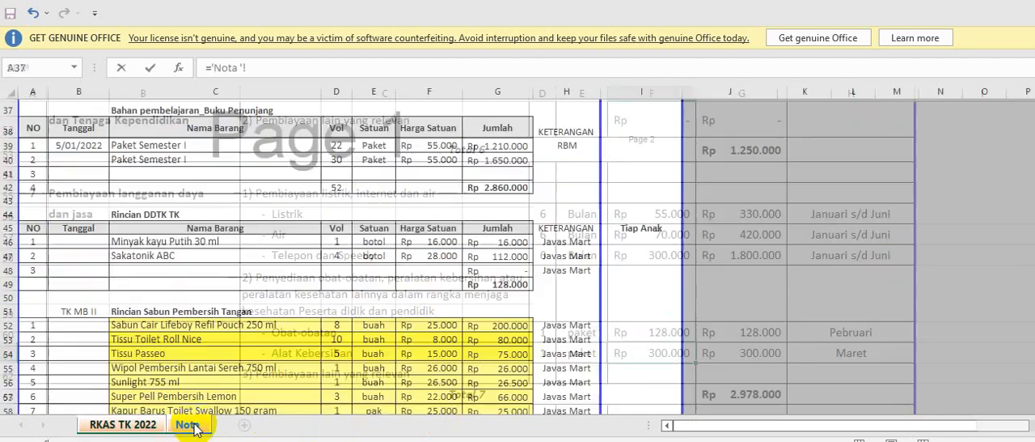
{"action": "scroll", "coordinate": [268, 380], "scroll_direction": "down", "scroll_amount": 3}
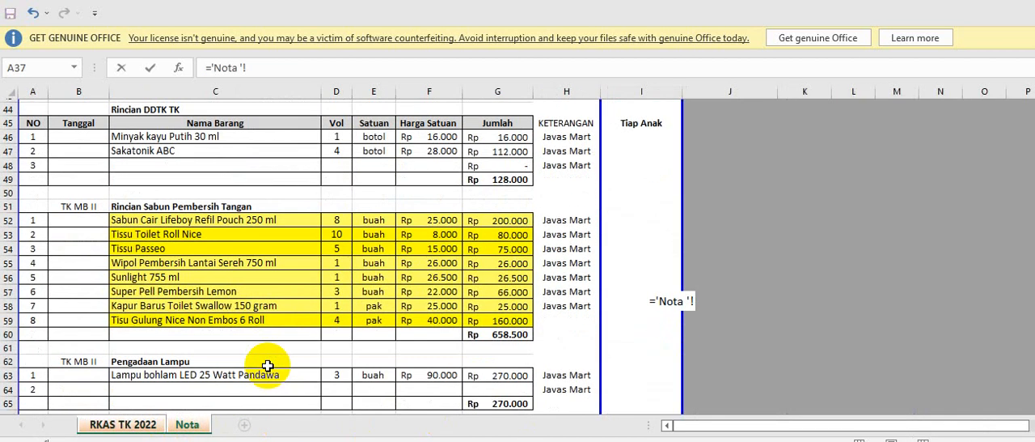
{"action": "left_click", "coordinate": [519, 305]}
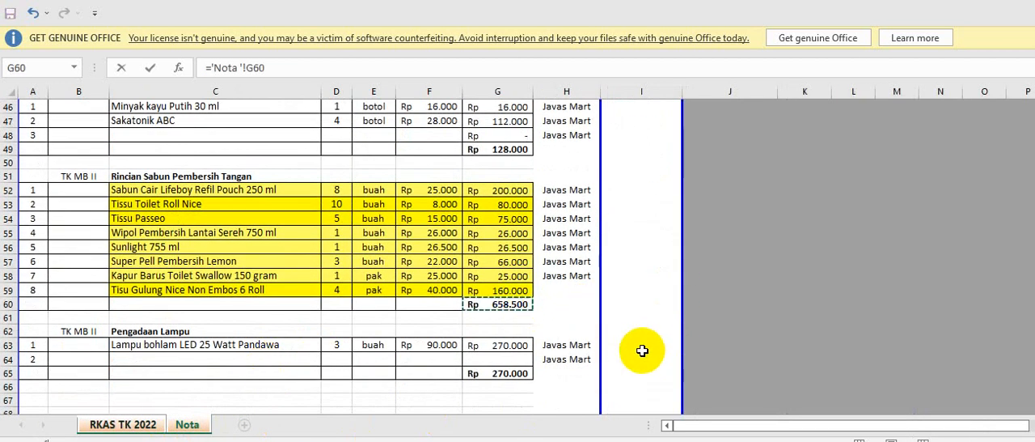
{"action": "key", "text": "Return"}
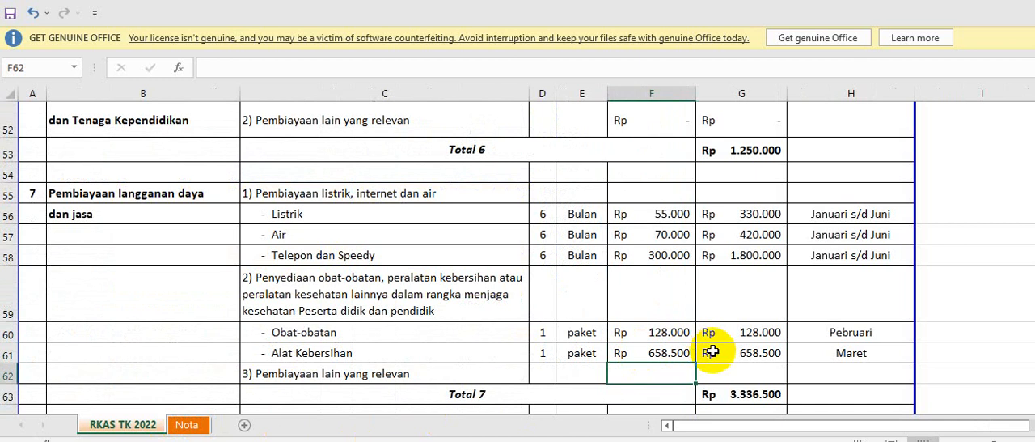
Examine the section 8 maintenance rows and look through the Nota sheet's item lists for a matching expense.
{"action": "scroll", "coordinate": [712, 351], "scroll_direction": "down", "scroll_amount": 2}
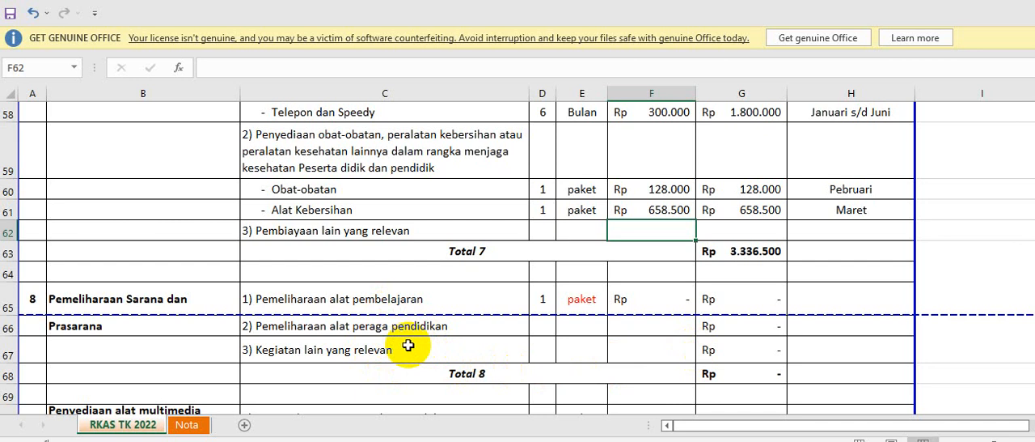
{"action": "scroll", "coordinate": [408, 345], "scroll_direction": "down", "scroll_amount": 1}
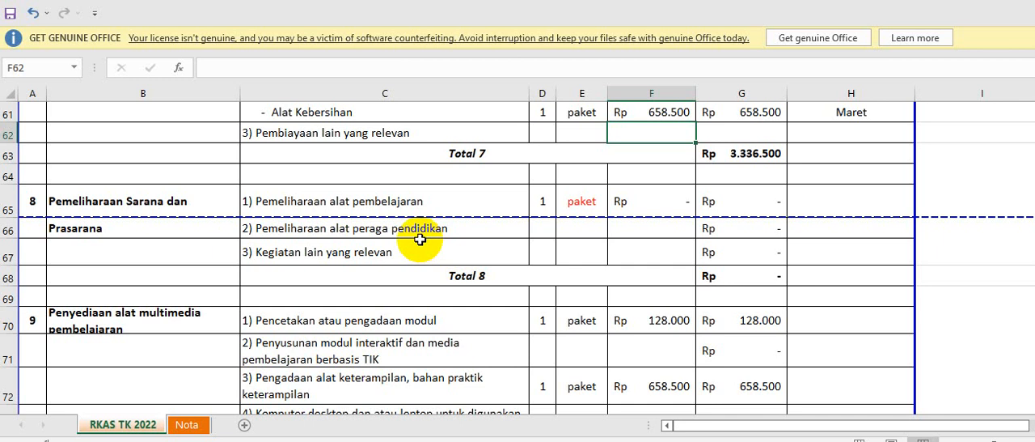
{"action": "scroll", "coordinate": [420, 239], "scroll_direction": "down", "scroll_amount": 1}
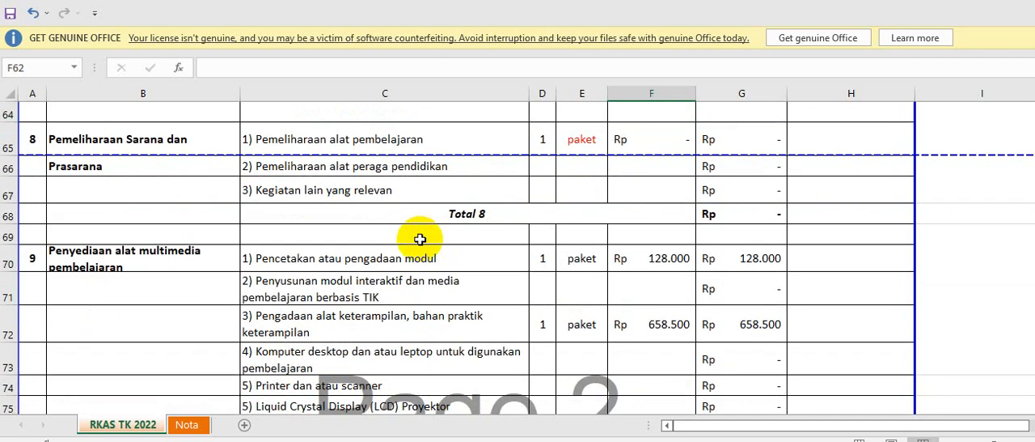
{"action": "left_click", "coordinate": [591, 142]}
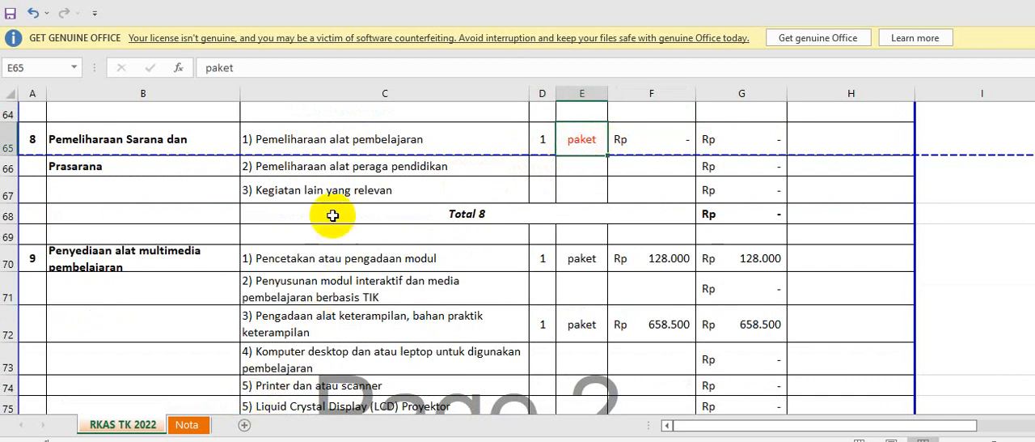
{"action": "left_click", "coordinate": [181, 429]}
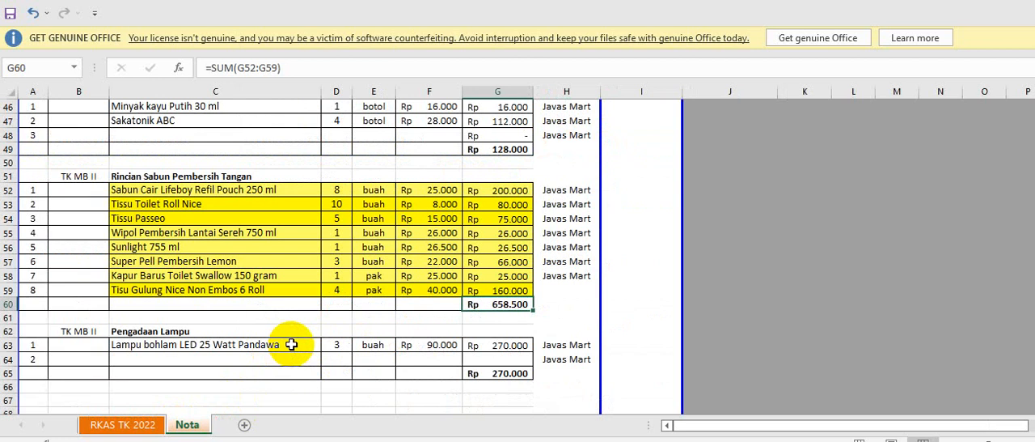
{"action": "scroll", "coordinate": [298, 351], "scroll_direction": "up", "scroll_amount": 3}
{"action": "scroll", "coordinate": [298, 351], "scroll_direction": "up", "scroll_amount": 12}
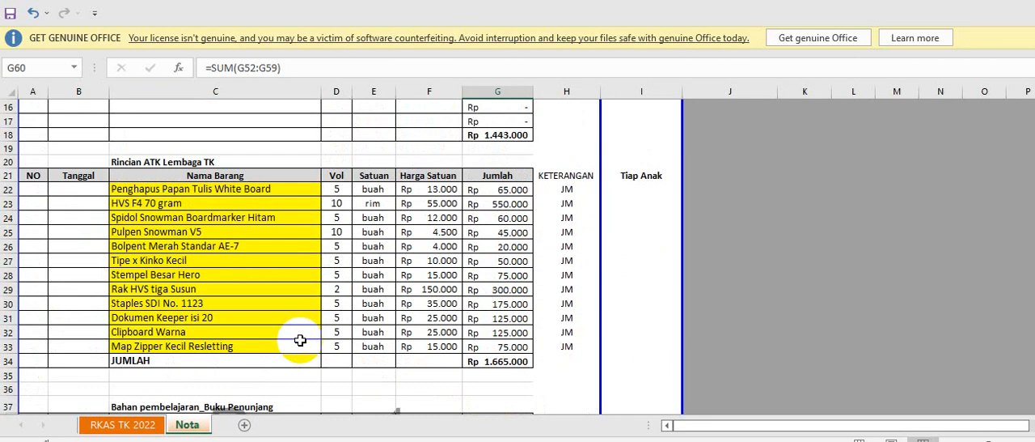
{"action": "scroll", "coordinate": [301, 315], "scroll_direction": "down", "scroll_amount": 17}
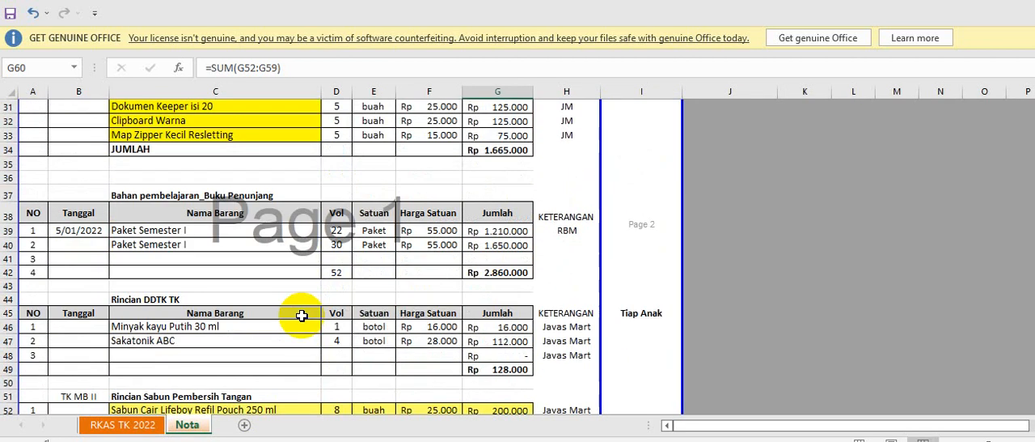
{"action": "scroll", "coordinate": [301, 315], "scroll_direction": "down", "scroll_amount": 9}
{"action": "scroll", "coordinate": [301, 316], "scroll_direction": "up", "scroll_amount": 10}
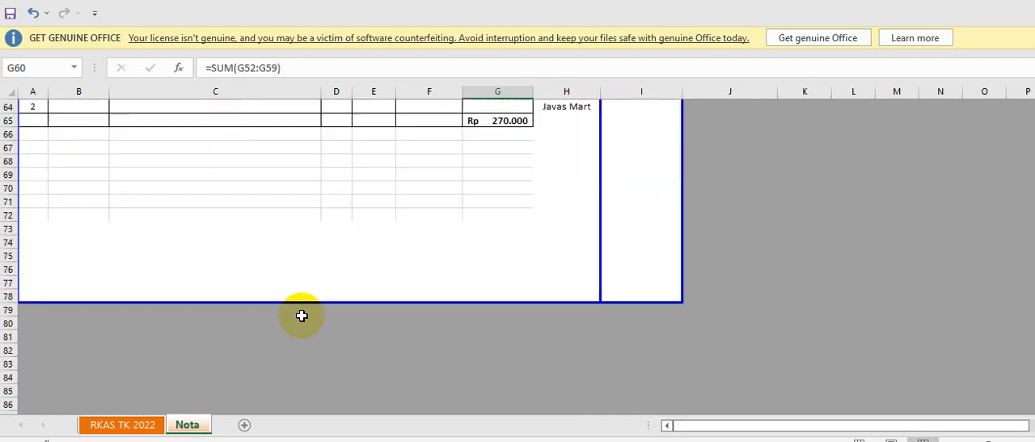
{"action": "key", "text": "ctrl+Page_Up"}
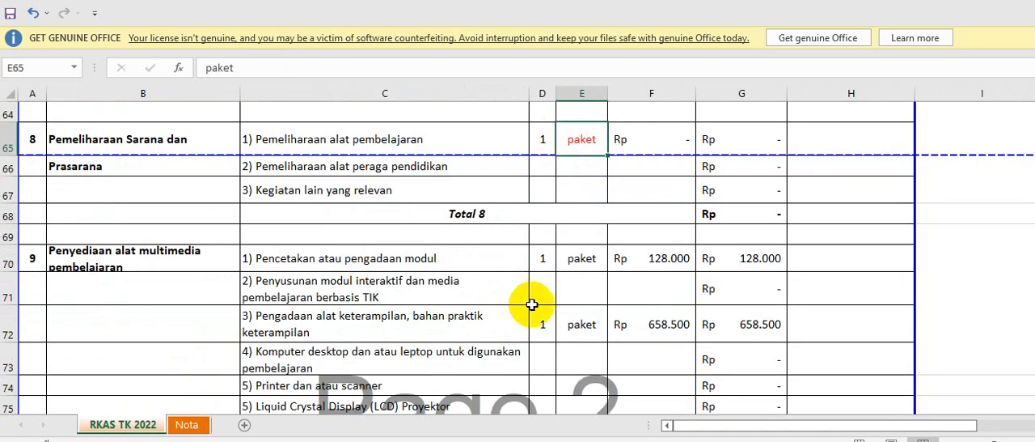
Set the unit price of the Pemeliharaan alat pembelajaran item in F65 to 1000000.
{"action": "left_click", "coordinate": [640, 139]}
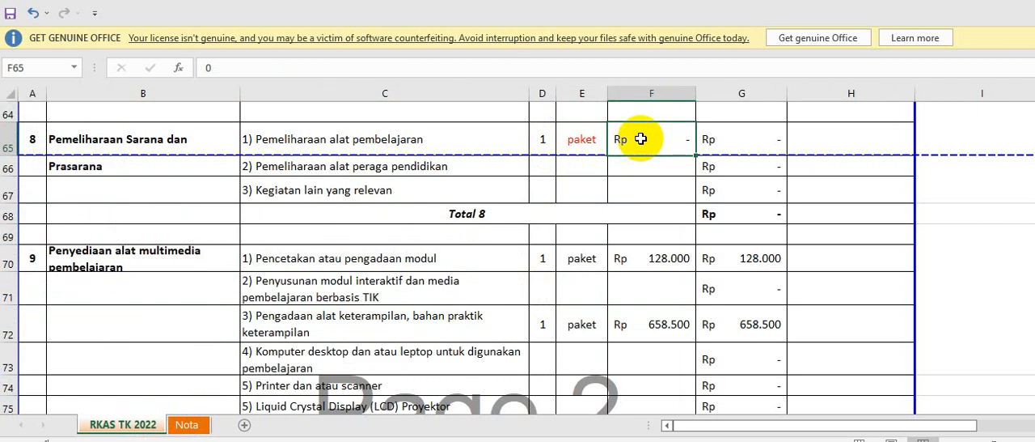
{"action": "type", "text": "1000000"}
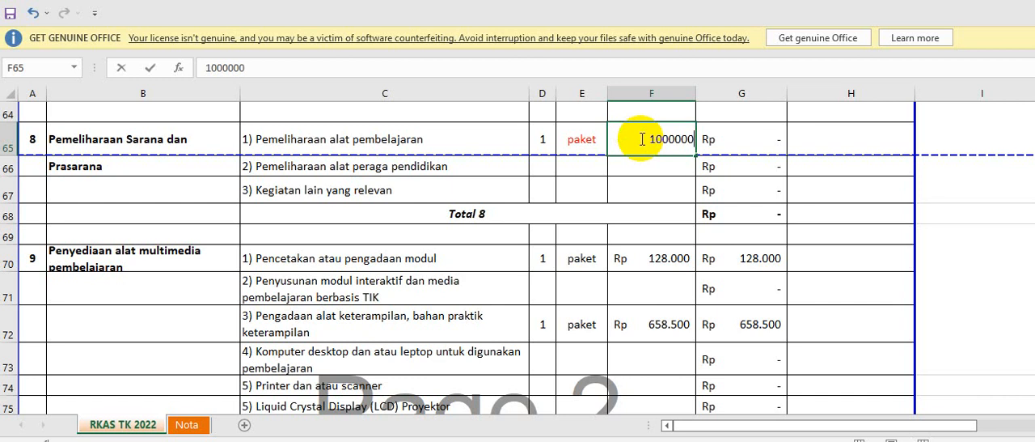
{"action": "key", "text": "Return"}
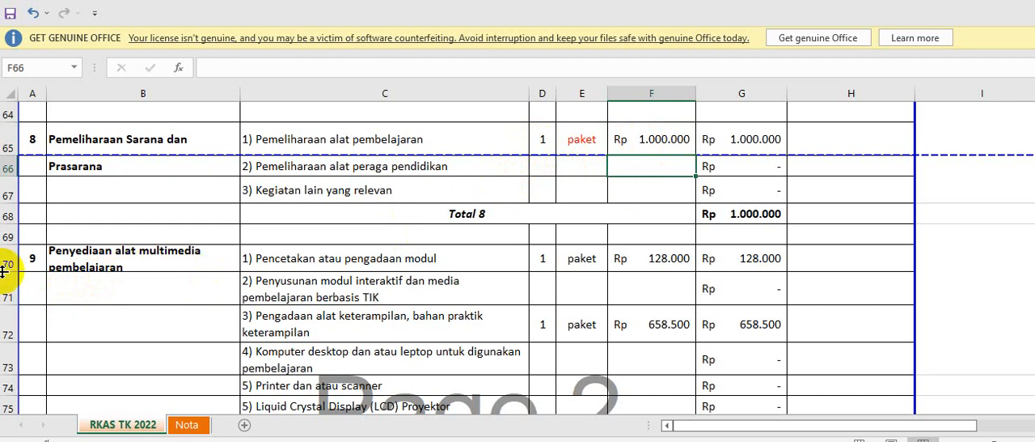
Increase row 70's height to fit the full section 9 title, and go through section 9's multimedia learning item rows.
{"action": "left_click_drag", "start_coordinate": [9, 271], "coordinate": [10, 283]}
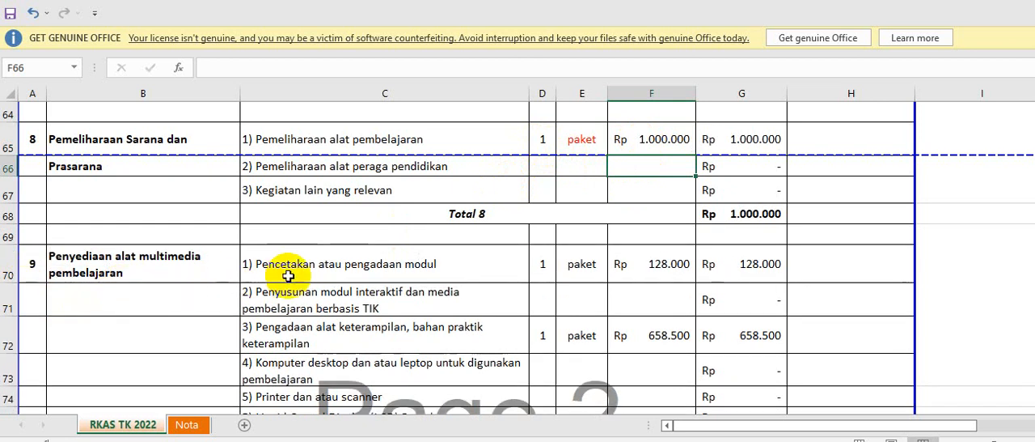
{"action": "left_click", "coordinate": [365, 270]}
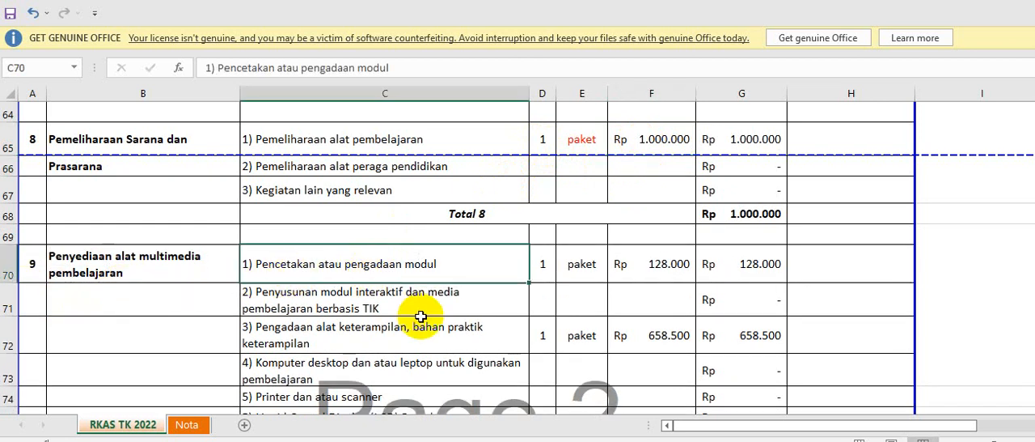
{"action": "scroll", "coordinate": [421, 315], "scroll_direction": "down", "scroll_amount": 1}
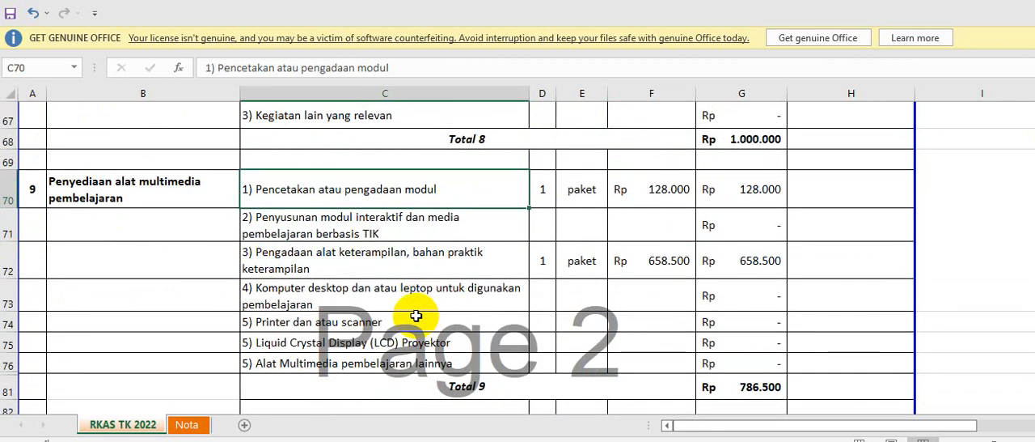
{"action": "left_click", "coordinate": [364, 220]}
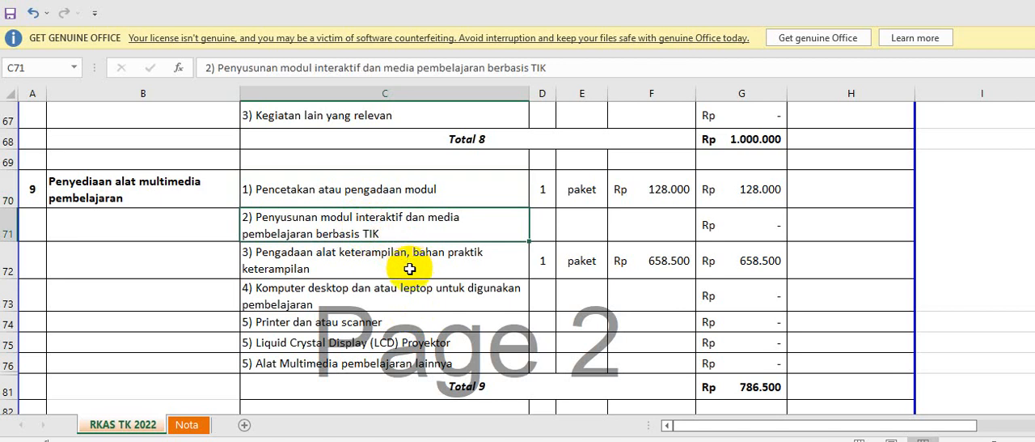
{"action": "scroll", "coordinate": [410, 269], "scroll_direction": "down", "scroll_amount": 1}
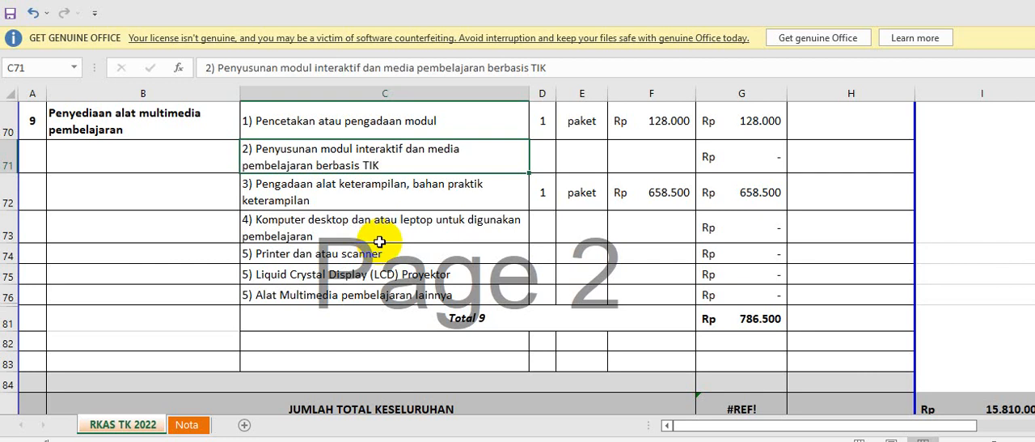
{"action": "left_click", "coordinate": [354, 197]}
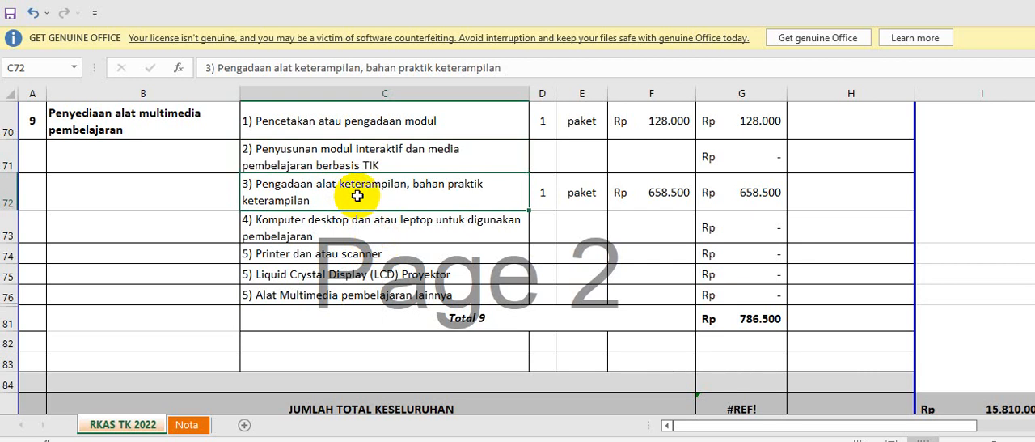
{"action": "left_click", "coordinate": [341, 254]}
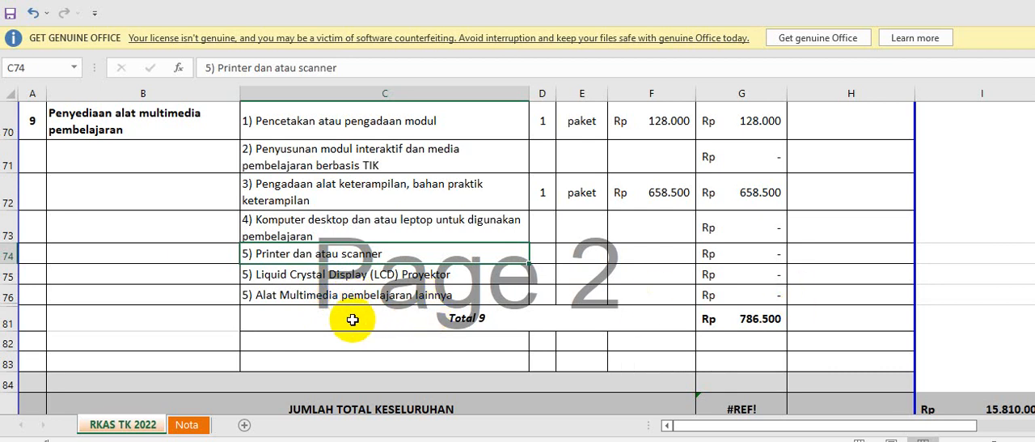
Remove the broken +#REF! term from the JUMLAH TOTAL KESELURUHAN formula in G85, ending the sum at G81.
{"action": "scroll", "coordinate": [353, 319], "scroll_direction": "down", "scroll_amount": 1}
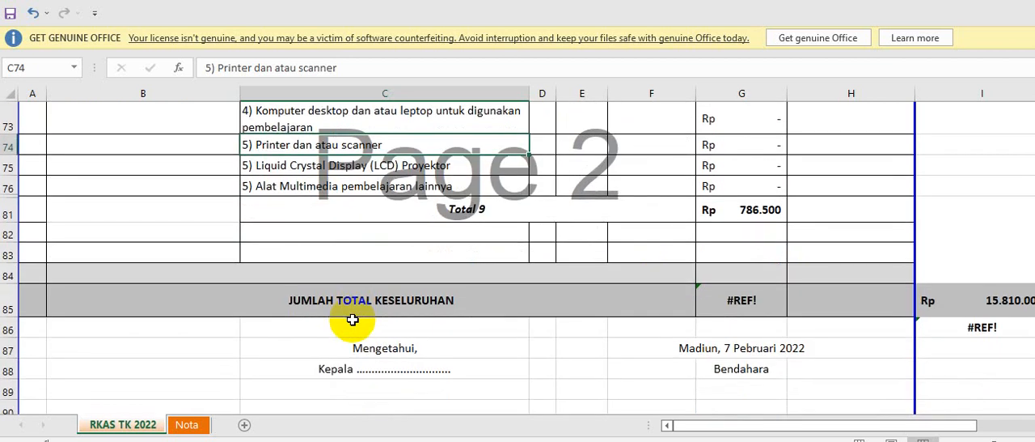
{"action": "left_click", "coordinate": [736, 311]}
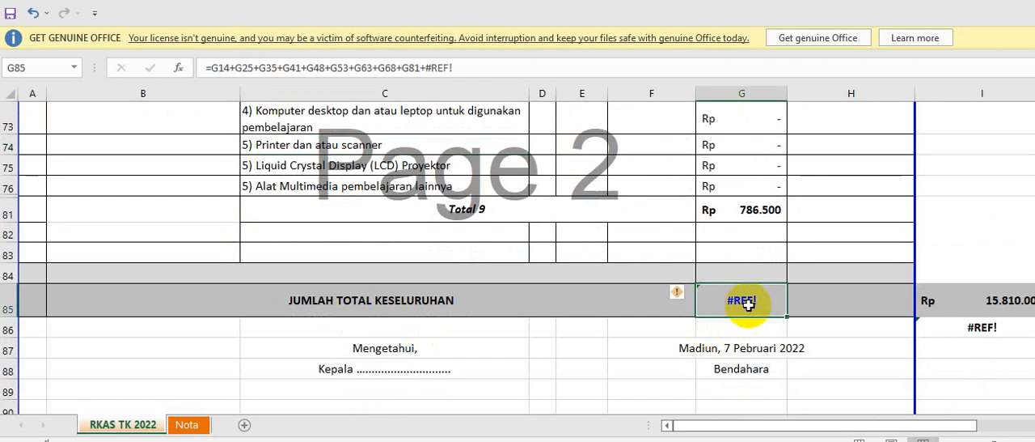
{"action": "left_click", "coordinate": [532, 65]}
{"action": "key", "text": "BackSpace"}
{"action": "key", "text": "BackSpace"}
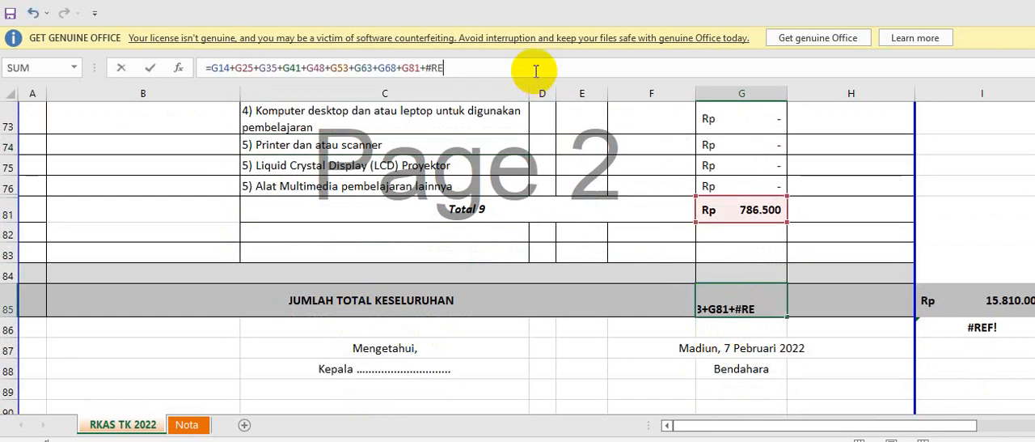
{"action": "key", "text": "BackSpace"}
{"action": "key", "text": "BackSpace"}
{"action": "key", "text": "BackSpace"}
{"action": "key", "text": "BackSpace"}
{"action": "key", "text": "Return"}
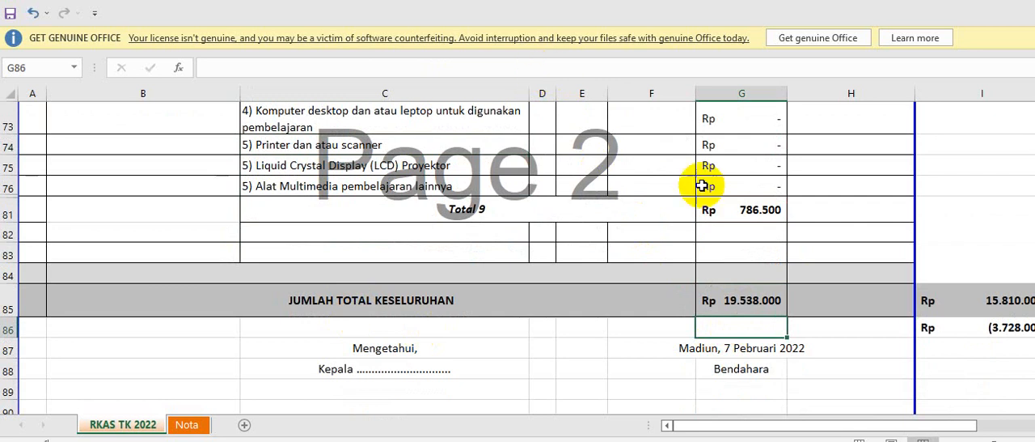
Compare the grand total in G85 with the allocated funds in I85, and examine the difference formula in I86.
{"action": "left_click", "coordinate": [972, 332]}
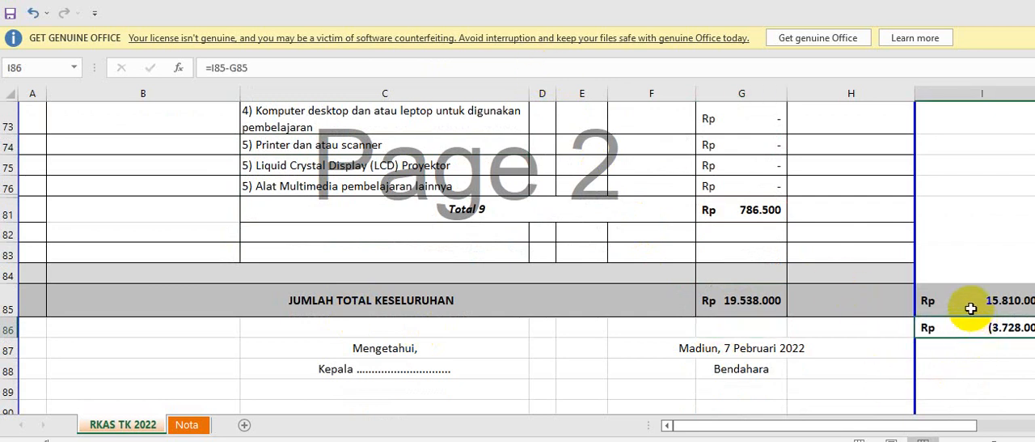
{"action": "left_click", "coordinate": [971, 301]}
{"action": "left_click", "coordinate": [967, 331]}
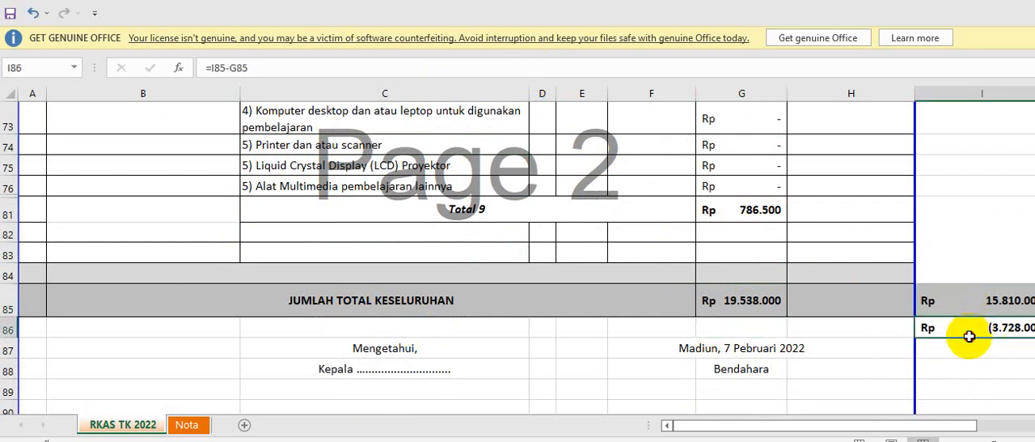
{"action": "left_click", "coordinate": [975, 300]}
{"action": "left_click_drag", "start_coordinate": [866, 427], "coordinate": [892, 429]}
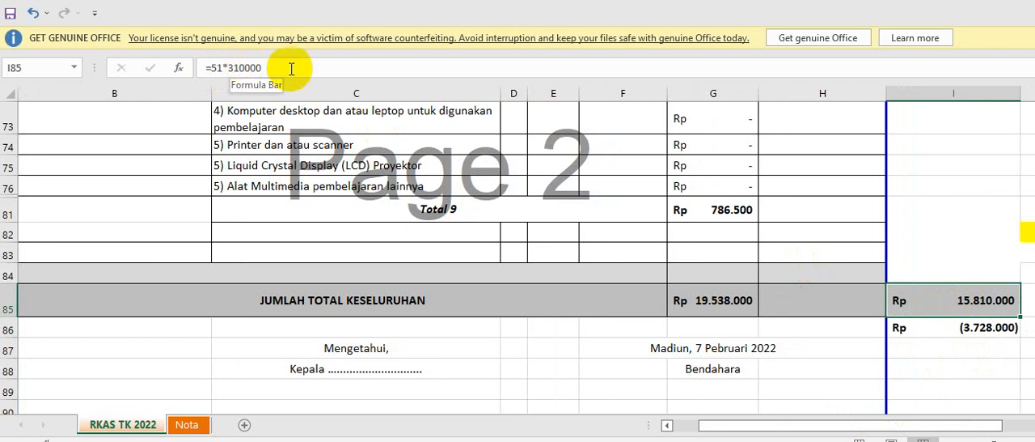
{"action": "left_click", "coordinate": [980, 332]}
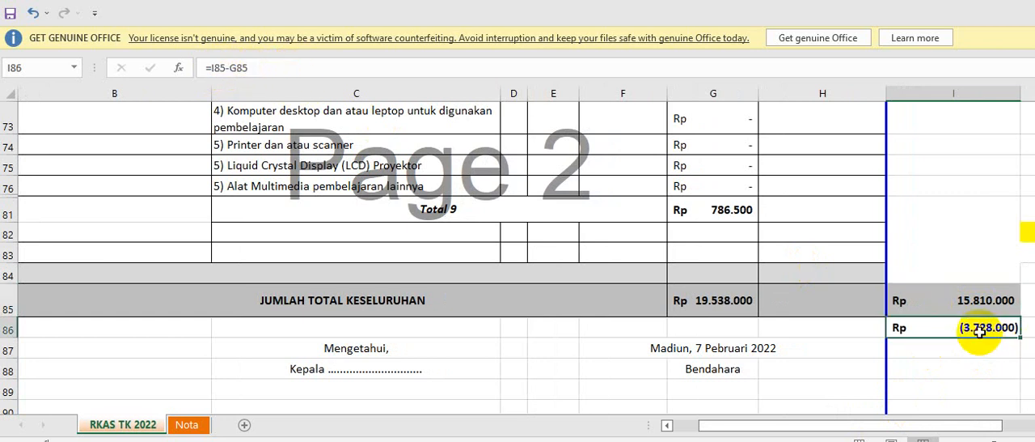
{"action": "left_click", "coordinate": [975, 360]}
{"action": "left_click", "coordinate": [968, 330]}
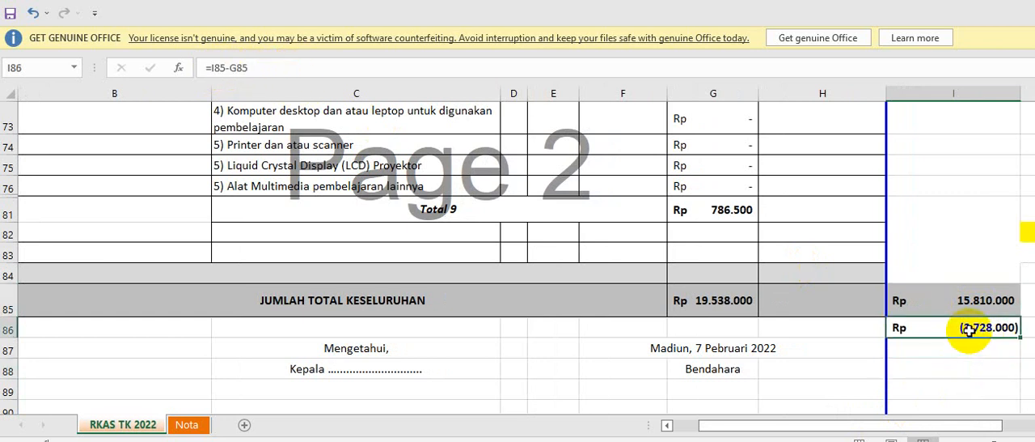
{"action": "left_click", "coordinate": [728, 304]}
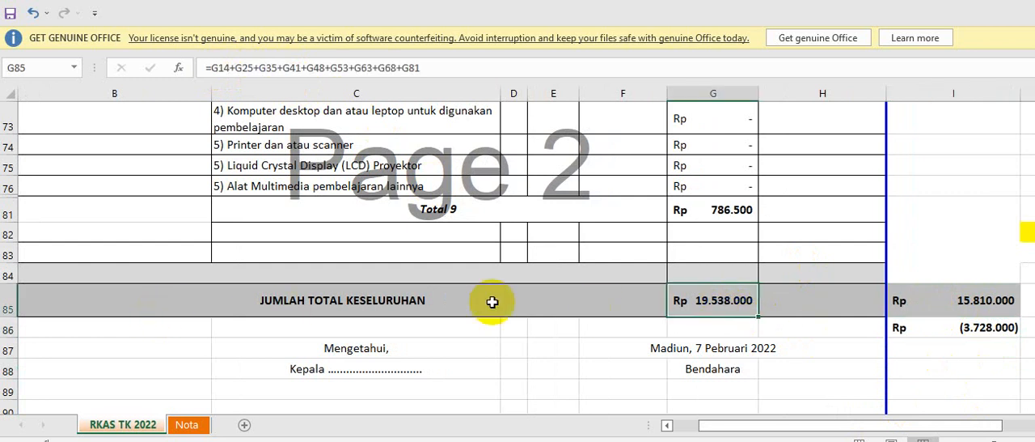
{"action": "left_click", "coordinate": [929, 302]}
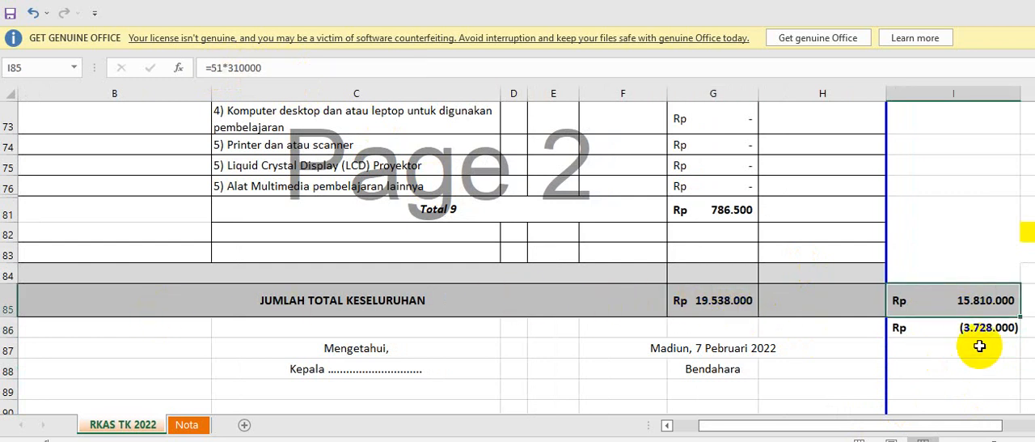
{"action": "left_click", "coordinate": [975, 330]}
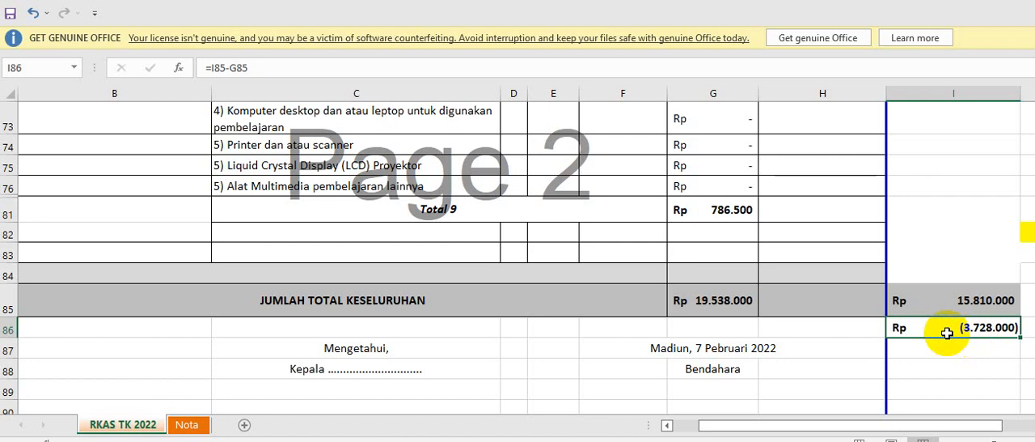
Set the monthly Telepon dan Speedy unit price in F58 to 100000 and check the updated grand total.
{"action": "scroll", "coordinate": [934, 328], "scroll_direction": "up", "scroll_amount": 6}
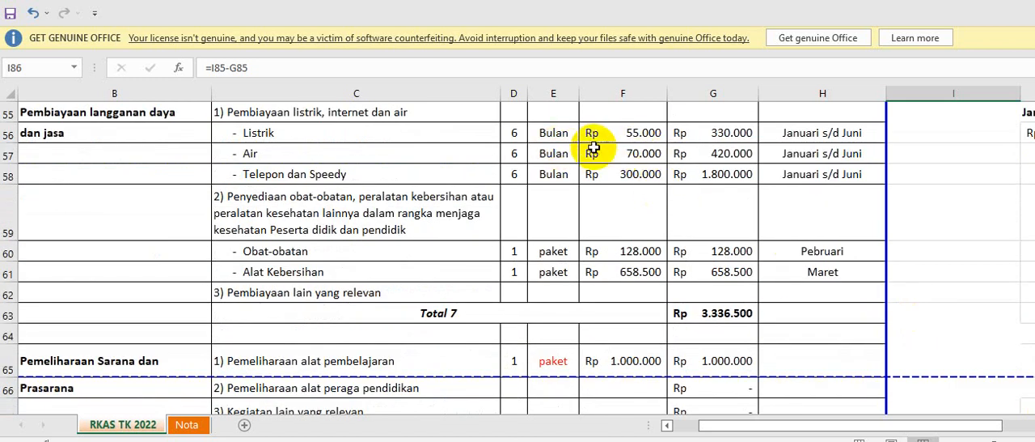
{"action": "left_click", "coordinate": [641, 176]}
{"action": "type", "text": "100000"}
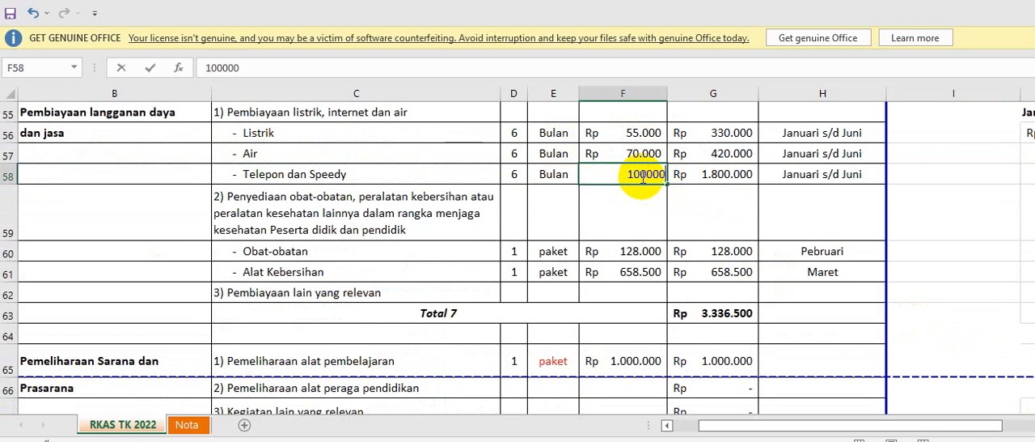
{"action": "key", "text": "Return"}
{"action": "scroll", "coordinate": [635, 173], "scroll_direction": "down", "scroll_amount": 10}
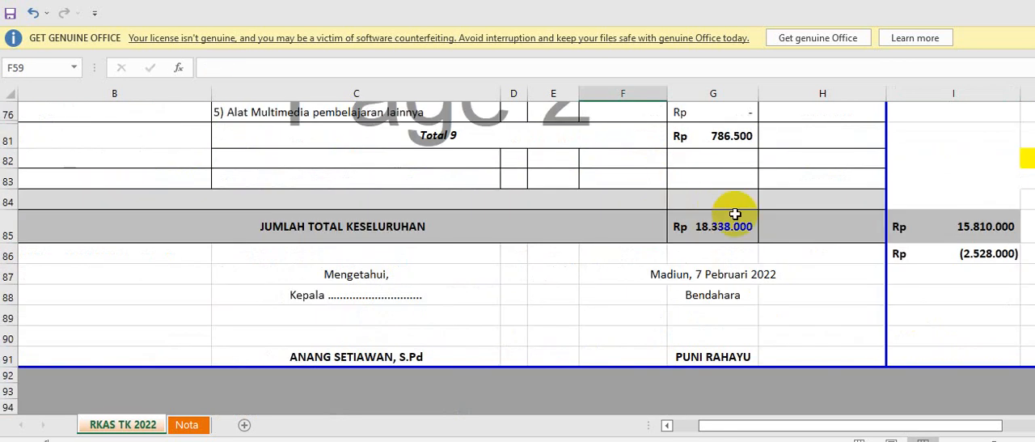
Set the Pemeliharaan alat pembelajaran unit price in F65 to 200000 and check the updated grand total.
{"action": "scroll", "coordinate": [647, 267], "scroll_direction": "up", "scroll_amount": 5}
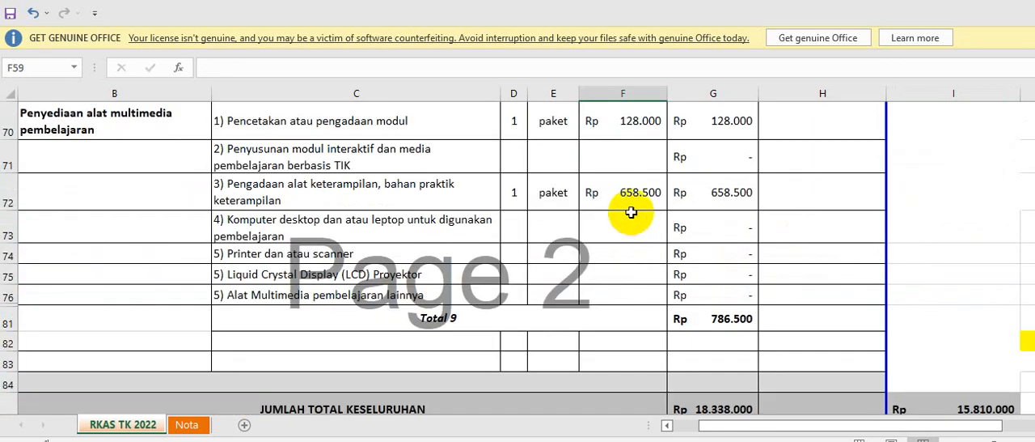
{"action": "scroll", "coordinate": [631, 212], "scroll_direction": "up", "scroll_amount": 4}
{"action": "scroll", "coordinate": [631, 207], "scroll_direction": "up", "scroll_amount": 1}
{"action": "left_click", "coordinate": [640, 293]}
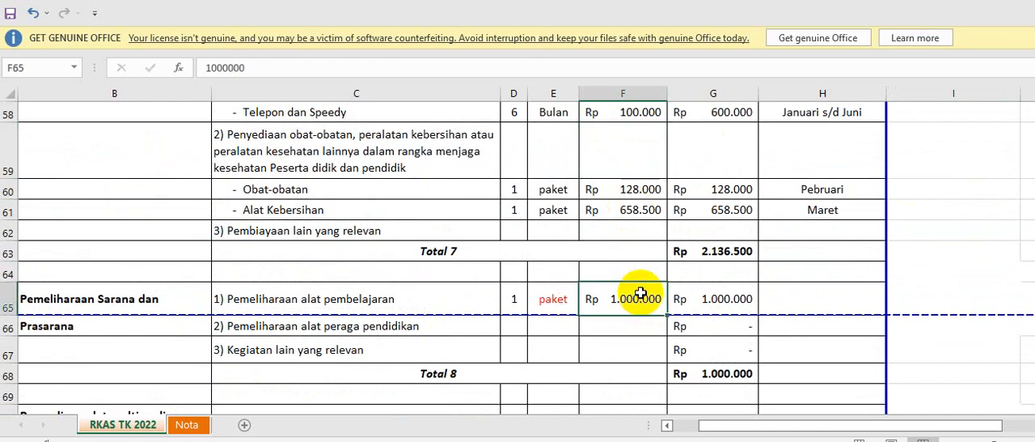
{"action": "type", "text": "200000"}
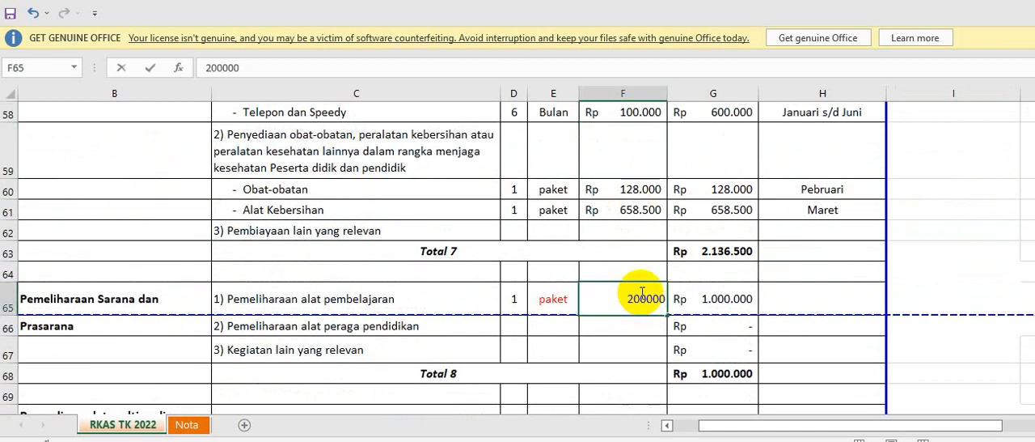
{"action": "key", "text": "Return"}
{"action": "scroll", "coordinate": [636, 295], "scroll_direction": "down", "scroll_amount": 6}
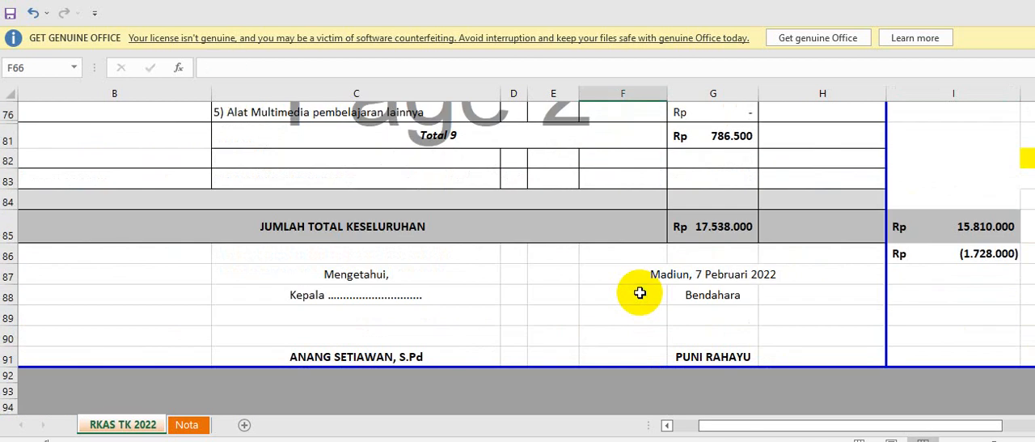
Check the remaining difference in I86 against the allocated funds in I85 and the grand total in G85.
{"action": "left_click", "coordinate": [1009, 254]}
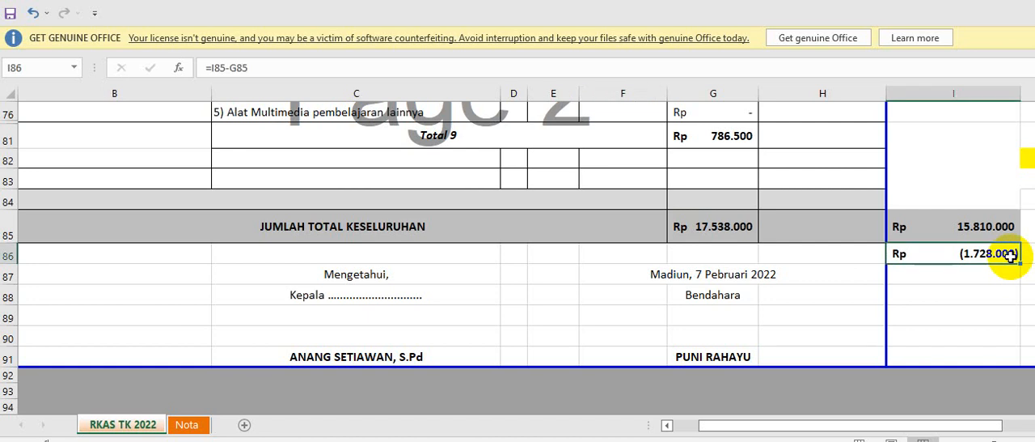
{"action": "left_click", "coordinate": [976, 291]}
{"action": "left_click", "coordinate": [973, 255]}
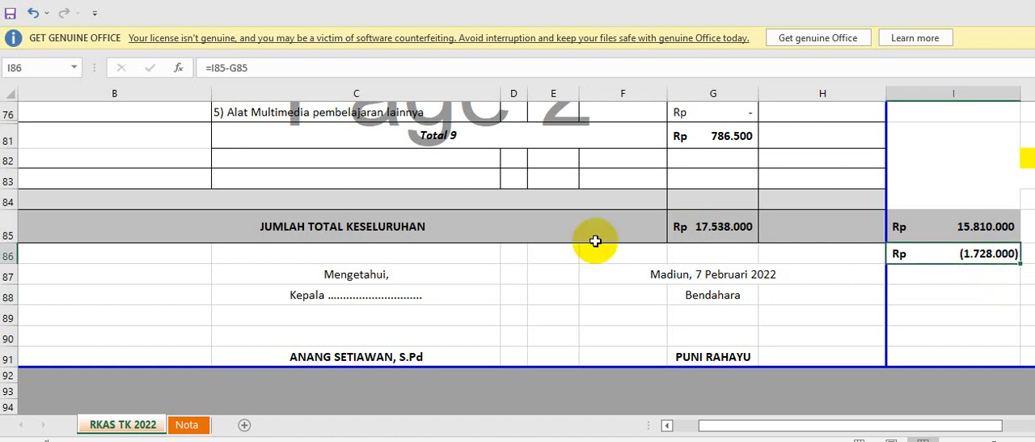
{"action": "left_click", "coordinate": [978, 230]}
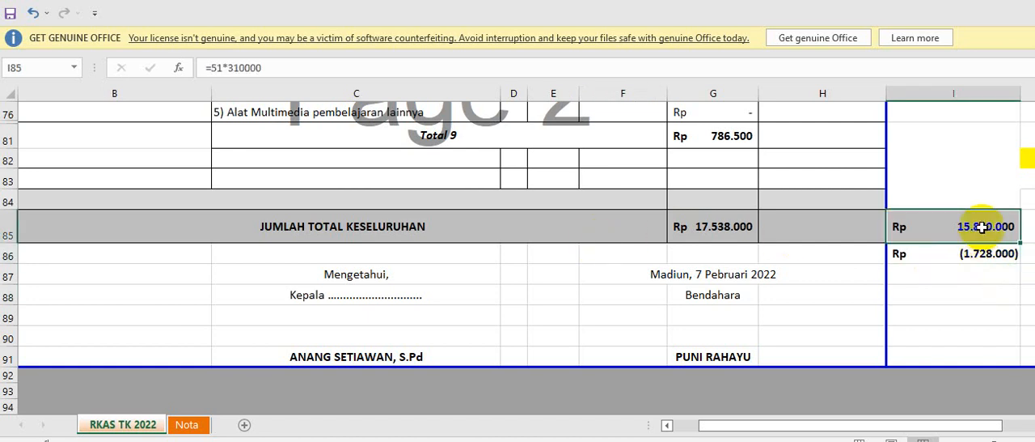
{"action": "left_click", "coordinate": [715, 230]}
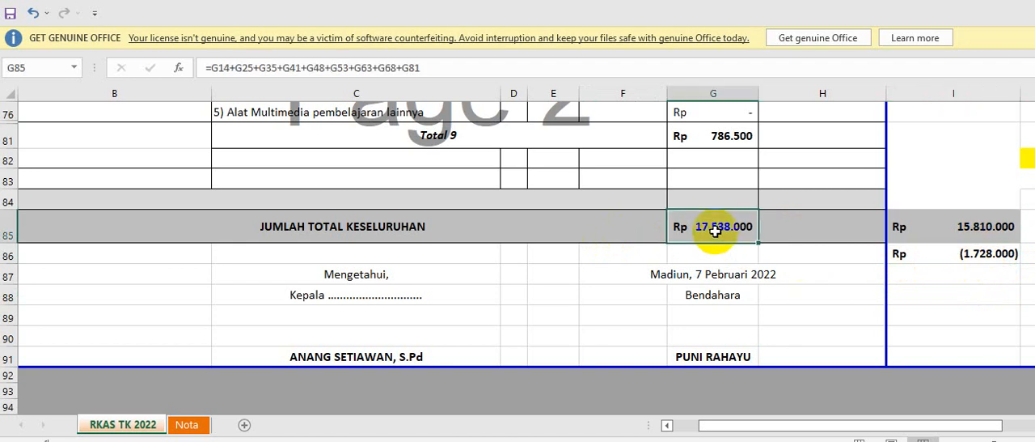
{"action": "left_click", "coordinate": [963, 230]}
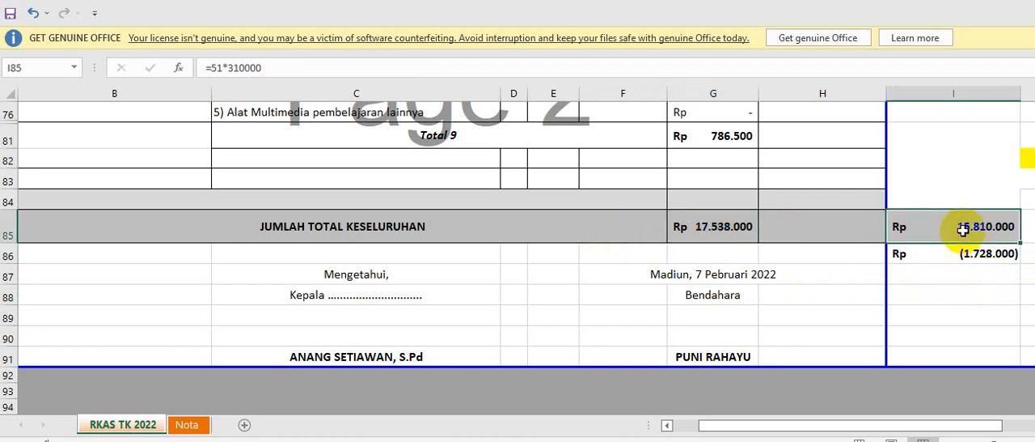